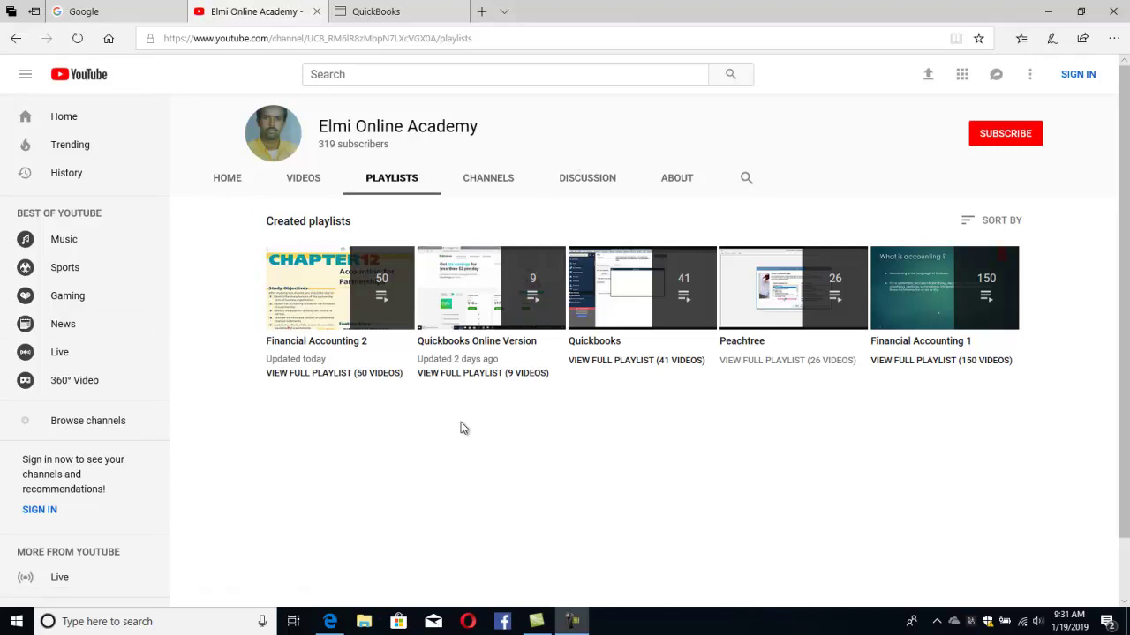
Step: Open the Quickbooks Online Version playlist and look through its lesson videos
{"action": "left_click", "coordinate": [466, 378]}
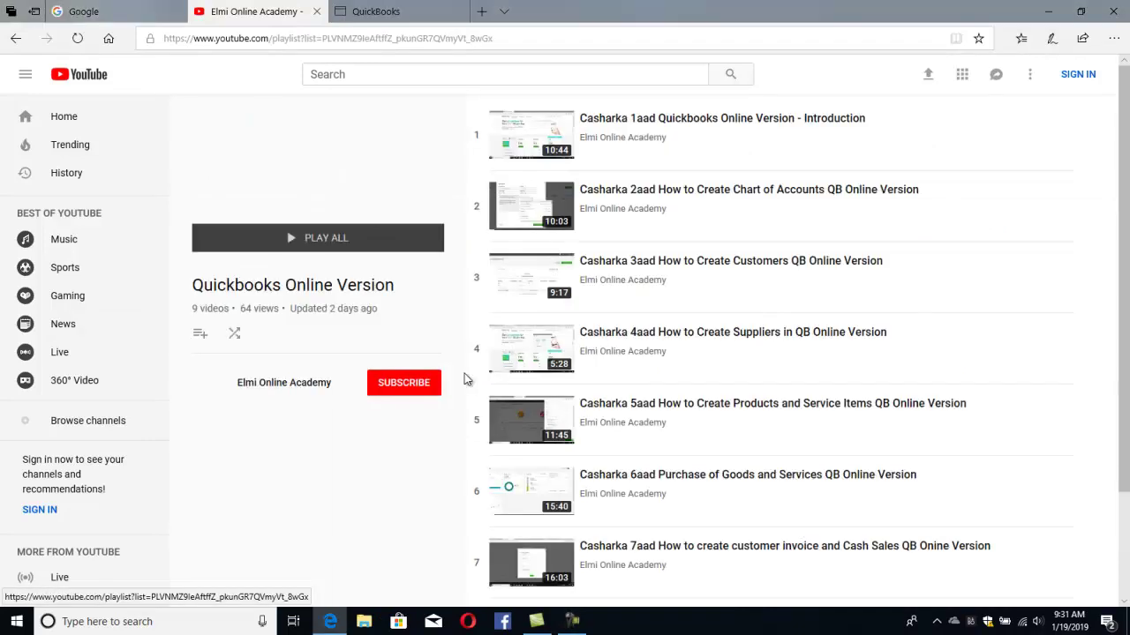
{"action": "scroll", "coordinate": [624, 231], "scroll_direction": "down", "scroll_amount": 3}
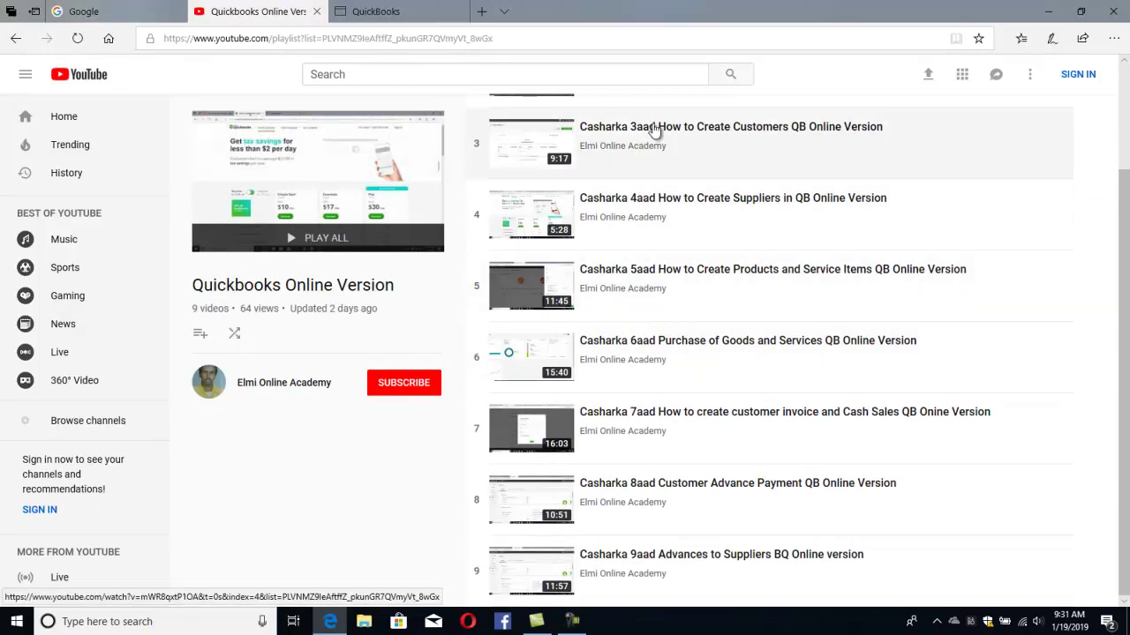
Step: Switch to QuickBooks and open the company's Account and Settings page
{"action": "left_click", "coordinate": [408, 12]}
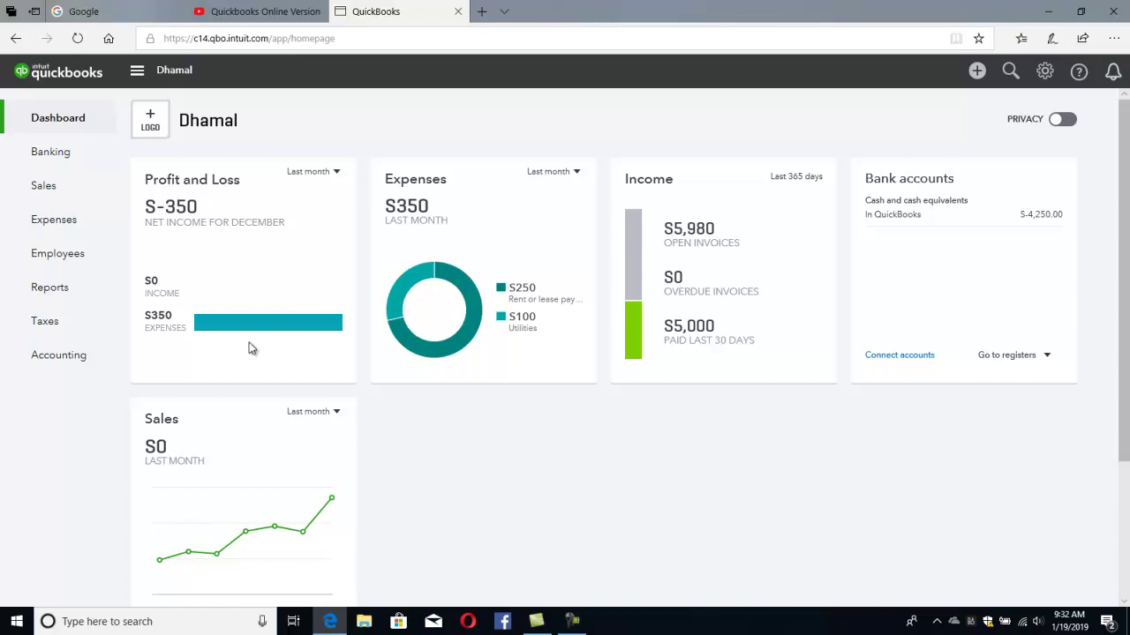
{"action": "left_click", "coordinate": [1045, 74]}
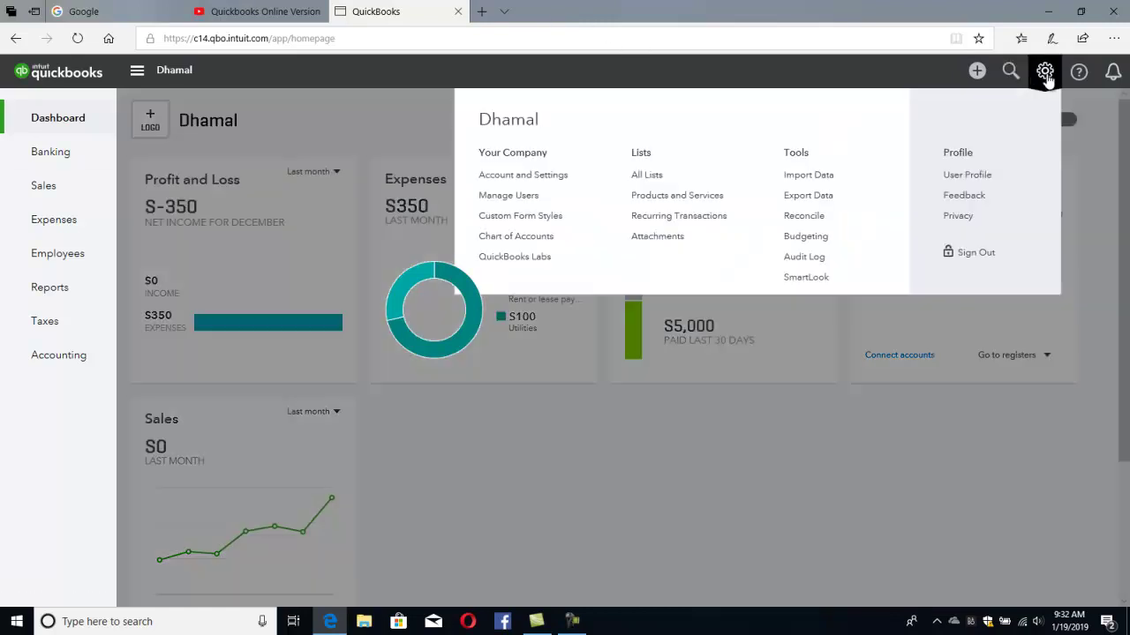
{"action": "left_click", "coordinate": [552, 177]}
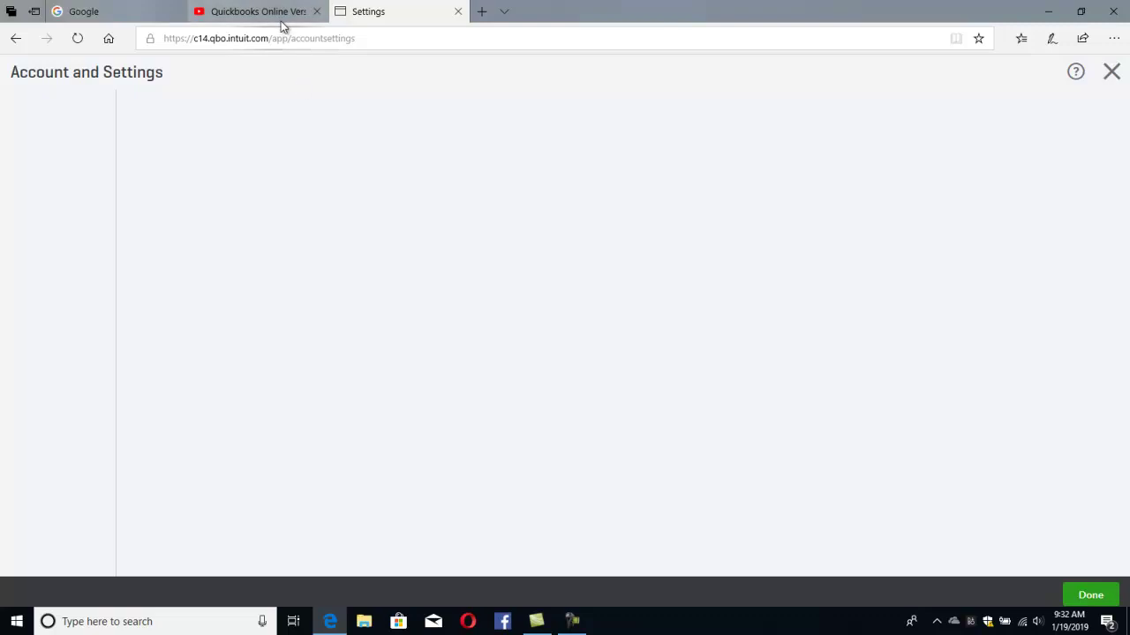
Step: Move the YouTube playlist into its own browser window, then return to QuickBooks and dismiss the Company Profile form
{"action": "mouse_move", "coordinate": [278, 21]}
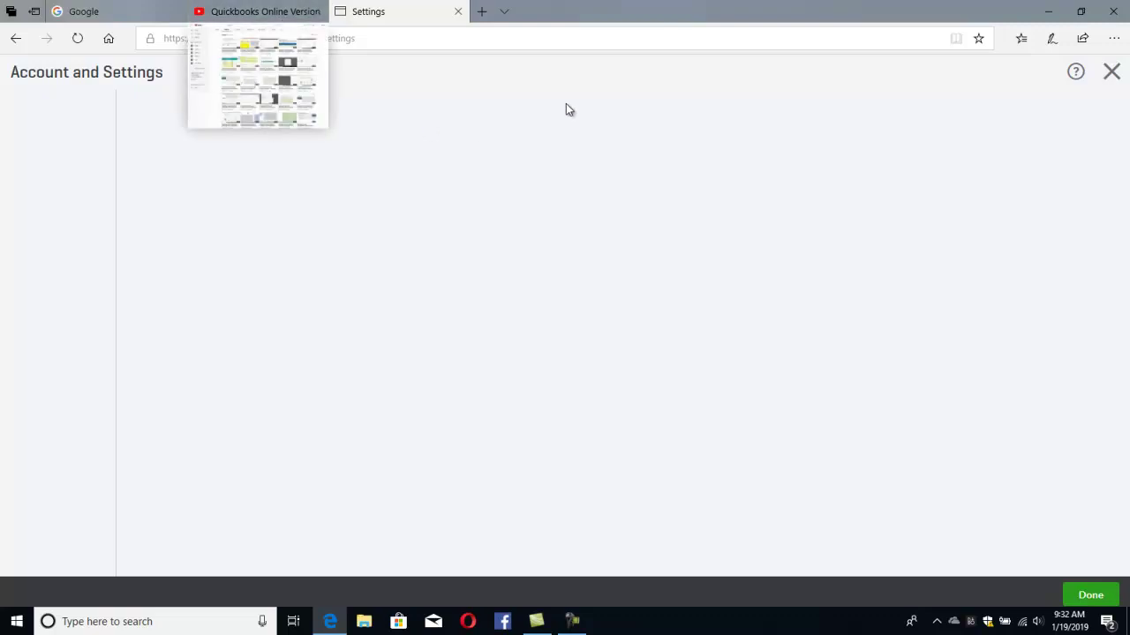
{"action": "left_click", "coordinate": [286, 12]}
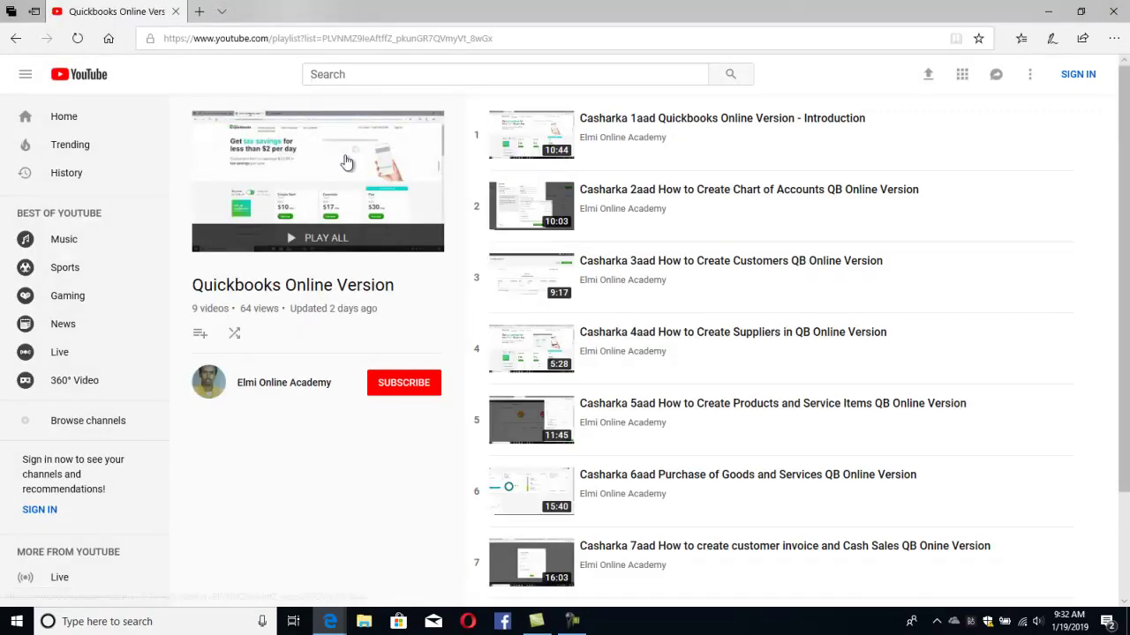
{"action": "mouse_move", "coordinate": [329, 619]}
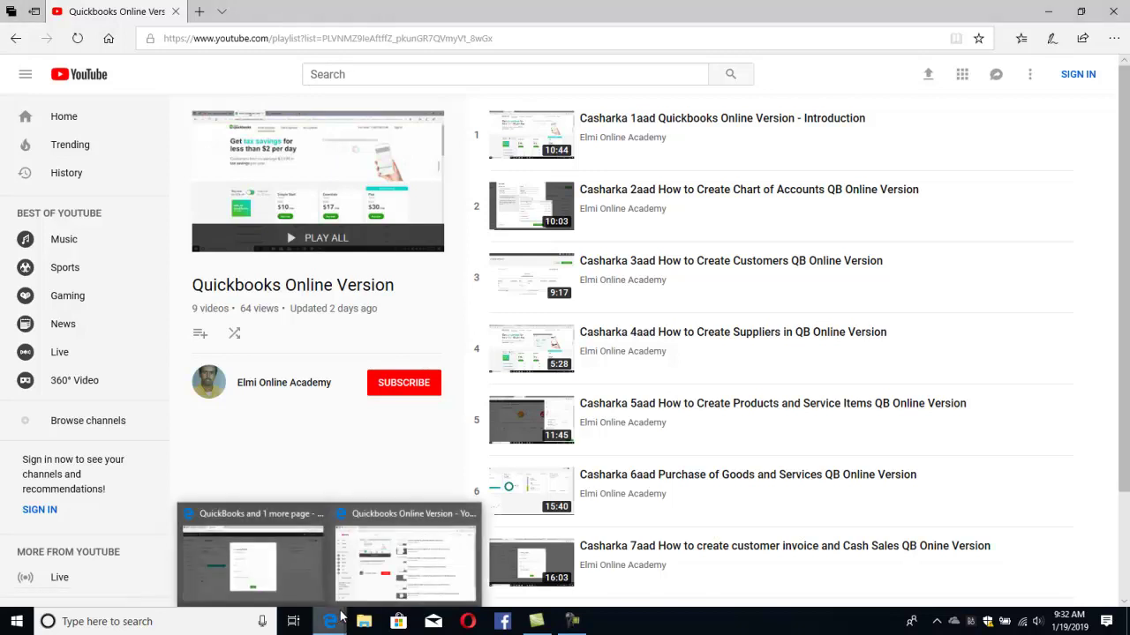
{"action": "mouse_move", "coordinate": [311, 580]}
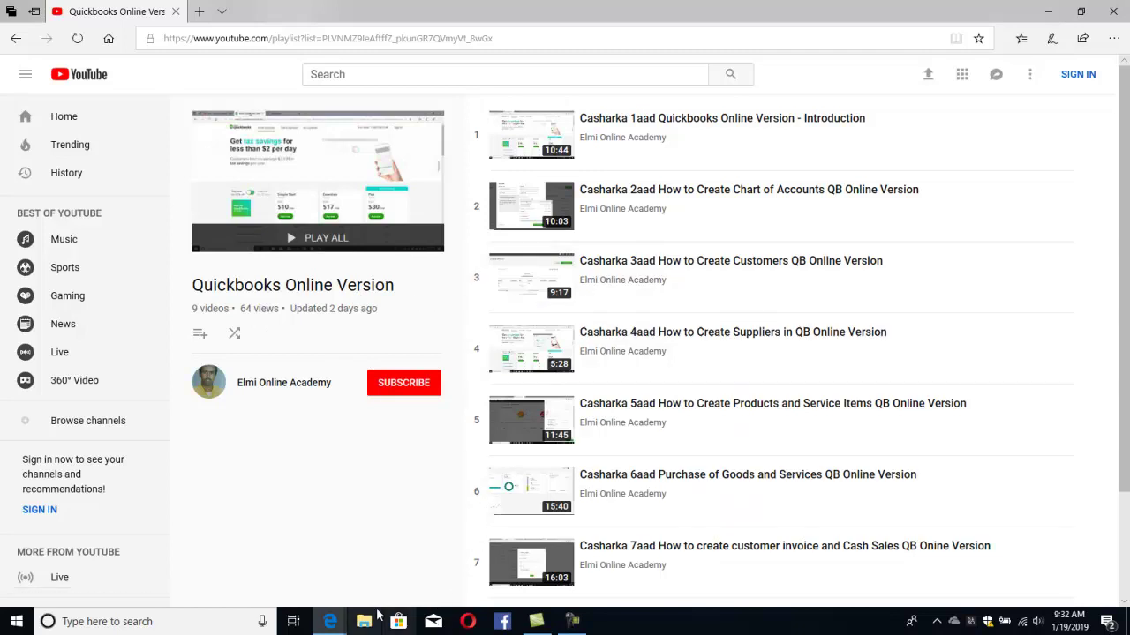
{"action": "left_click", "coordinate": [291, 570]}
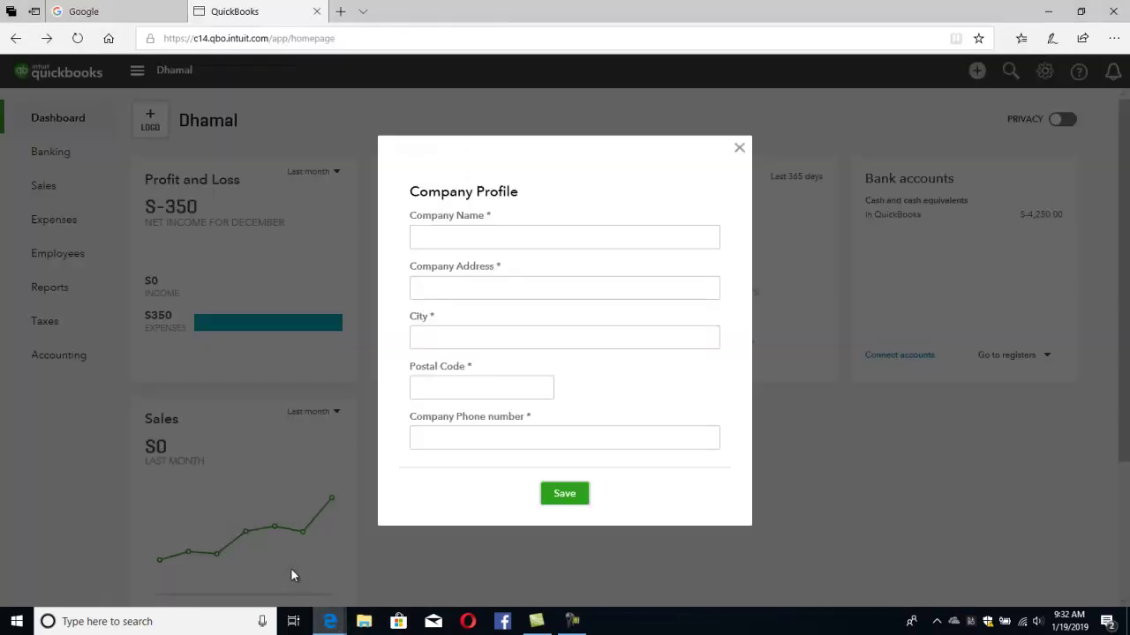
{"action": "left_click", "coordinate": [739, 147]}
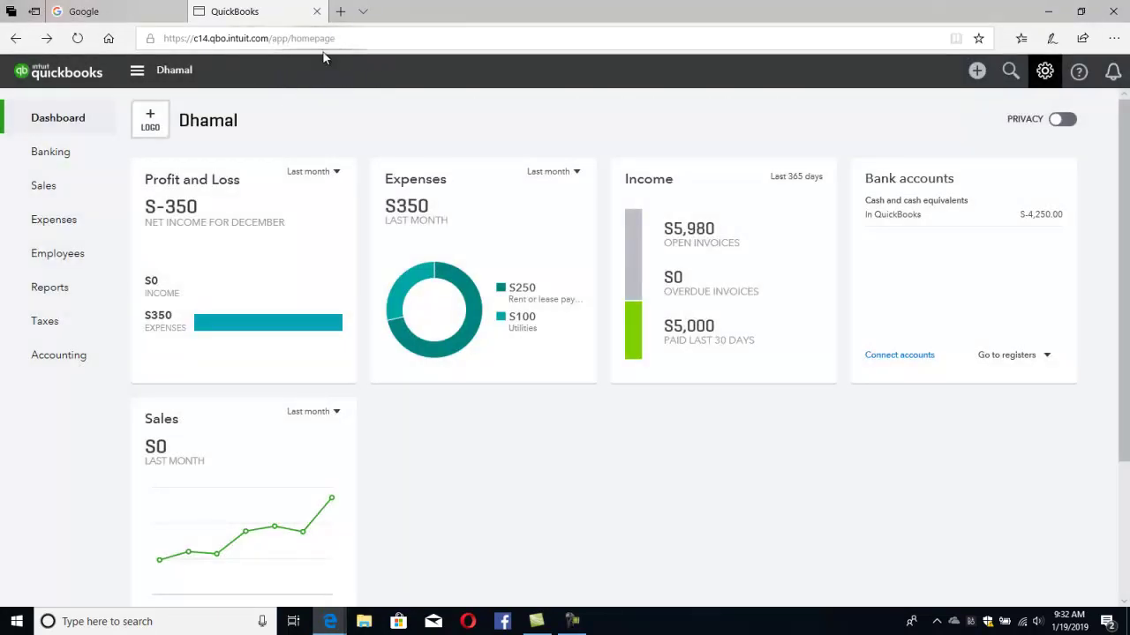
Step: Check the Cash on hand and Bank account balances as source accounts on a new transfer form, and leave without saving
{"action": "mouse_move", "coordinate": [66, 159]}
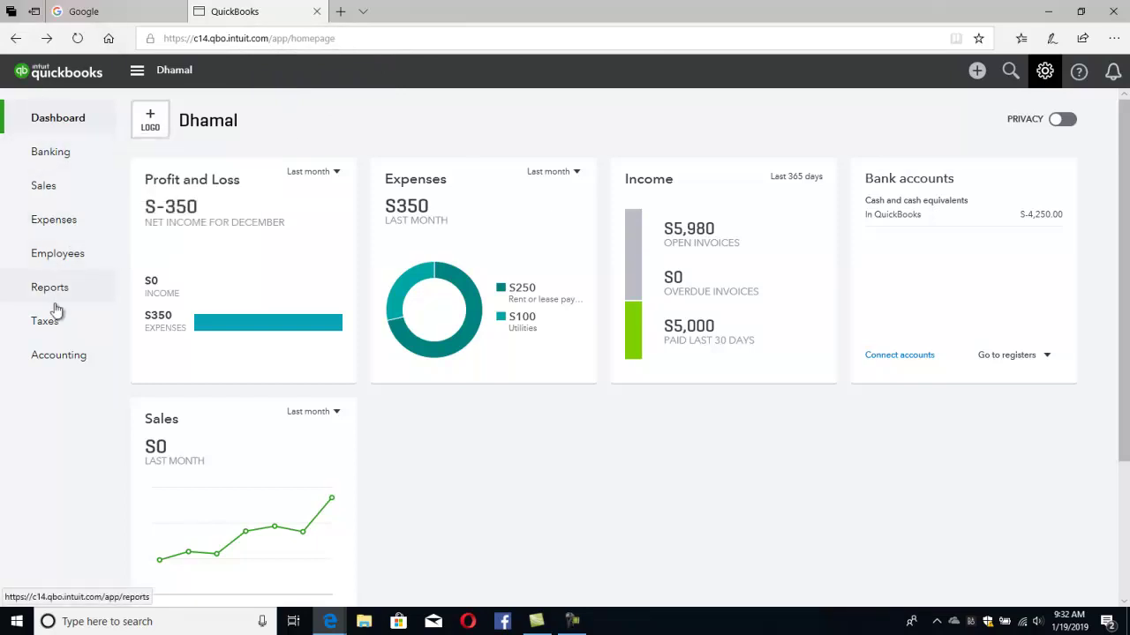
{"action": "mouse_move", "coordinate": [60, 356]}
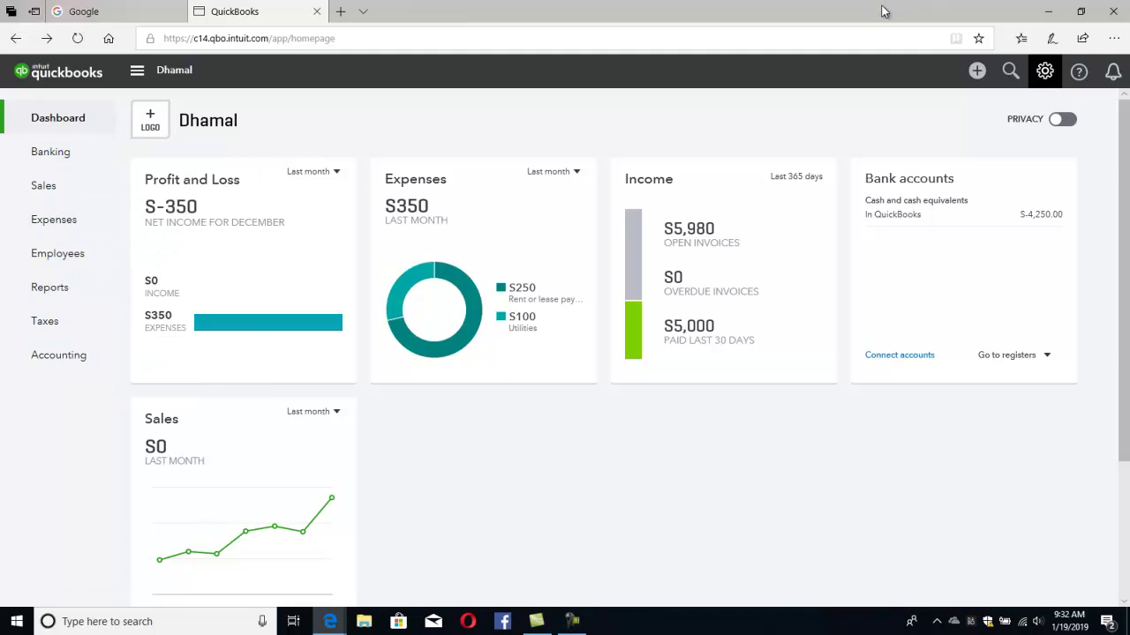
{"action": "left_click", "coordinate": [976, 71]}
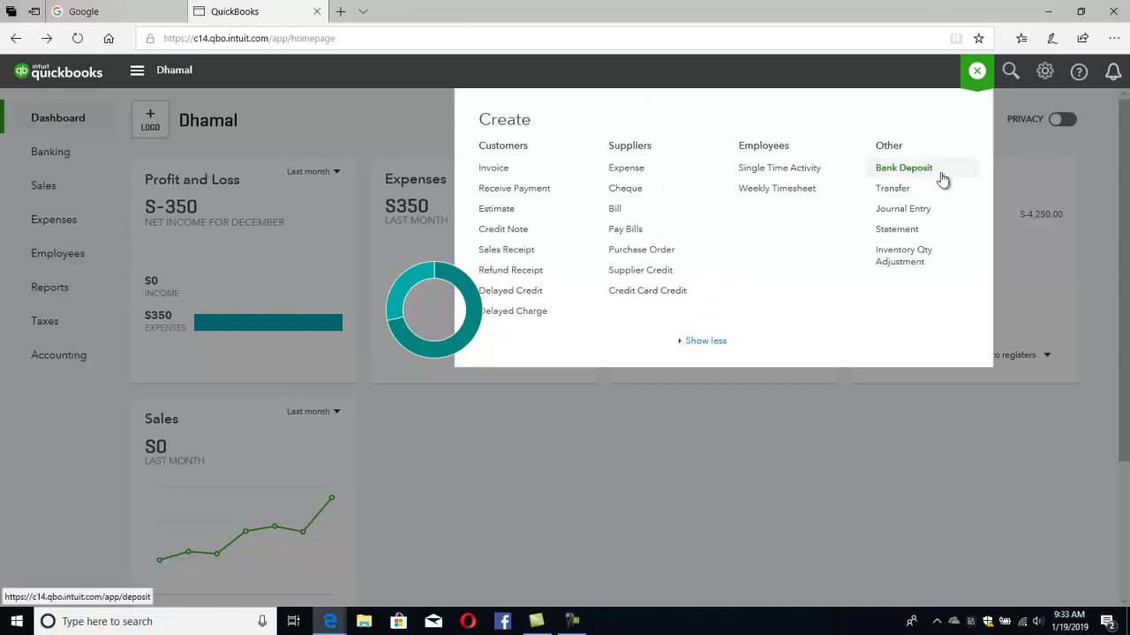
{"action": "left_click", "coordinate": [897, 188]}
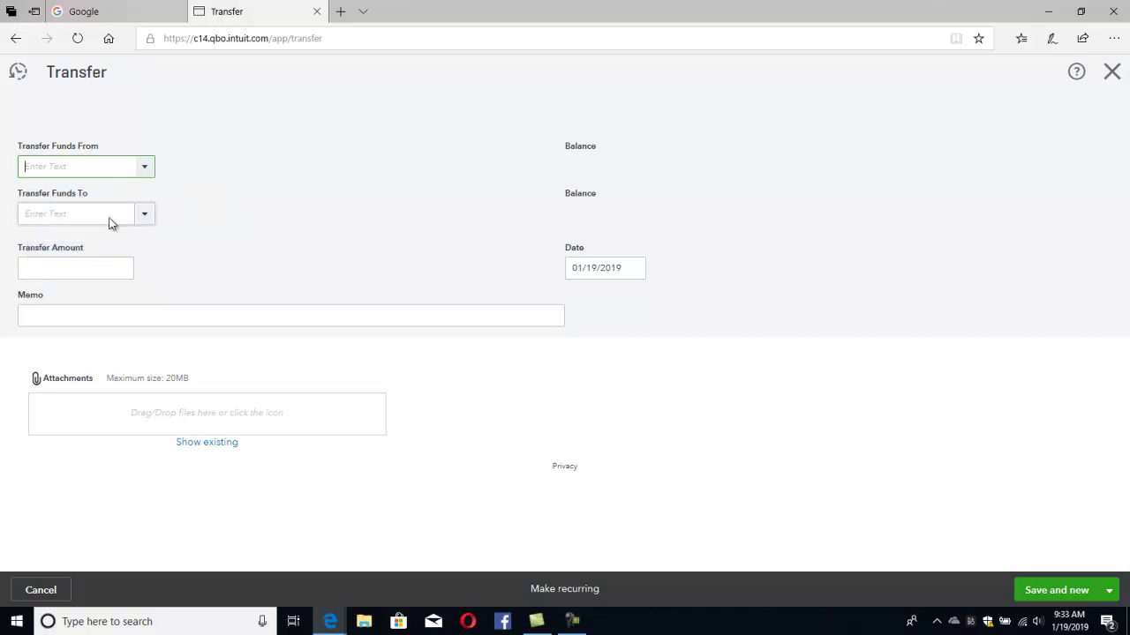
{"action": "left_click", "coordinate": [145, 167]}
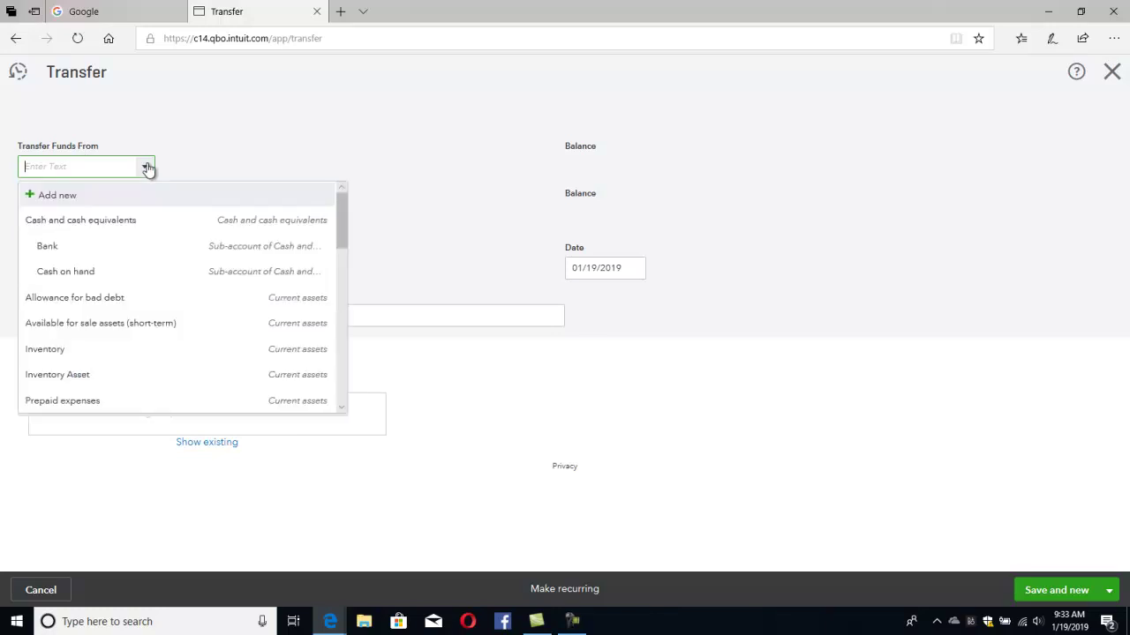
{"action": "left_click", "coordinate": [73, 271]}
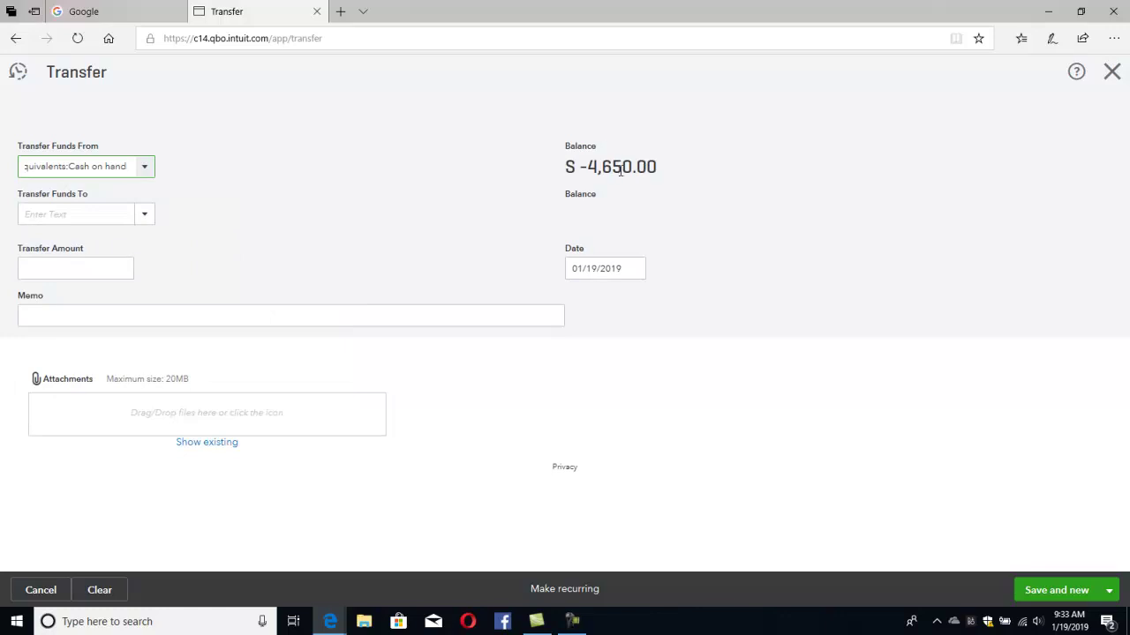
{"action": "left_click", "coordinate": [145, 170]}
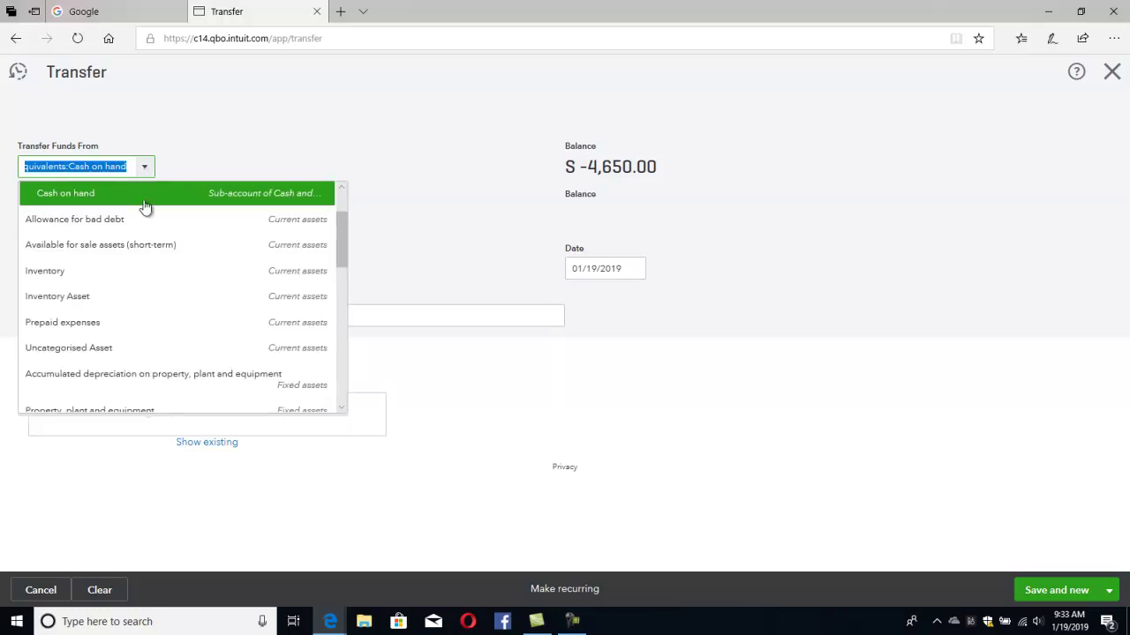
{"action": "scroll", "coordinate": [146, 209], "scroll_direction": "up", "scroll_amount": 2}
{"action": "left_click", "coordinate": [55, 245]}
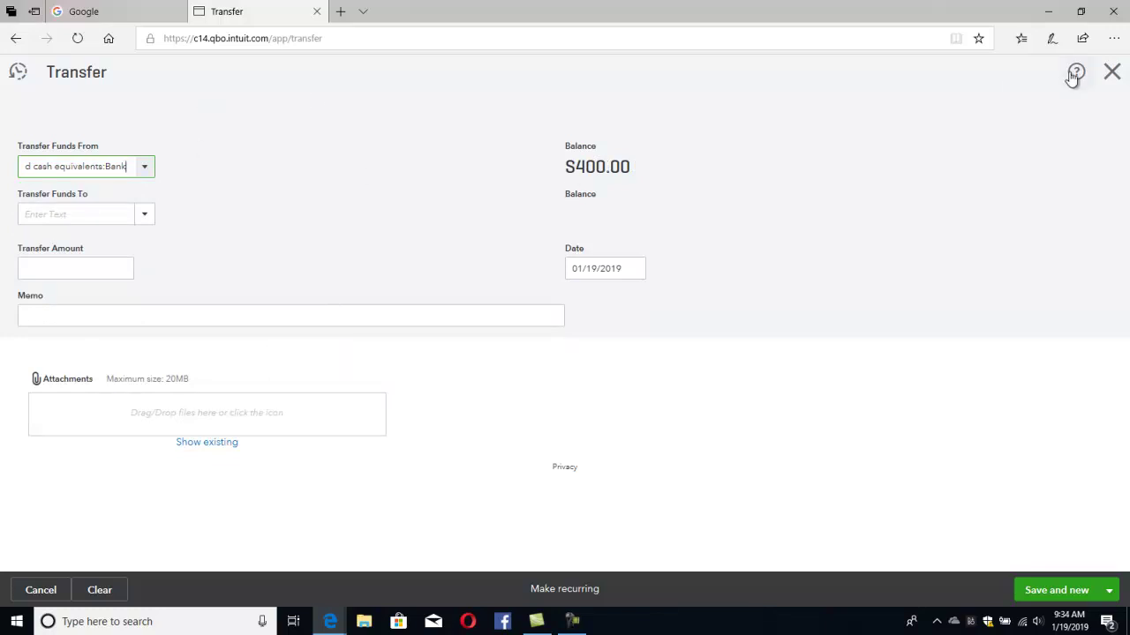
{"action": "left_click", "coordinate": [1112, 72]}
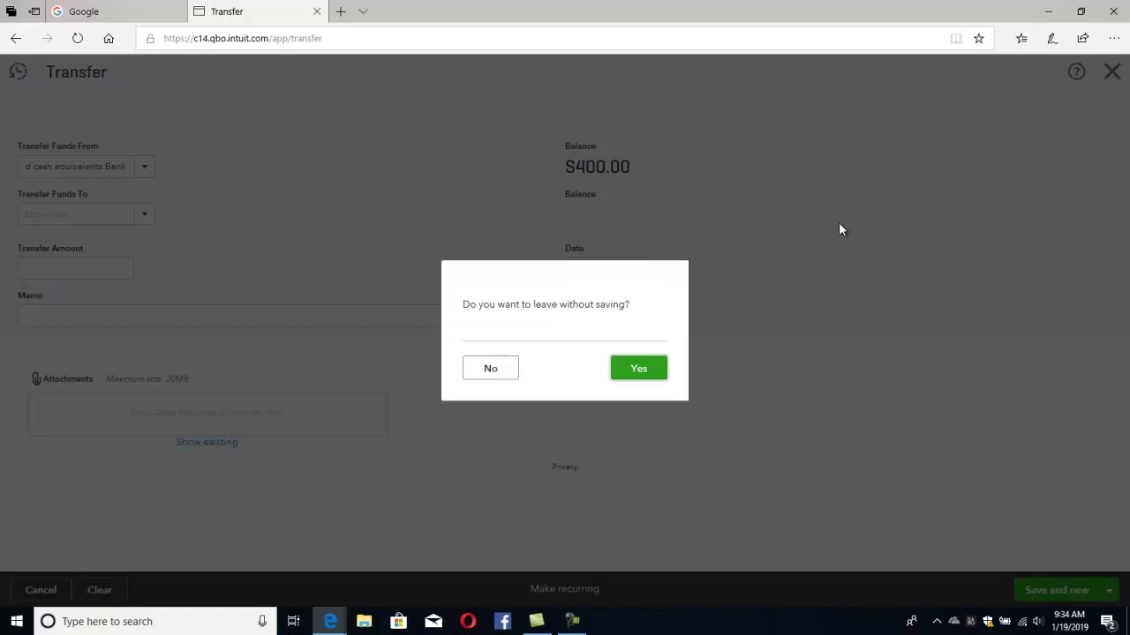
{"action": "left_click", "coordinate": [636, 368]}
Step: Try to open a new sales receipt for a customer from the dashboard
{"action": "left_click", "coordinate": [975, 74]}
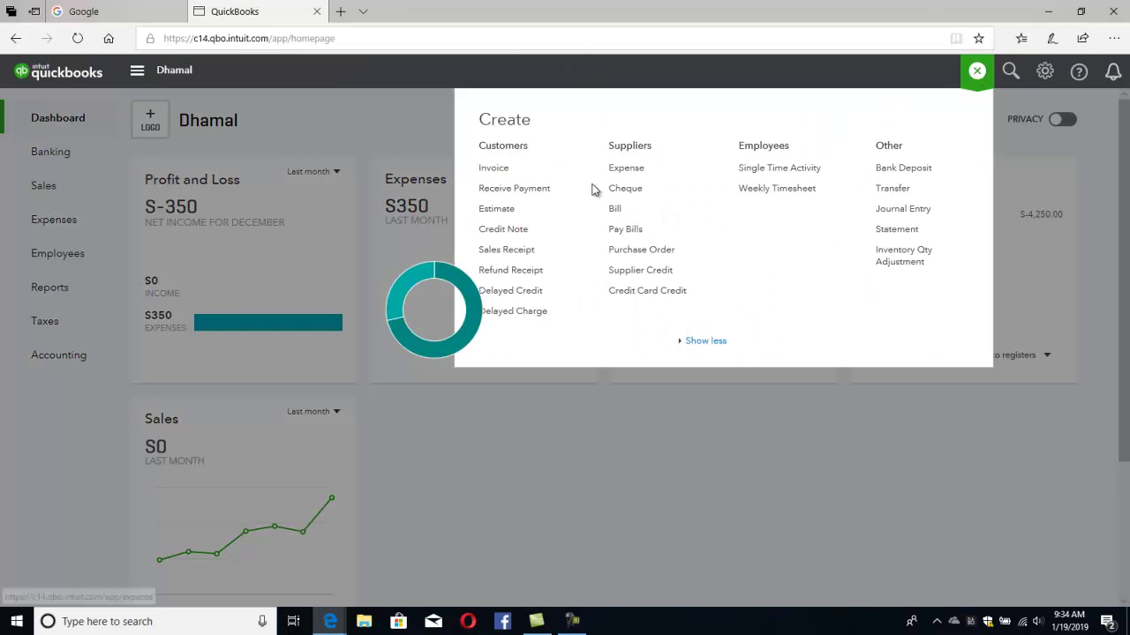
{"action": "left_click", "coordinate": [508, 253]}
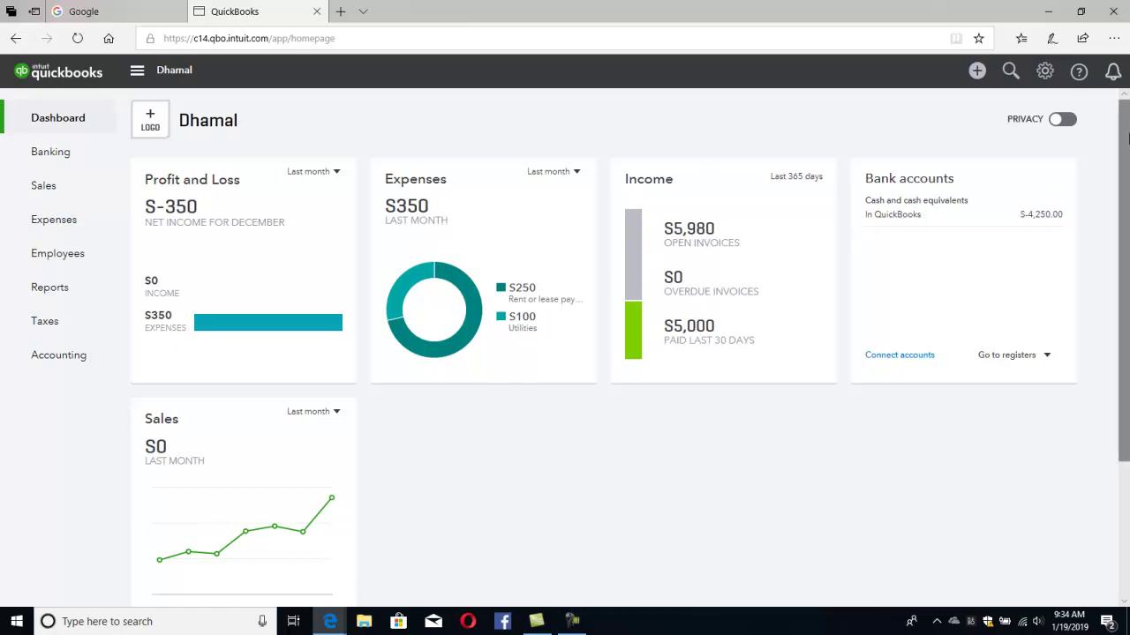
{"action": "left_click", "coordinate": [977, 70]}
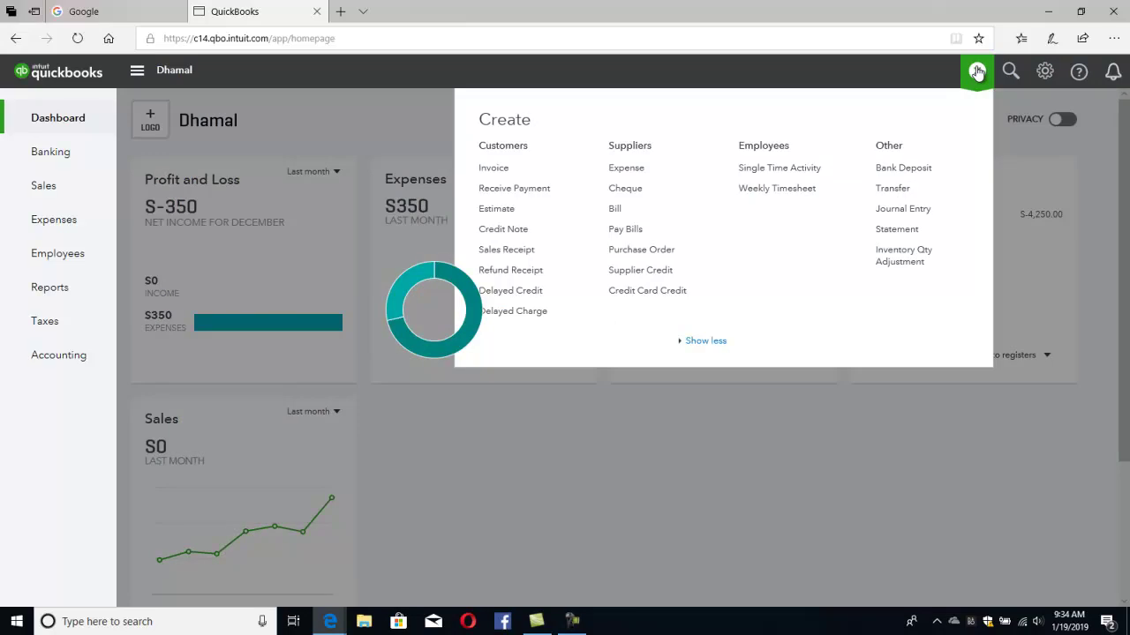
{"action": "left_click", "coordinate": [511, 250]}
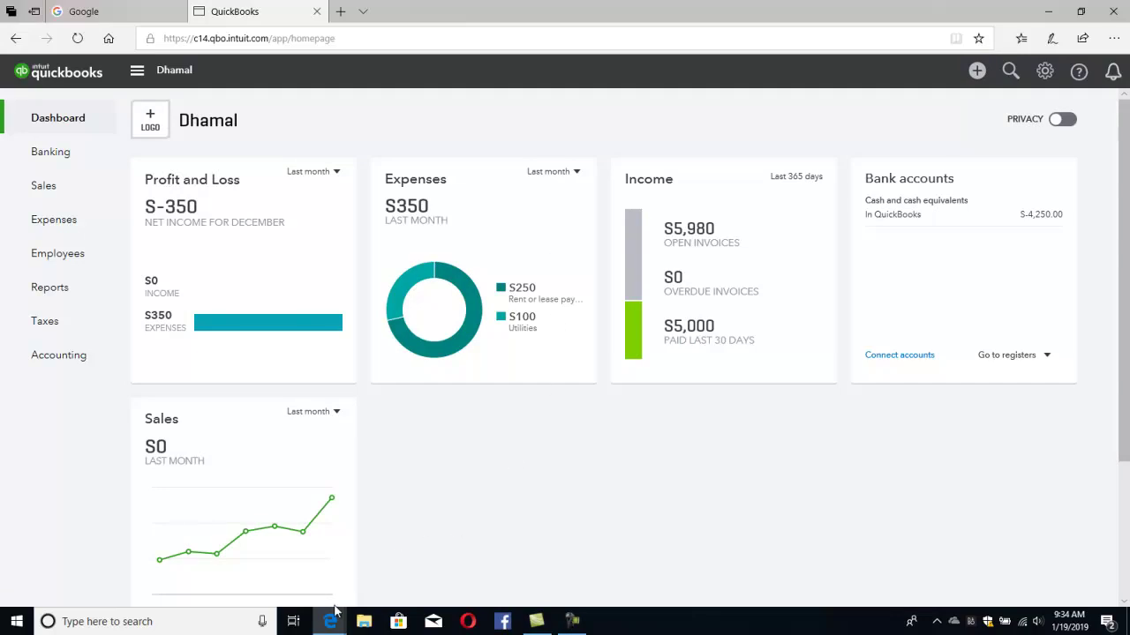
{"action": "mouse_move", "coordinate": [329, 620]}
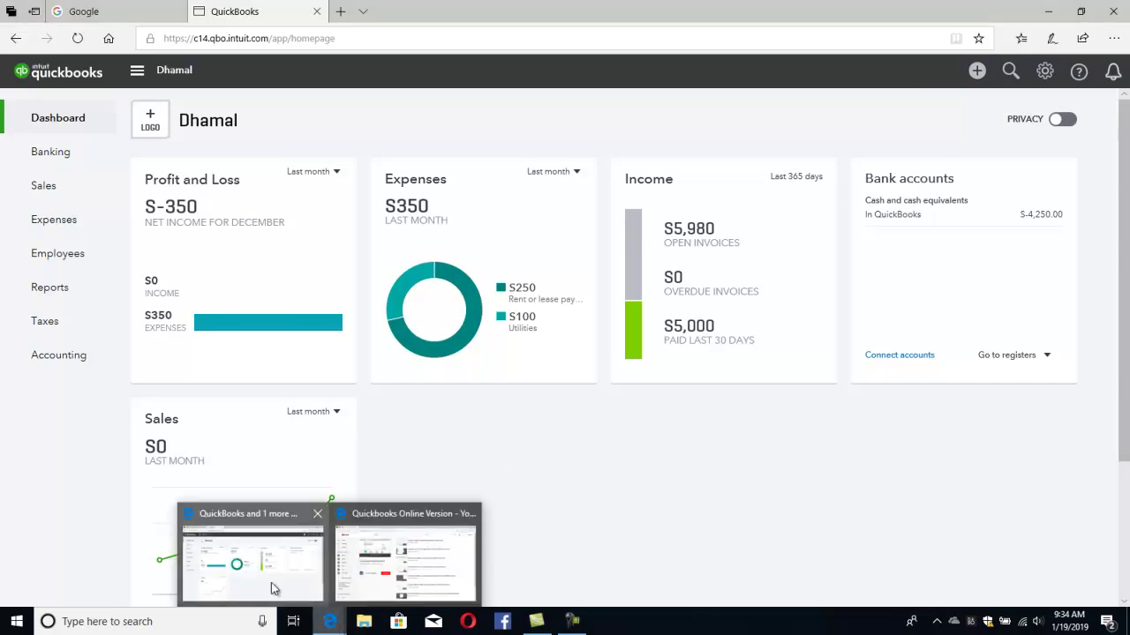
{"action": "left_click", "coordinate": [403, 552]}
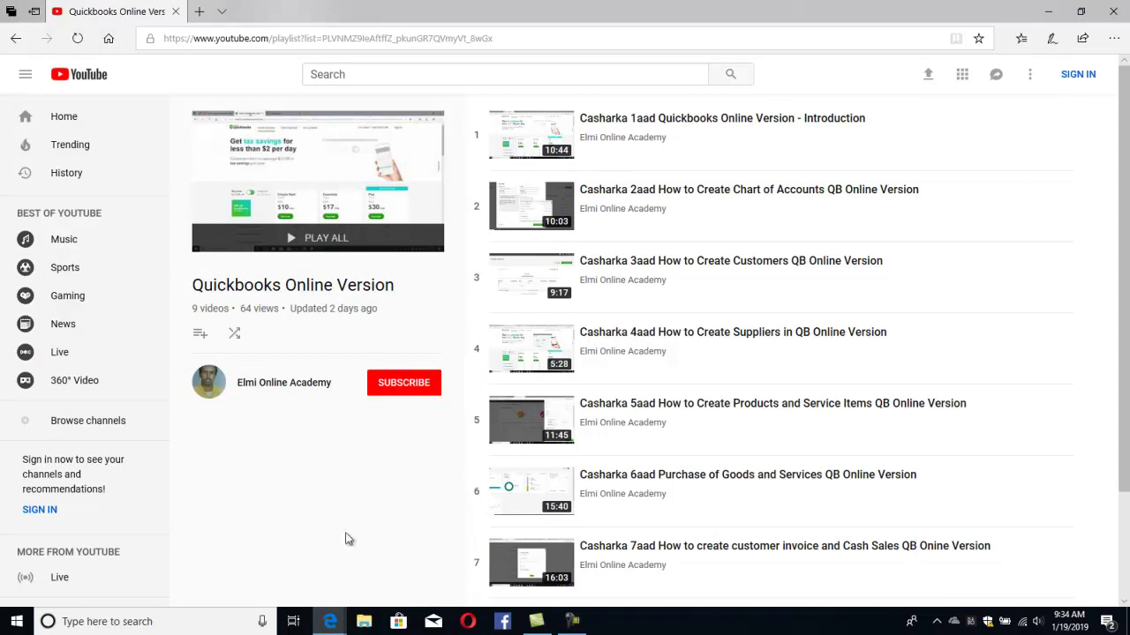
{"action": "mouse_move", "coordinate": [329, 619]}
{"action": "left_click", "coordinate": [290, 578]}
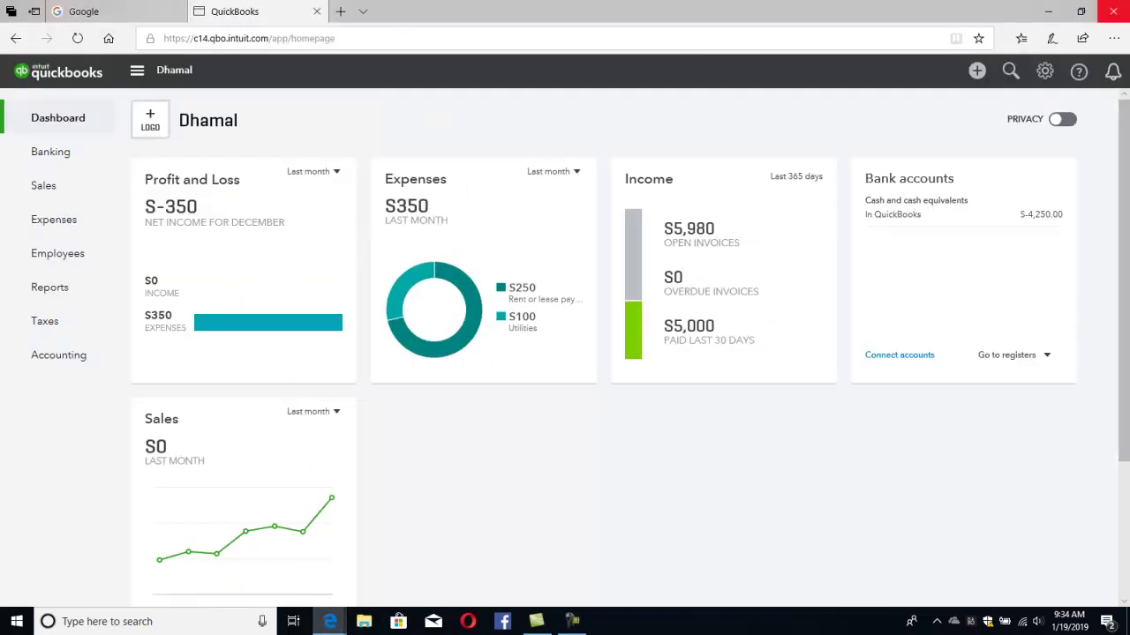
Step: Reload the dashboard and try again to open a new sales receipt
{"action": "left_click", "coordinate": [77, 38]}
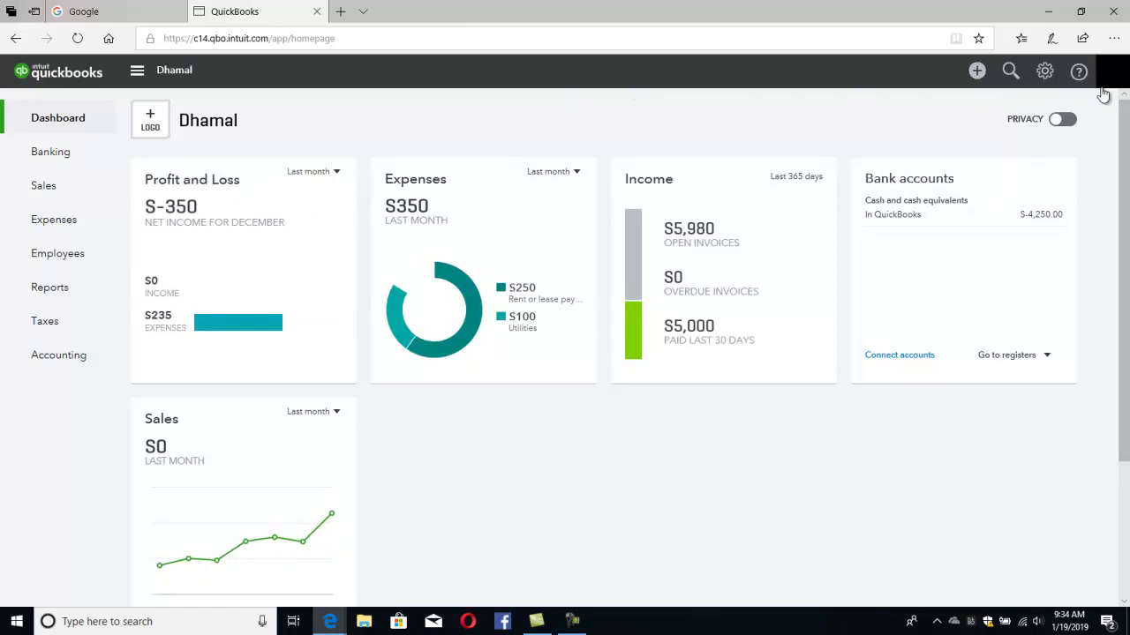
{"action": "left_click", "coordinate": [977, 71]}
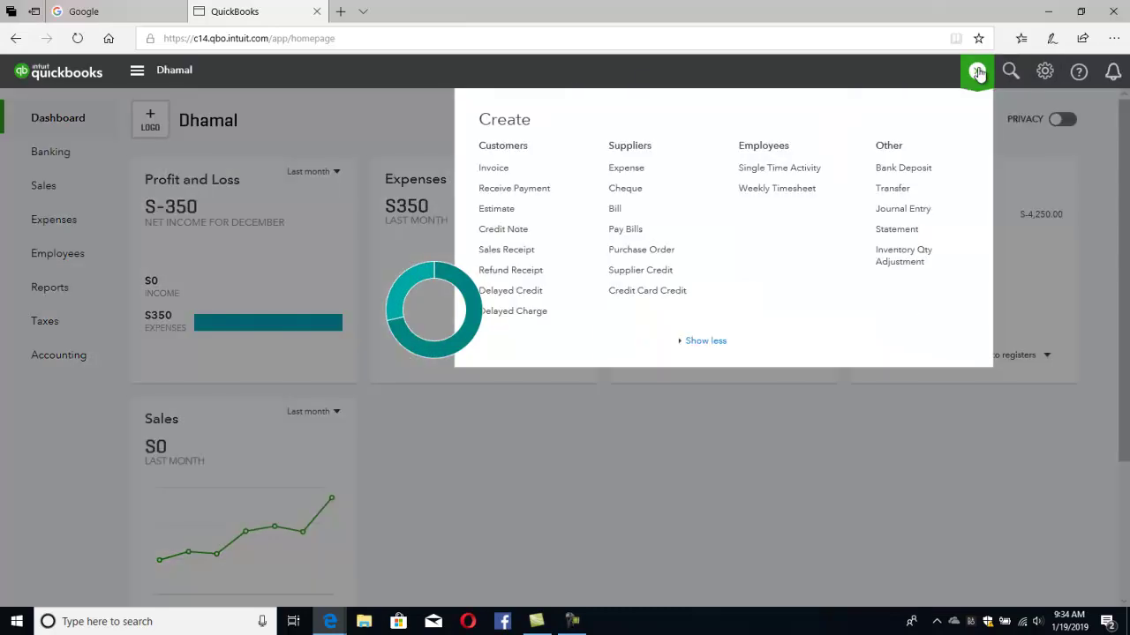
{"action": "left_click", "coordinate": [492, 251]}
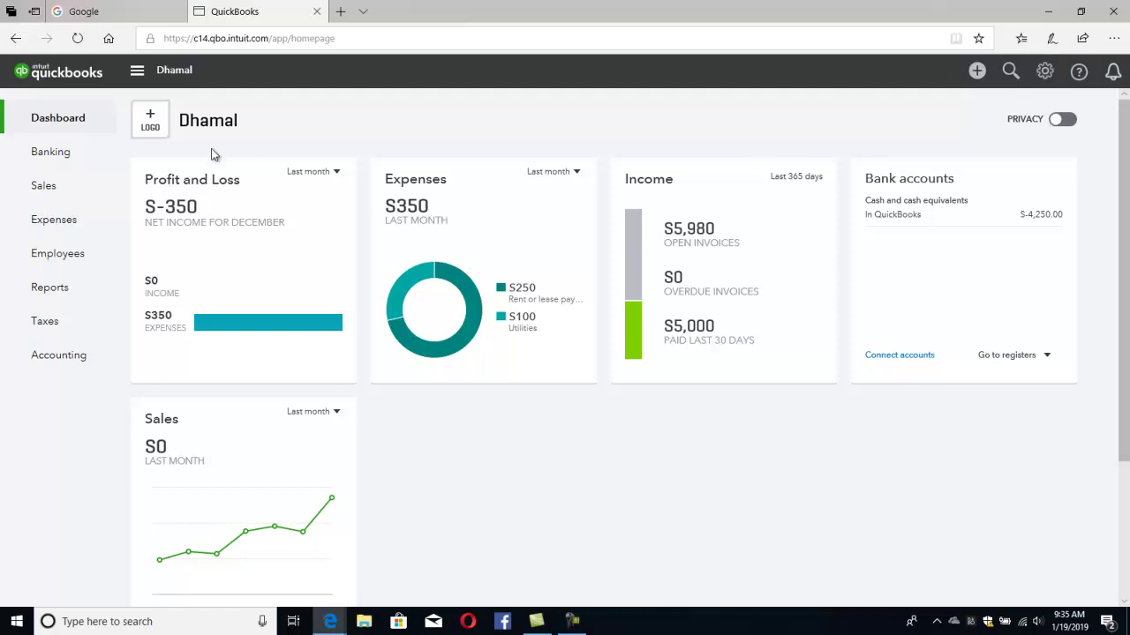
Step: Open the Customers list under Sales and look through the customers and their open balances
{"action": "mouse_move", "coordinate": [53, 186]}
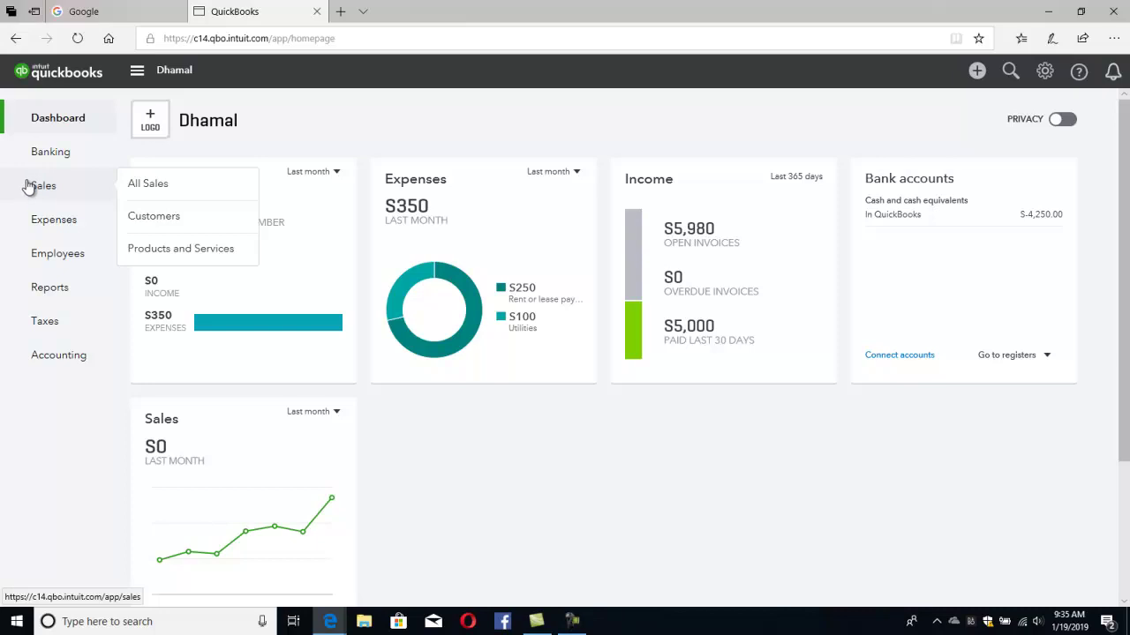
{"action": "left_click", "coordinate": [154, 217]}
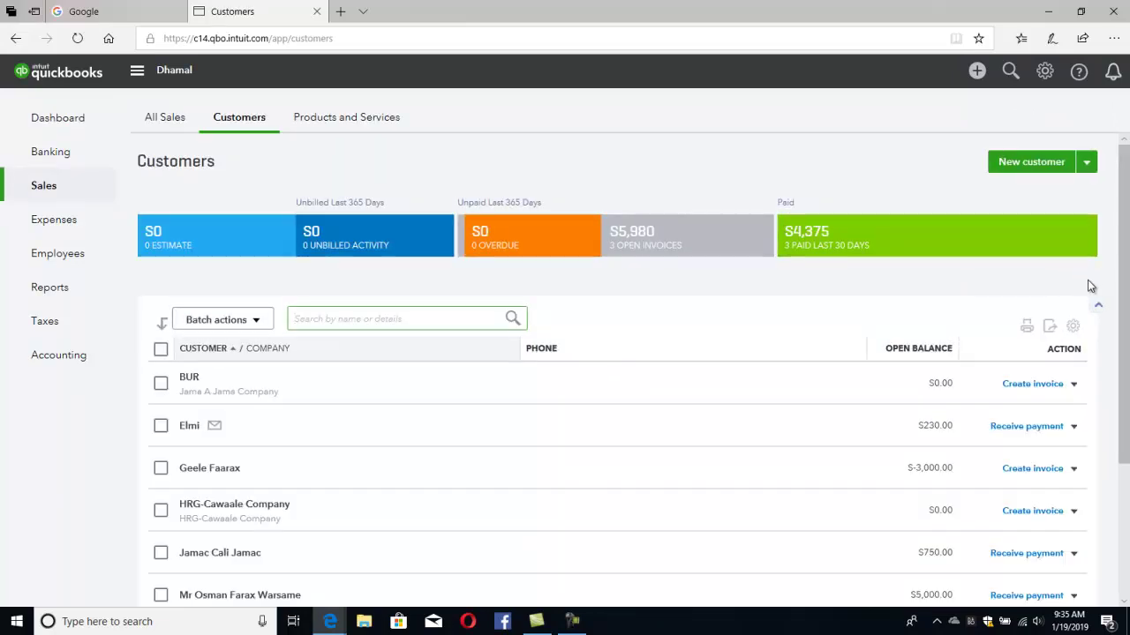
{"action": "left_click", "coordinate": [335, 310]}
{"action": "scroll", "coordinate": [438, 329], "scroll_direction": "down", "scroll_amount": 1}
{"action": "scroll", "coordinate": [444, 320], "scroll_direction": "up", "scroll_amount": 1}
Step: View the Products and Services list, and look through the Sales Transactions list under All Sales
{"action": "left_click", "coordinate": [344, 120]}
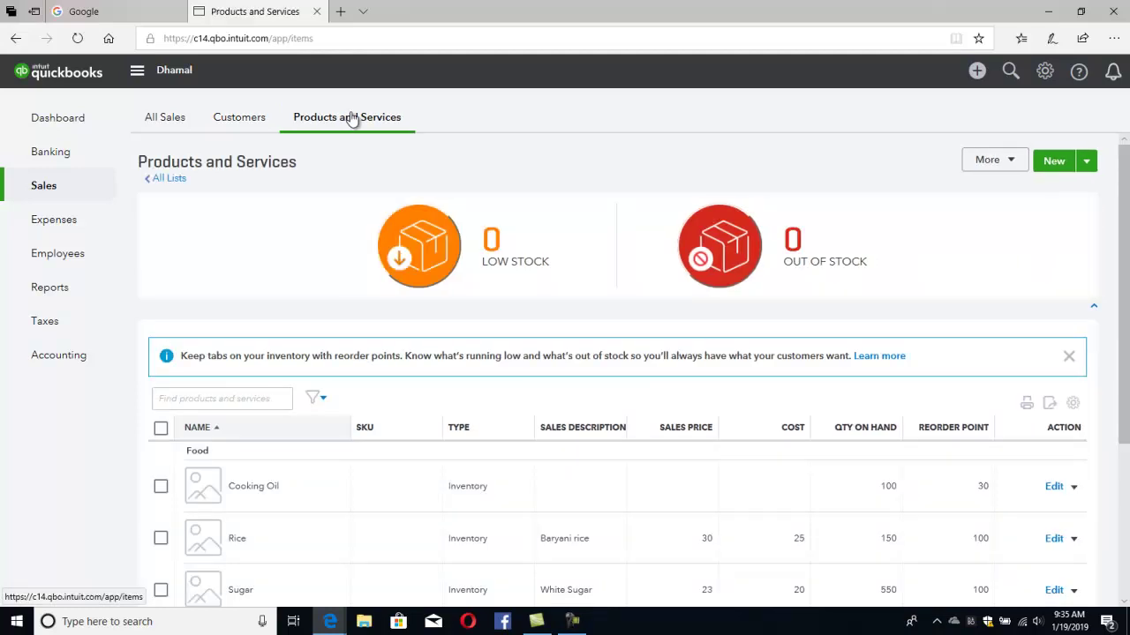
{"action": "left_click", "coordinate": [176, 122]}
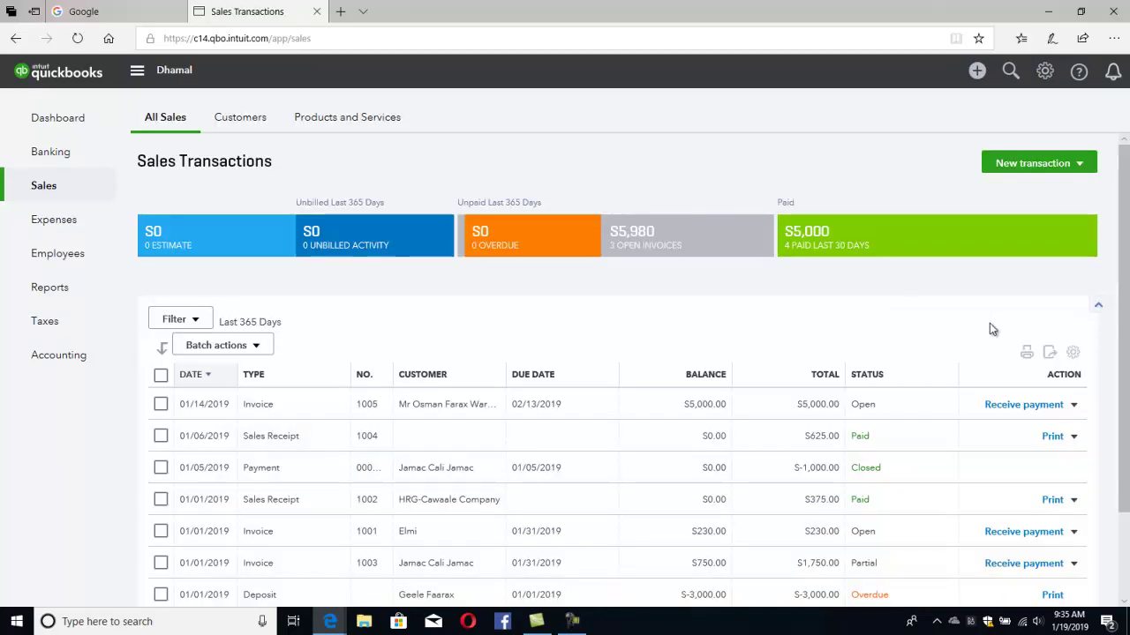
{"action": "scroll", "coordinate": [990, 329], "scroll_direction": "down", "scroll_amount": 2}
{"action": "scroll", "coordinate": [1029, 232], "scroll_direction": "up", "scroll_amount": 2}
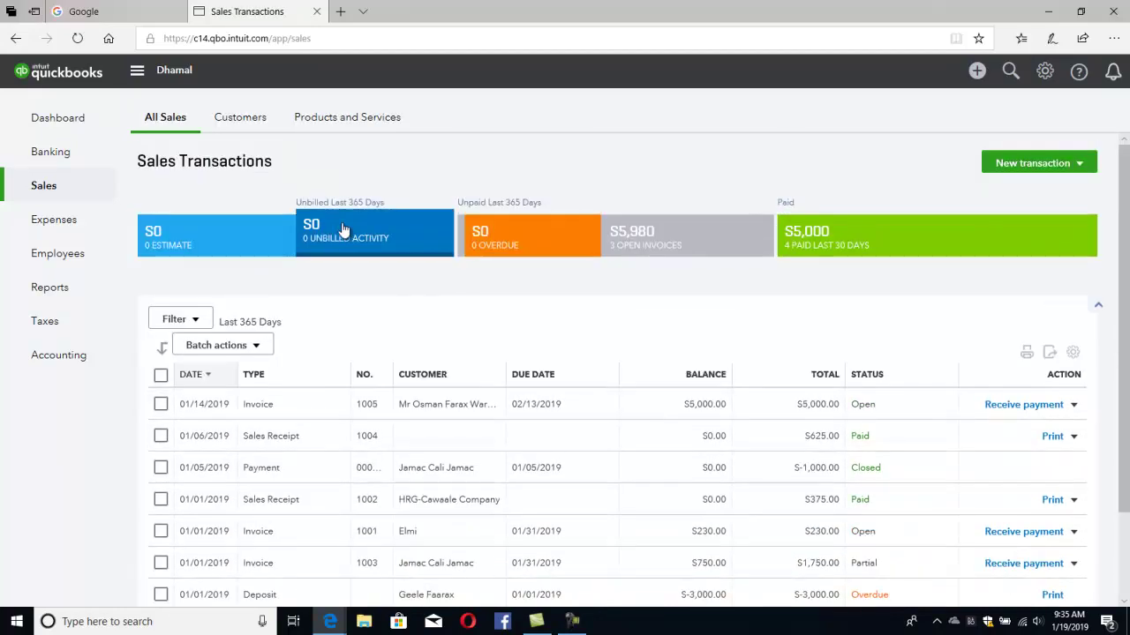
Step: Create a sales receipt from the BUR entry in the Customers list and switch its customer to the one owing $750.00
{"action": "left_click", "coordinate": [236, 118]}
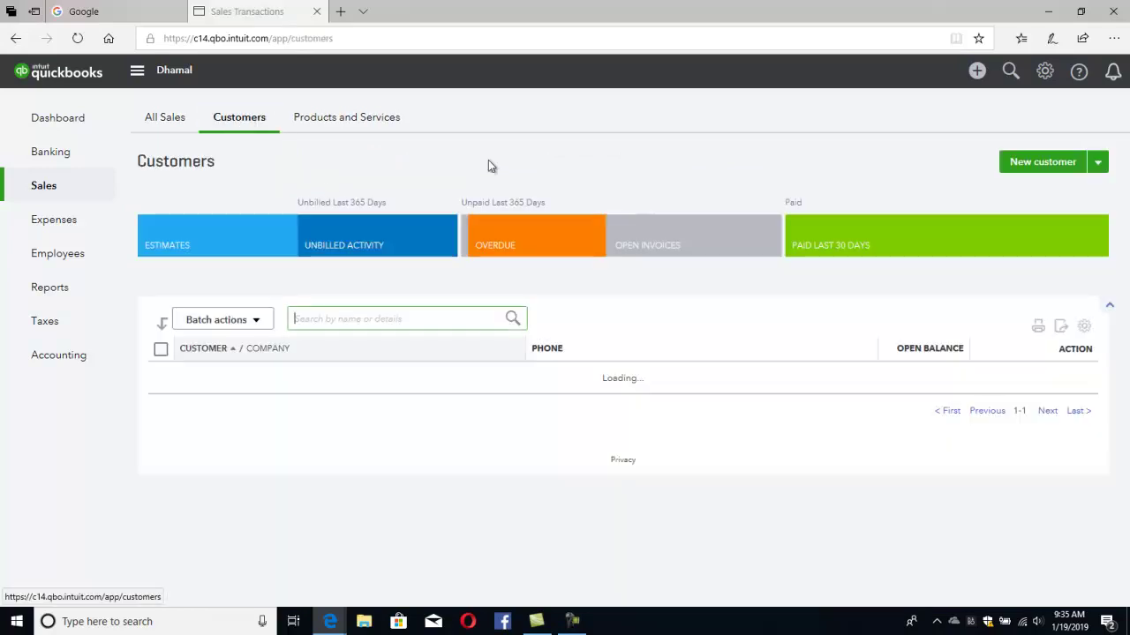
{"action": "left_click", "coordinate": [1073, 386]}
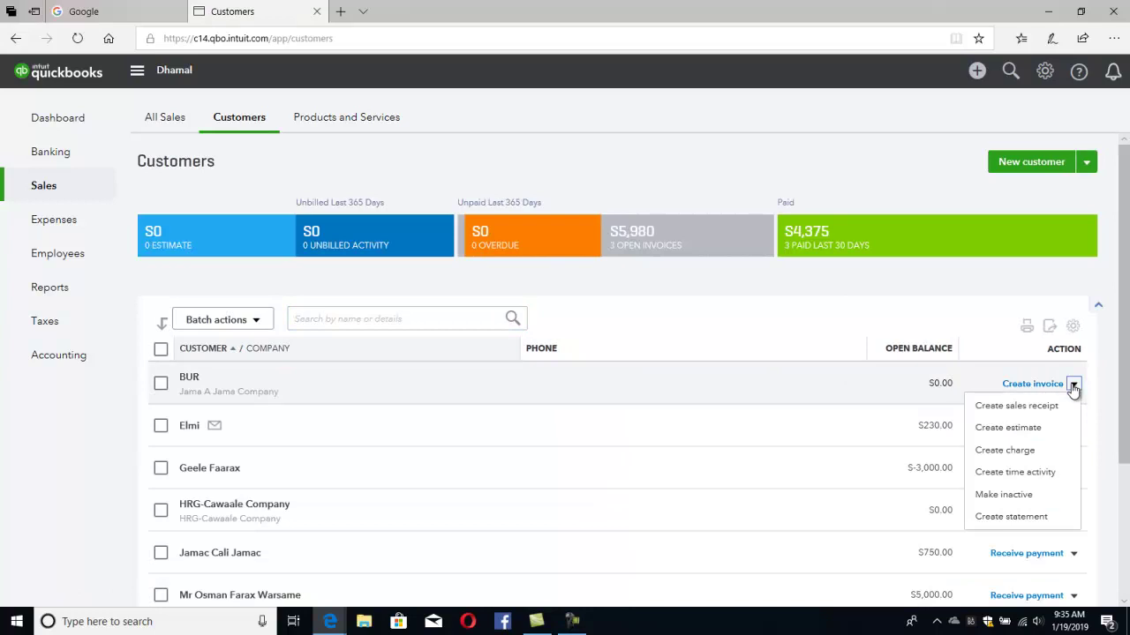
{"action": "left_click", "coordinate": [1019, 406]}
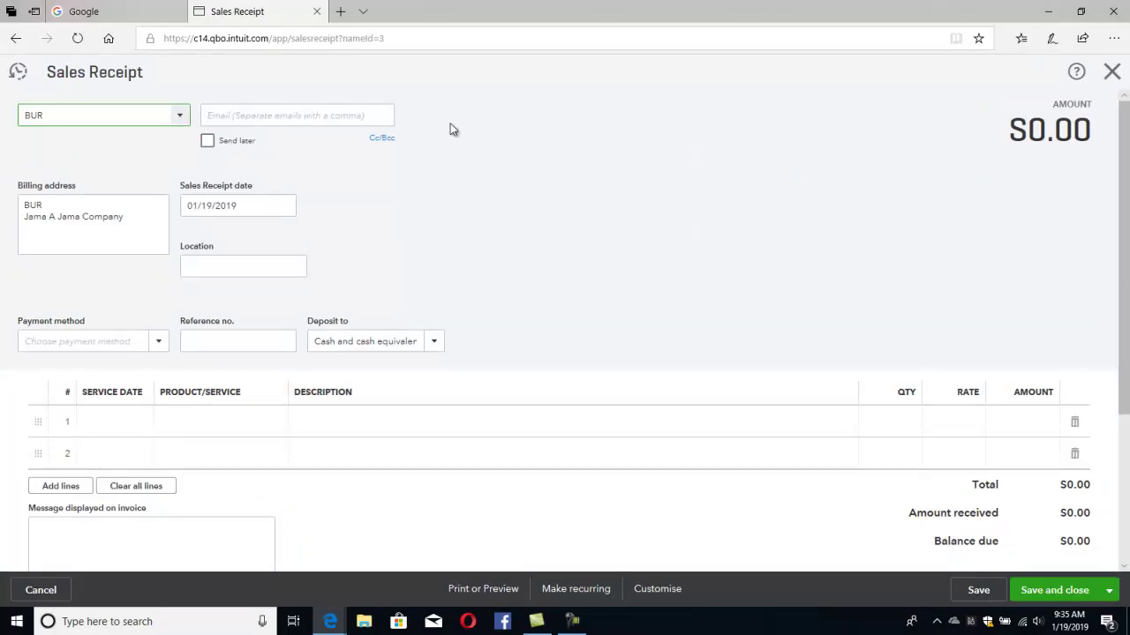
{"action": "left_click", "coordinate": [177, 113]}
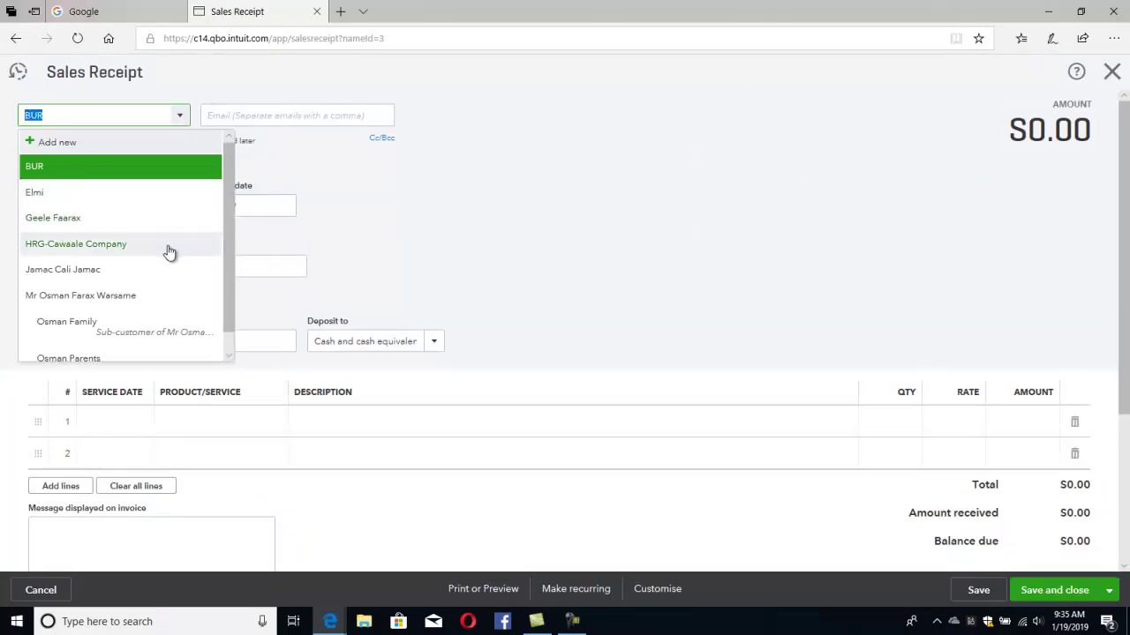
{"action": "left_click", "coordinate": [90, 270]}
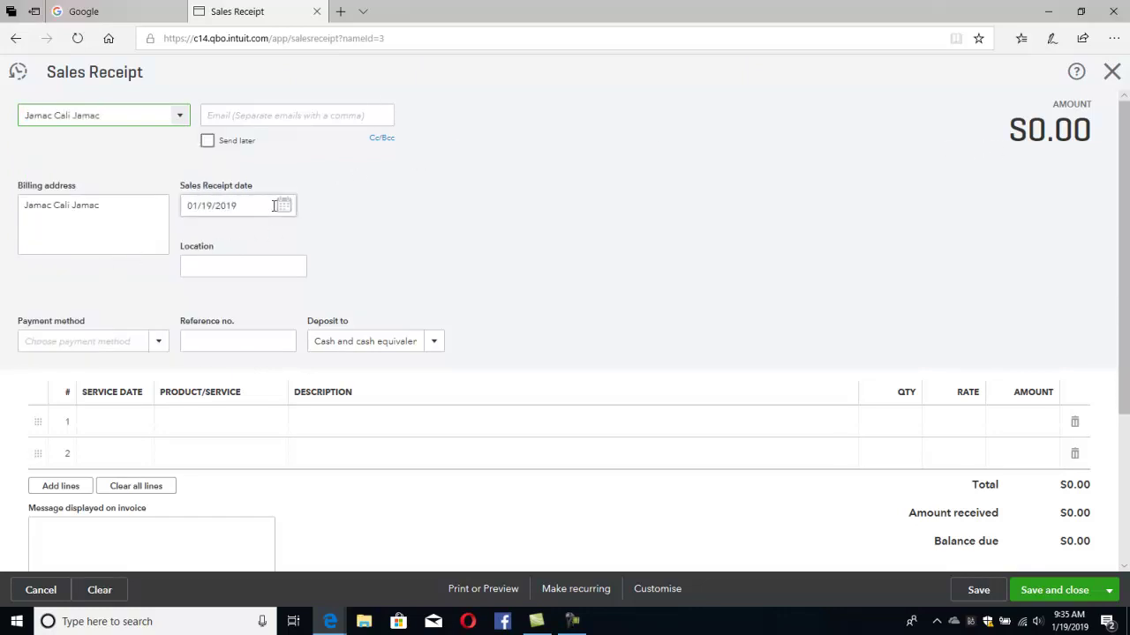
Step: Fill in the receipt's date 01/01/2019, payment method Cash, reference number 44444 and deposit account Cash on hand
{"action": "left_click", "coordinate": [283, 206]}
{"action": "left_click", "coordinate": [212, 290]}
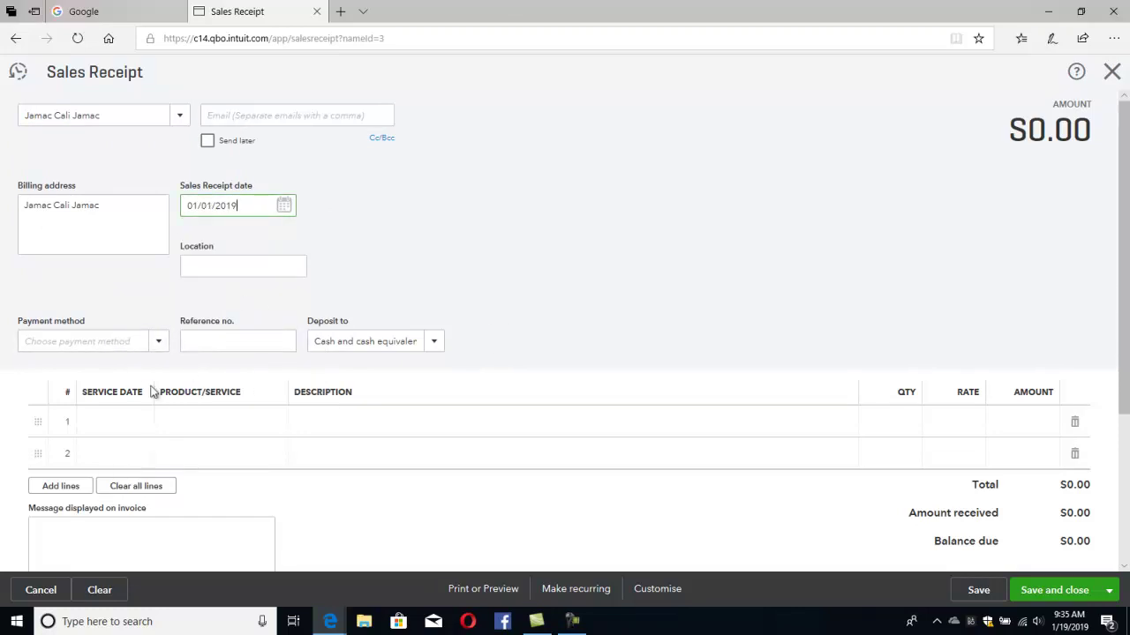
{"action": "left_click", "coordinate": [157, 341]}
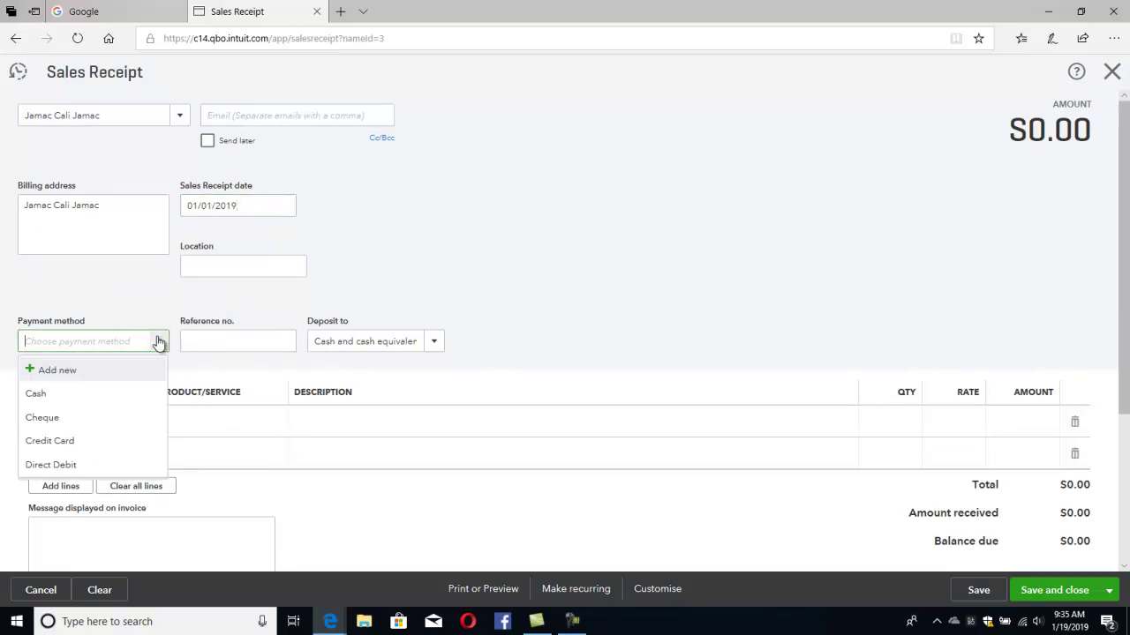
{"action": "left_click", "coordinate": [35, 395]}
{"action": "left_click", "coordinate": [202, 339]}
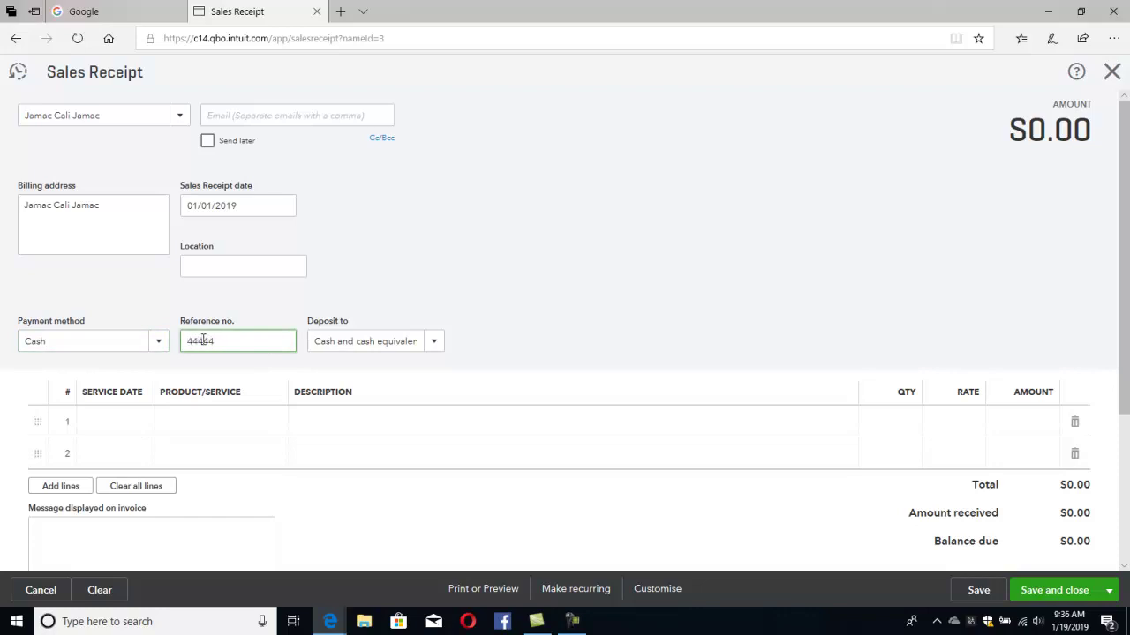
{"action": "left_click", "coordinate": [433, 341]}
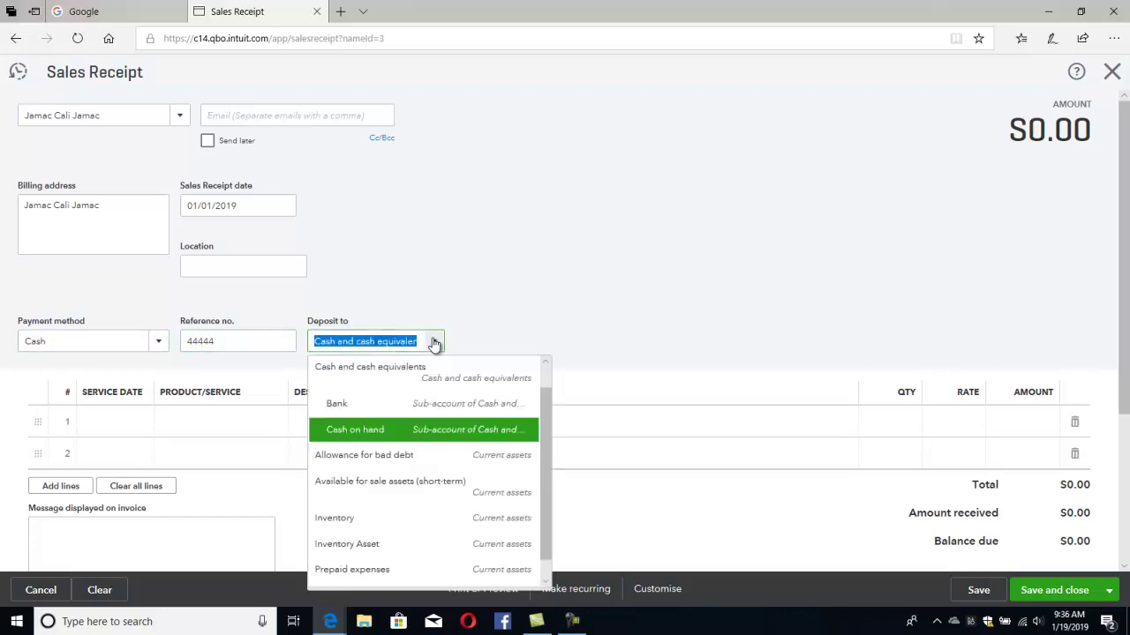
{"action": "left_click", "coordinate": [365, 431]}
Step: Add Cooking Oil as the first line item of the sales receipt with a quantity of 60
{"action": "scroll", "coordinate": [371, 421], "scroll_direction": "down", "scroll_amount": 3}
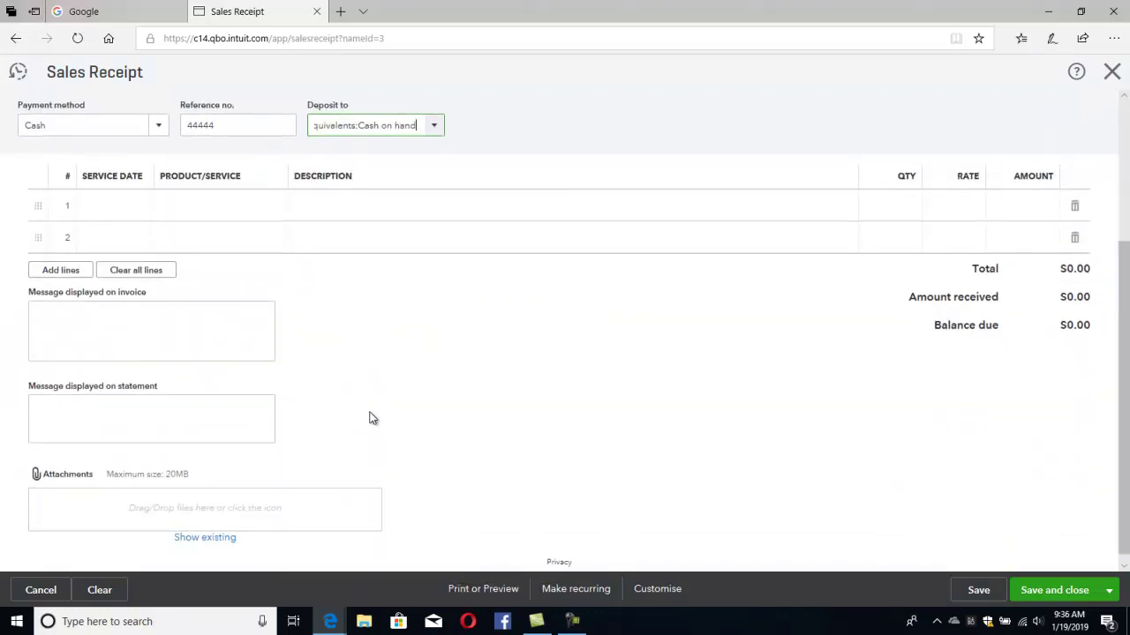
{"action": "left_click", "coordinate": [247, 207]}
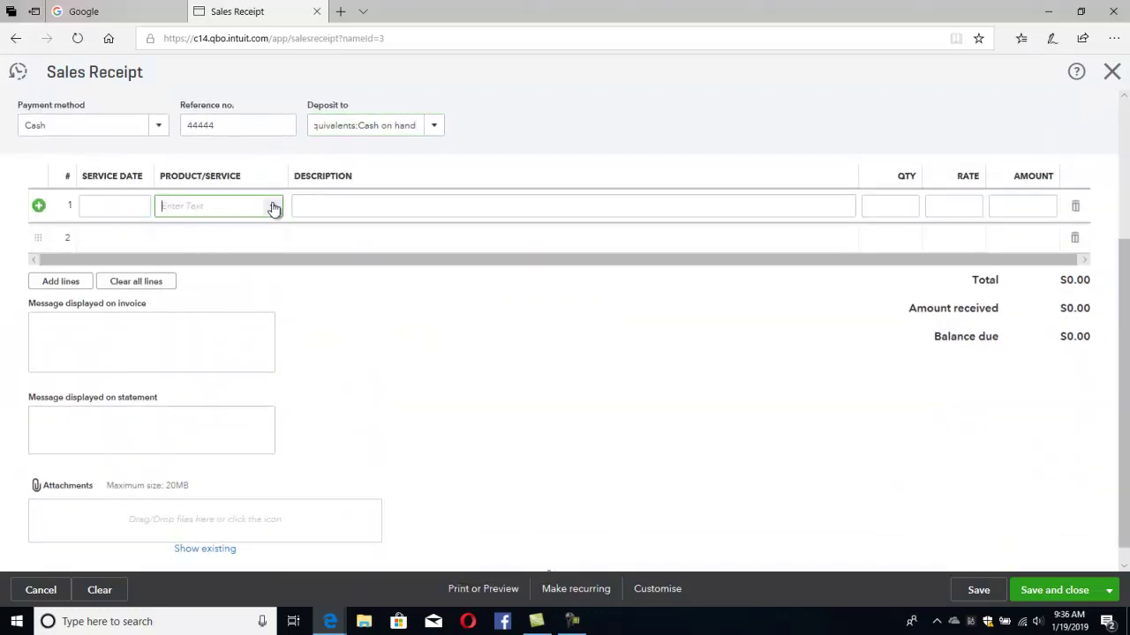
{"action": "left_click", "coordinate": [272, 207]}
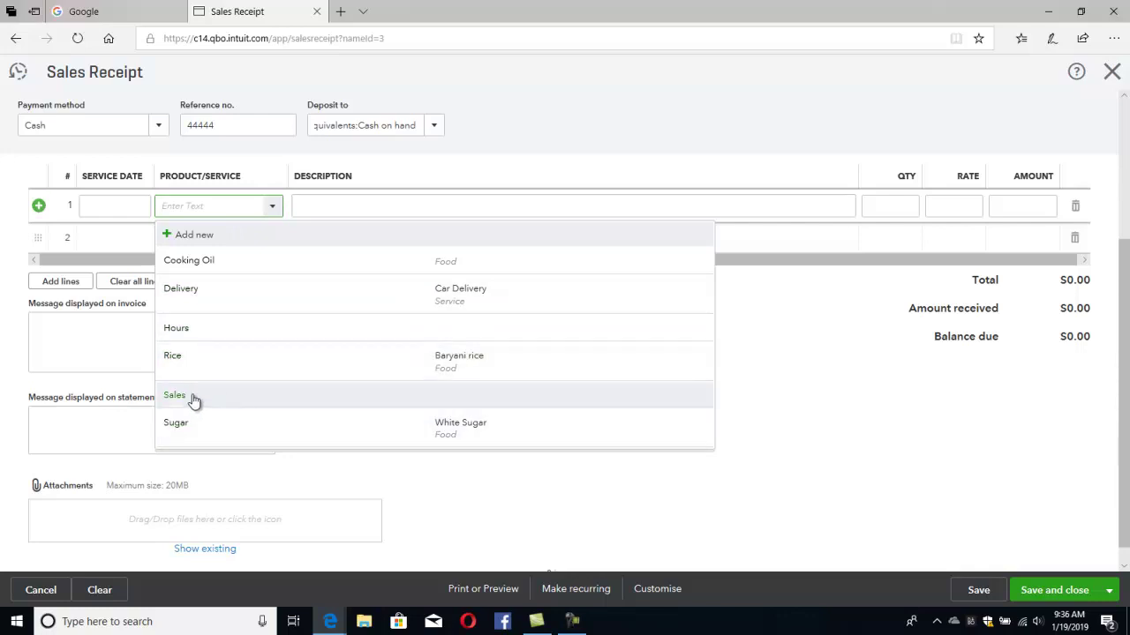
{"action": "left_click", "coordinate": [210, 260]}
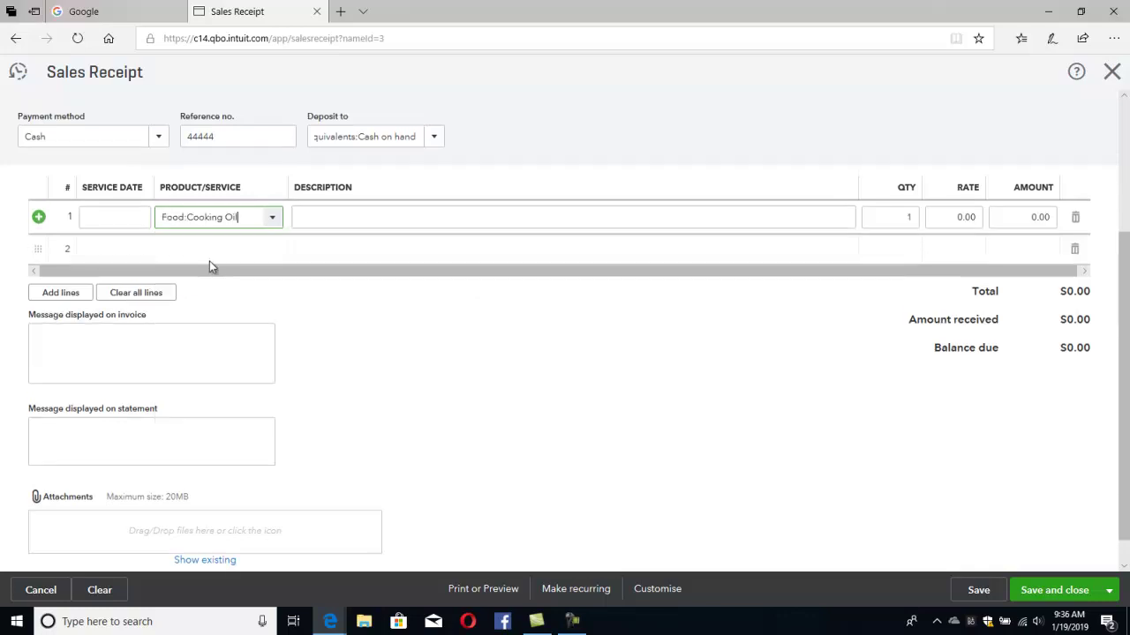
{"action": "scroll", "coordinate": [845, 208], "scroll_direction": "up", "scroll_amount": 1}
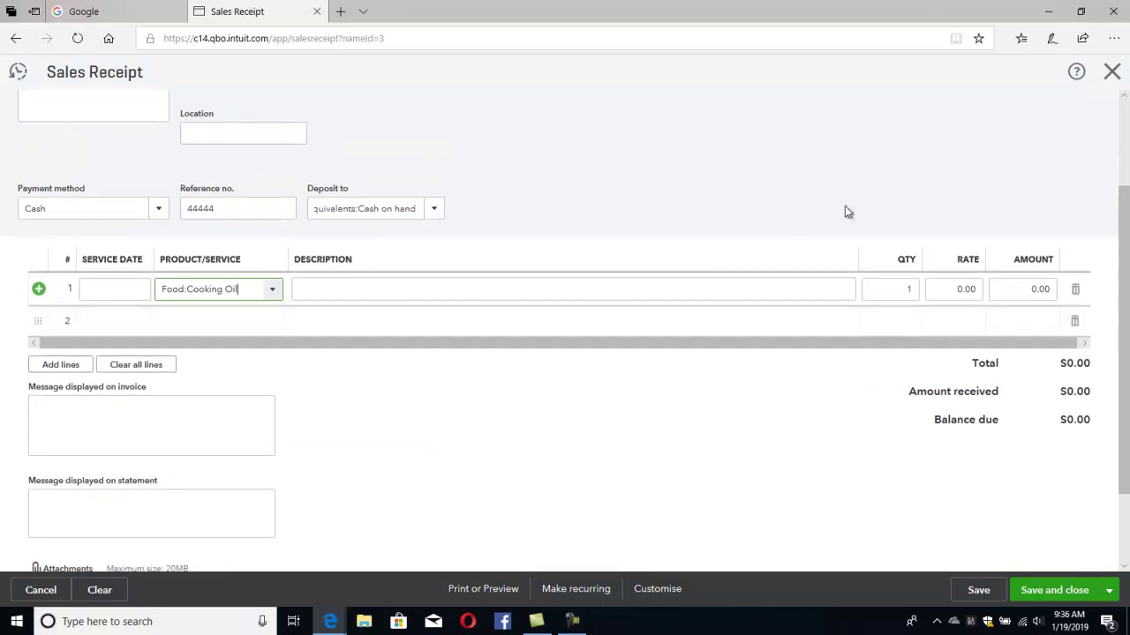
{"action": "left_click", "coordinate": [897, 286]}
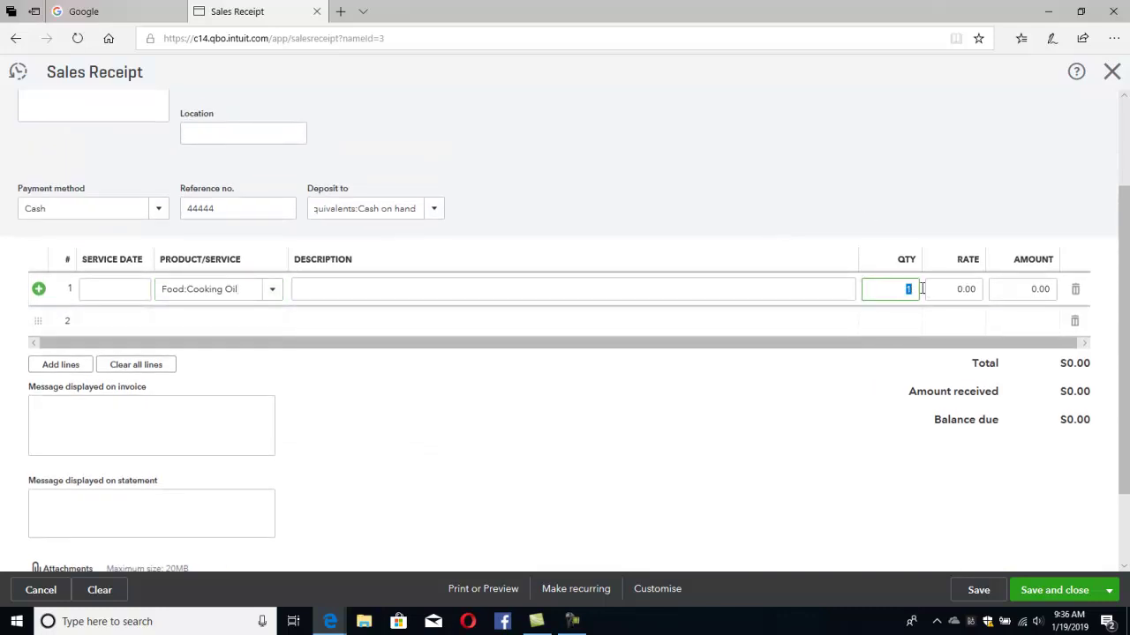
{"action": "type", "text": "60"}
{"action": "key", "text": "Tab"}
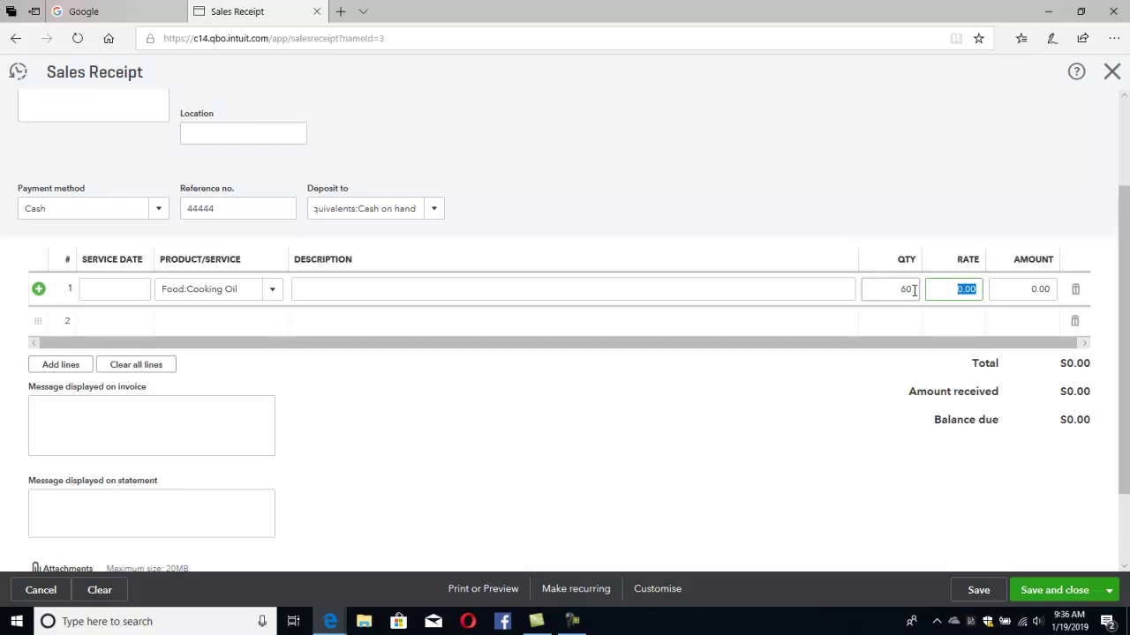
Step: Set the Cooking Oil rate to 30, and save and close the sales receipt
{"action": "left_click", "coordinate": [916, 291]}
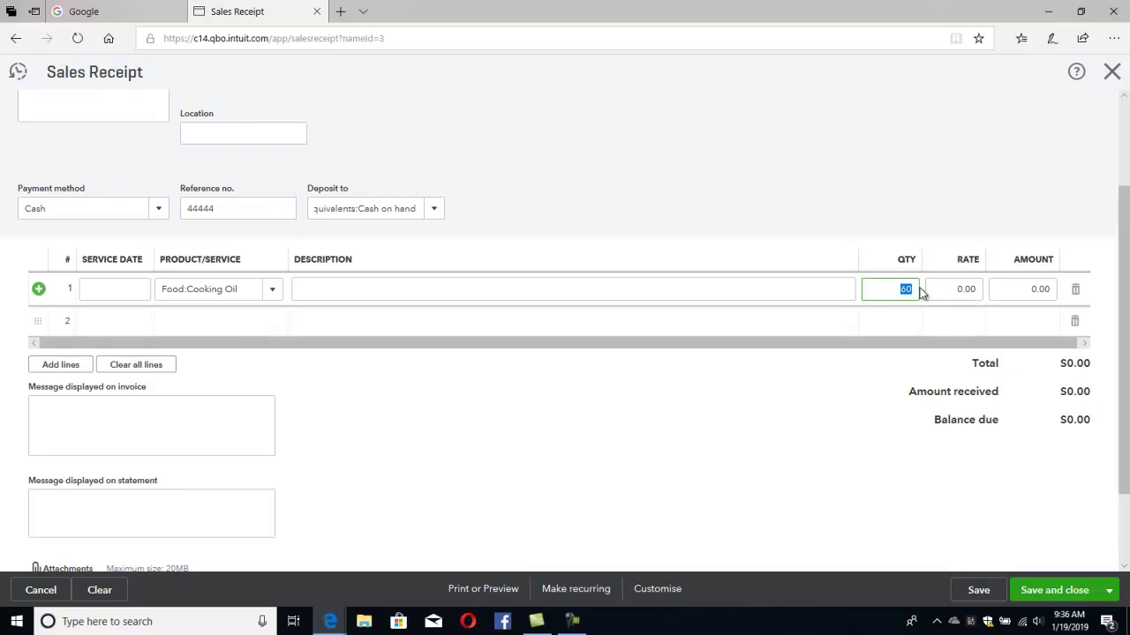
{"action": "scroll", "coordinate": [919, 292], "scroll_direction": "up", "scroll_amount": 2}
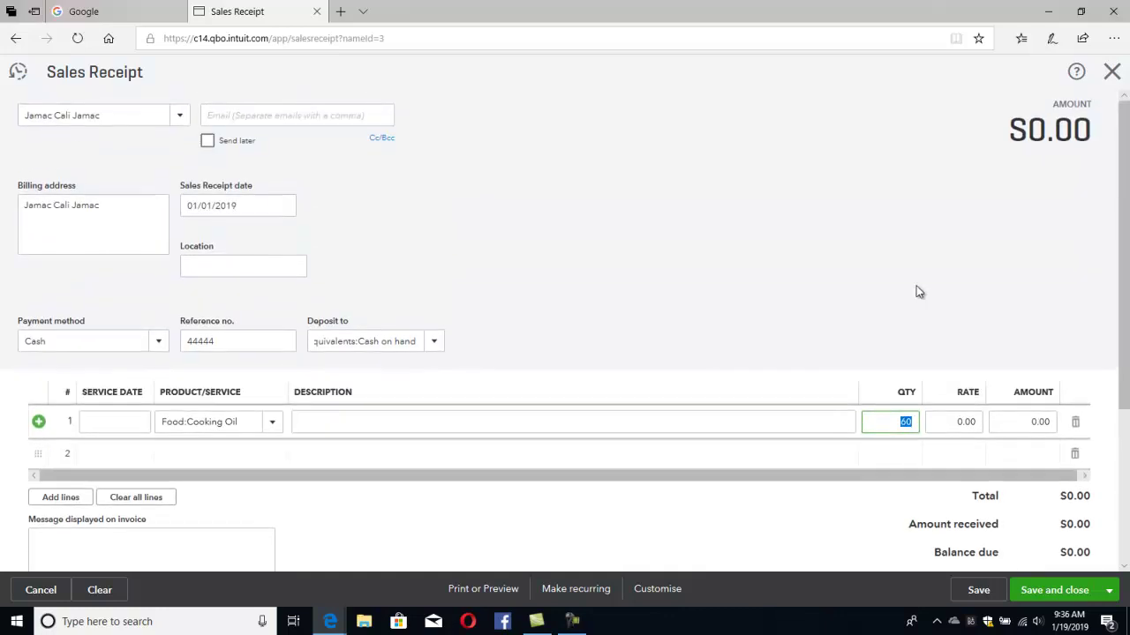
{"action": "left_click", "coordinate": [952, 420]}
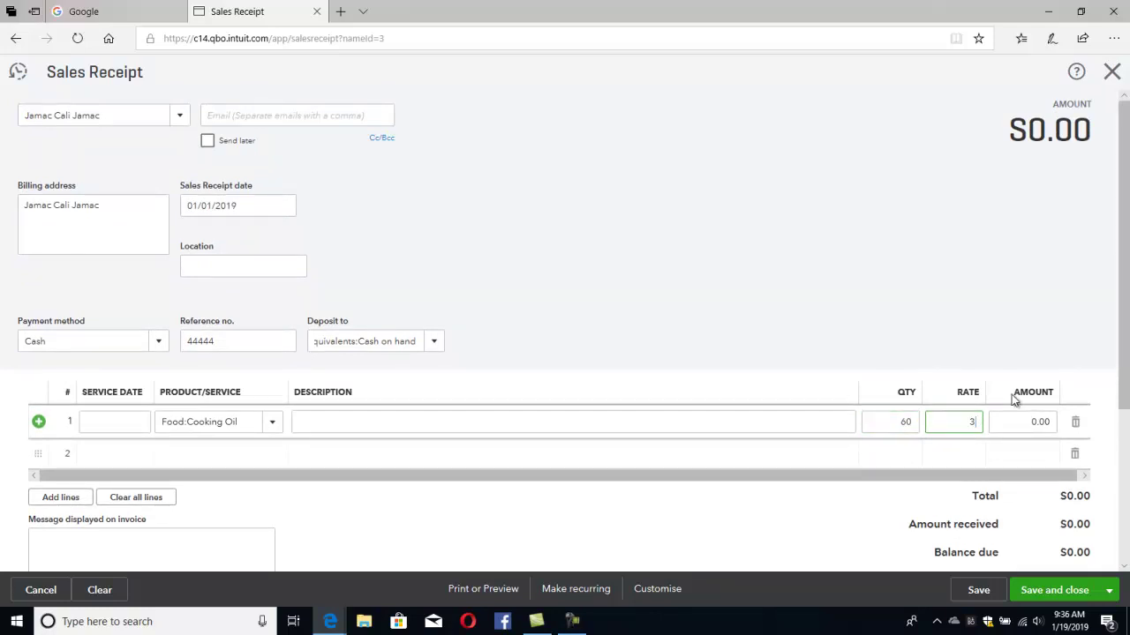
{"action": "type", "text": "30"}
{"action": "key", "text": "Tab"}
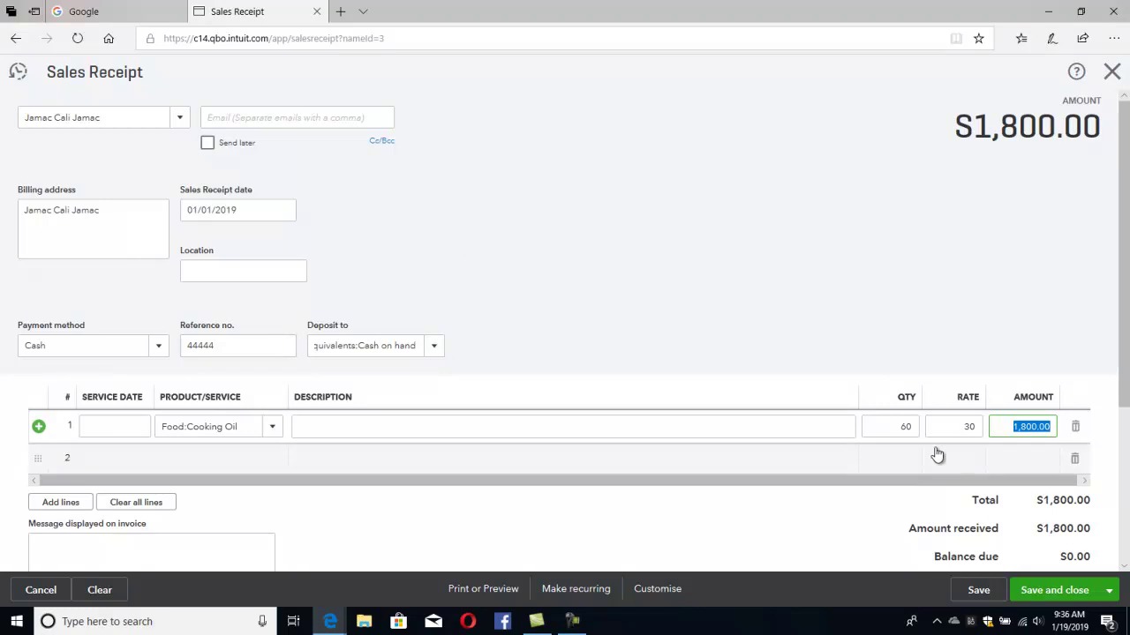
{"action": "scroll", "coordinate": [936, 441], "scroll_direction": "down", "scroll_amount": 2}
{"action": "left_click", "coordinate": [1037, 587]}
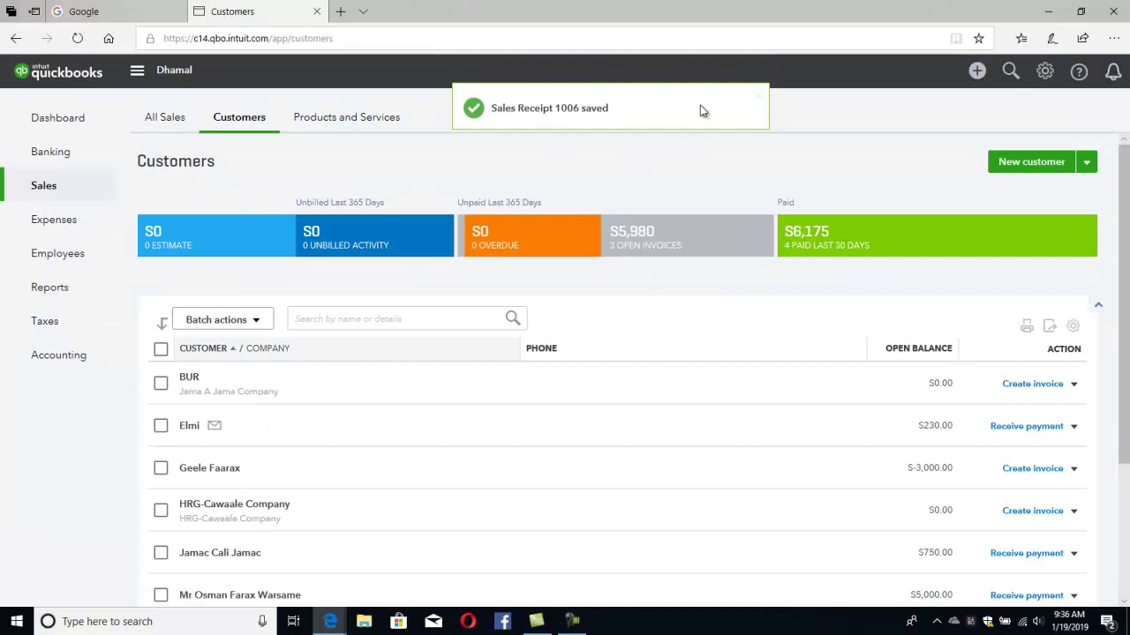
Step: Look up the recent sales receipts from a new sales receipt form and open the full list of them
{"action": "left_click", "coordinate": [976, 72]}
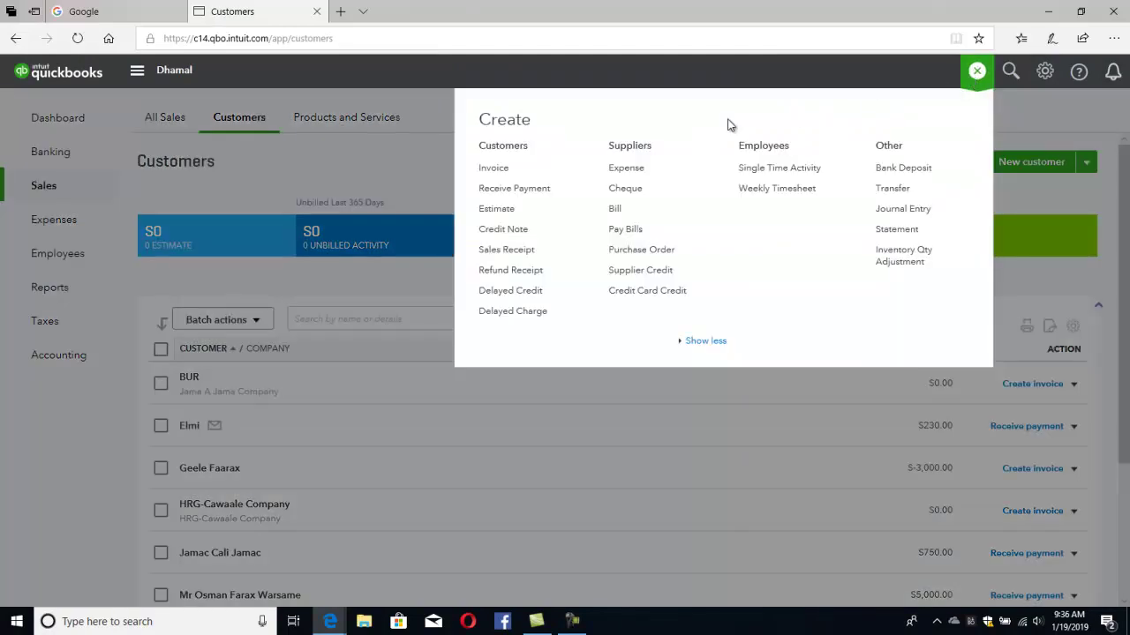
{"action": "left_click", "coordinate": [507, 251]}
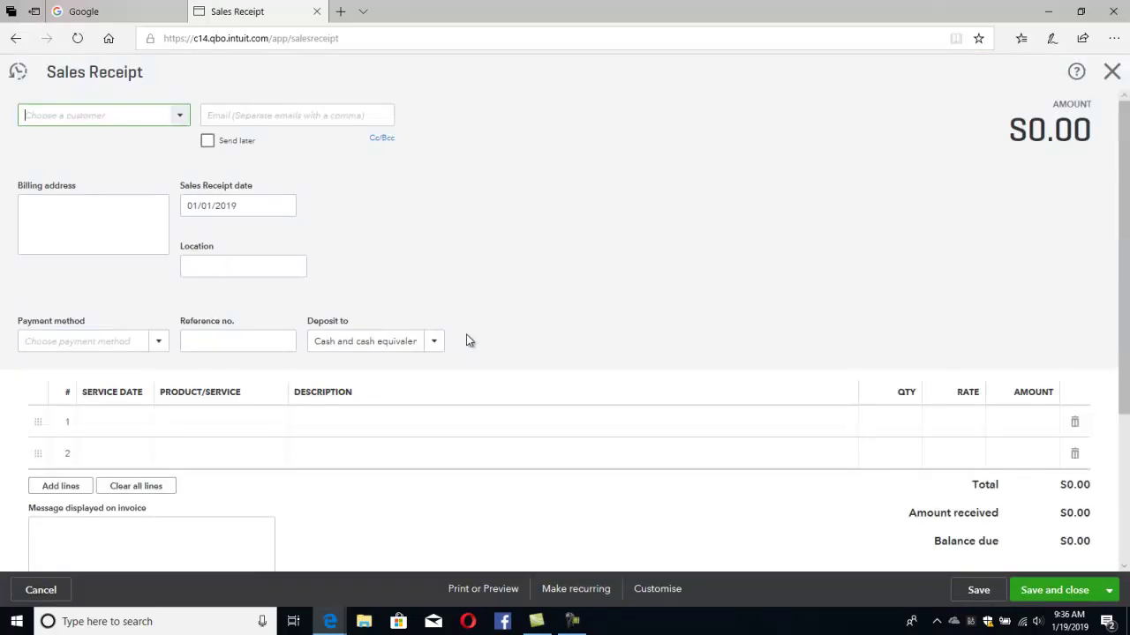
{"action": "left_click", "coordinate": [18, 75]}
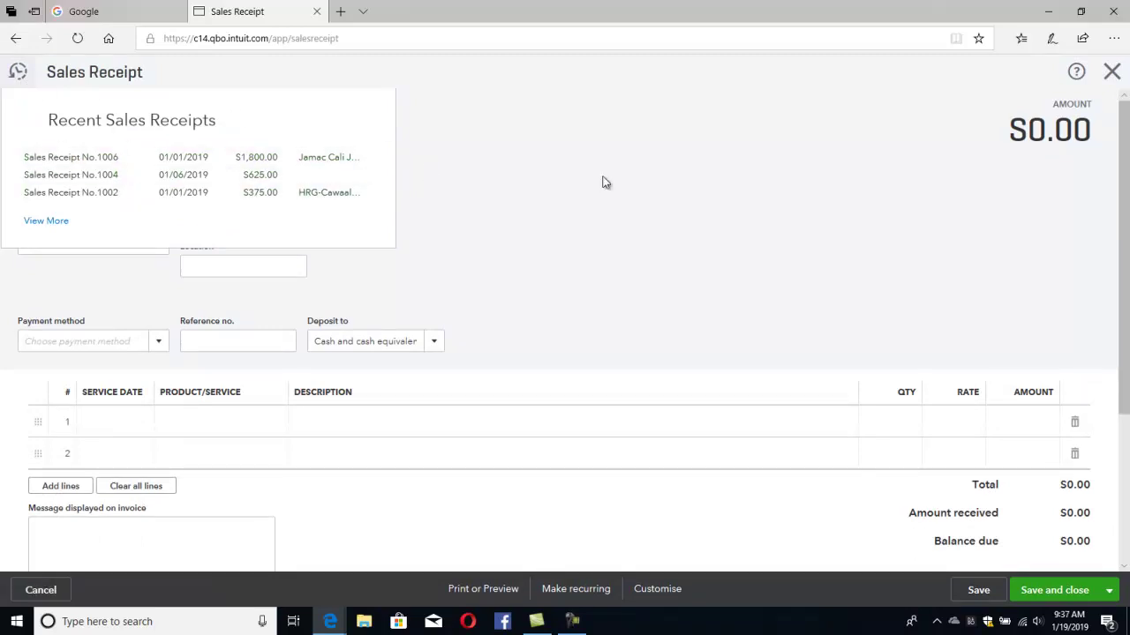
{"action": "left_click", "coordinate": [601, 206]}
{"action": "left_click", "coordinate": [17, 76]}
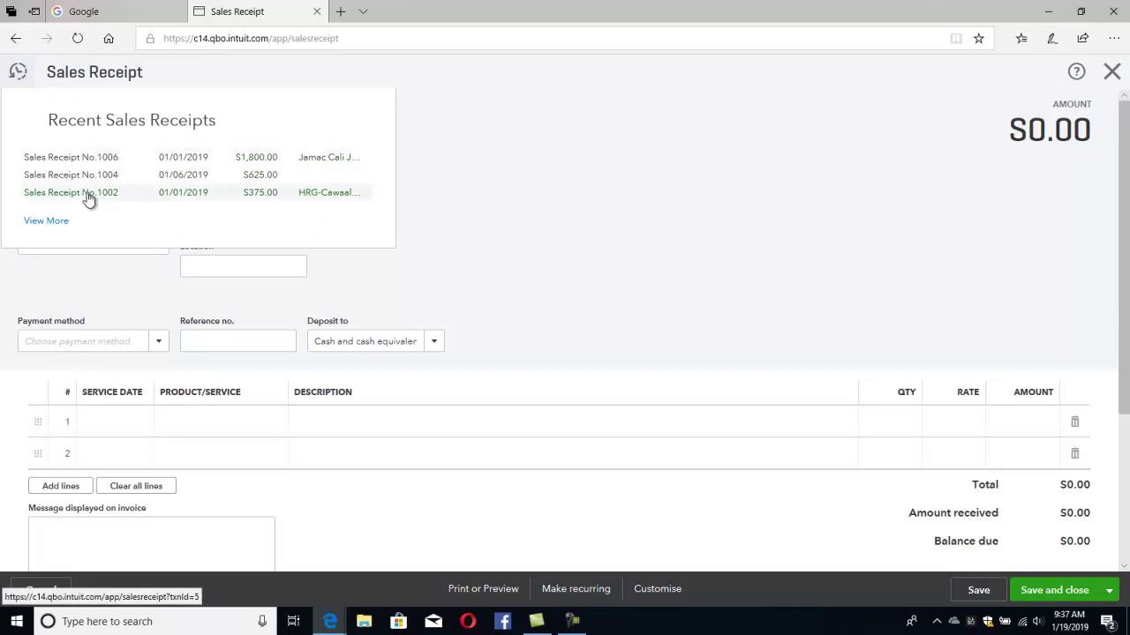
{"action": "left_click", "coordinate": [58, 222]}
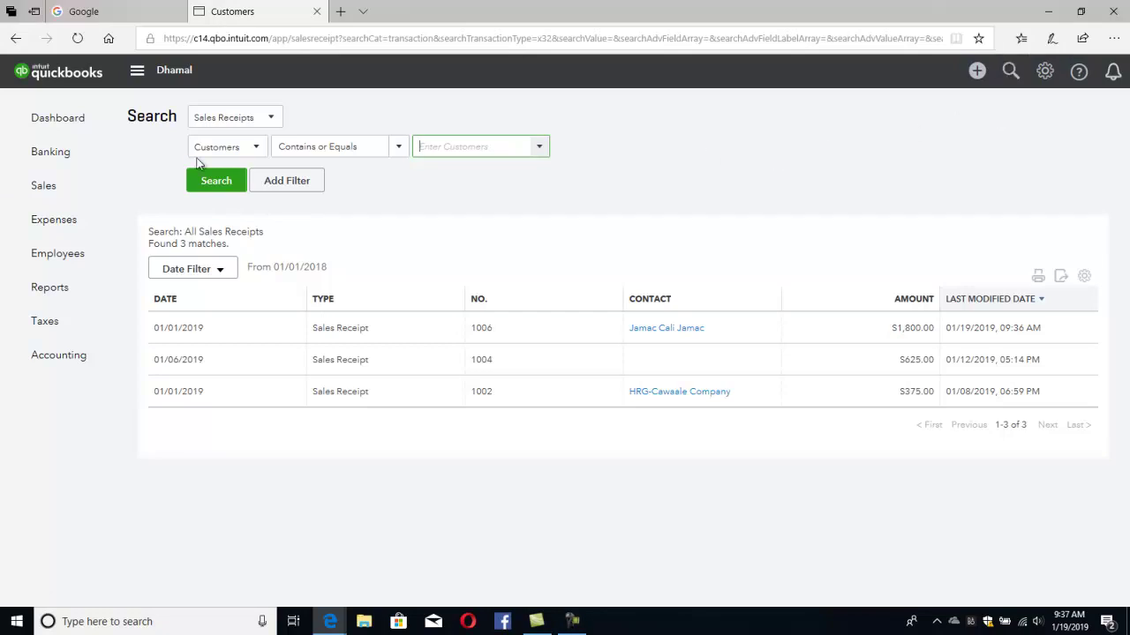
Step: Create a new invoice from the Customers list for the customer with the $-3,000.00 open balance
{"action": "mouse_move", "coordinate": [76, 200]}
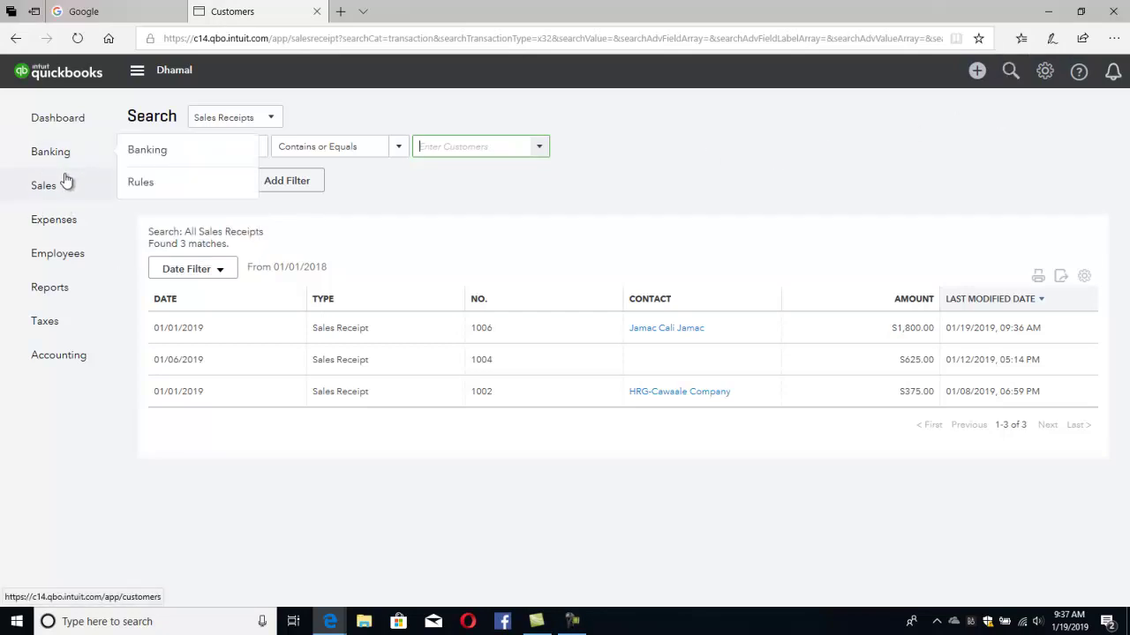
{"action": "left_click", "coordinate": [44, 187]}
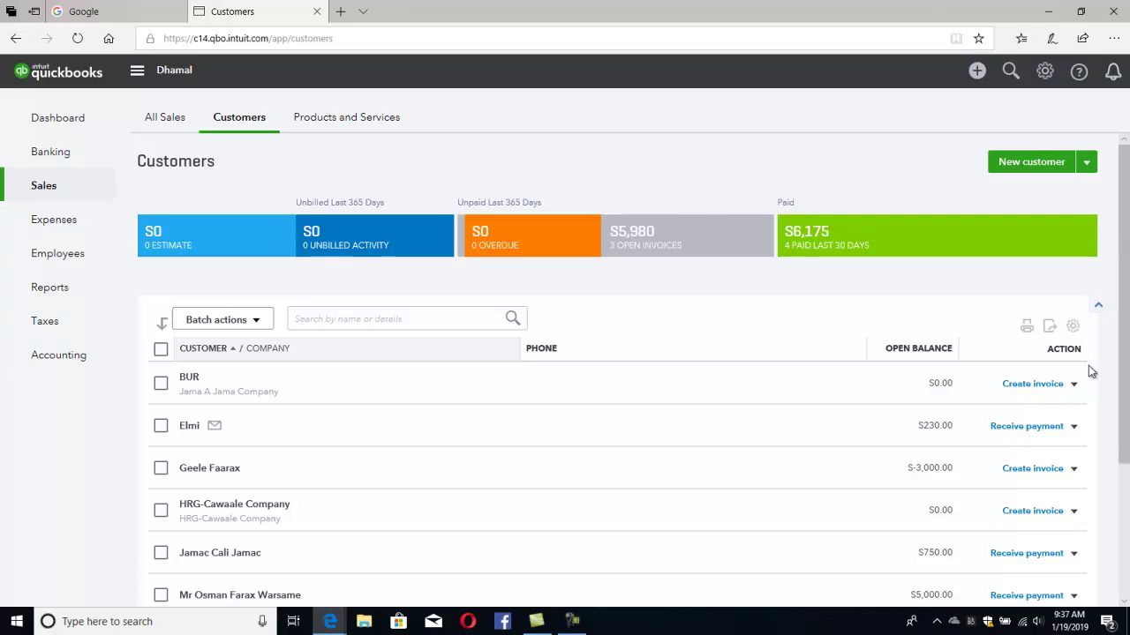
{"action": "left_click", "coordinate": [1074, 472]}
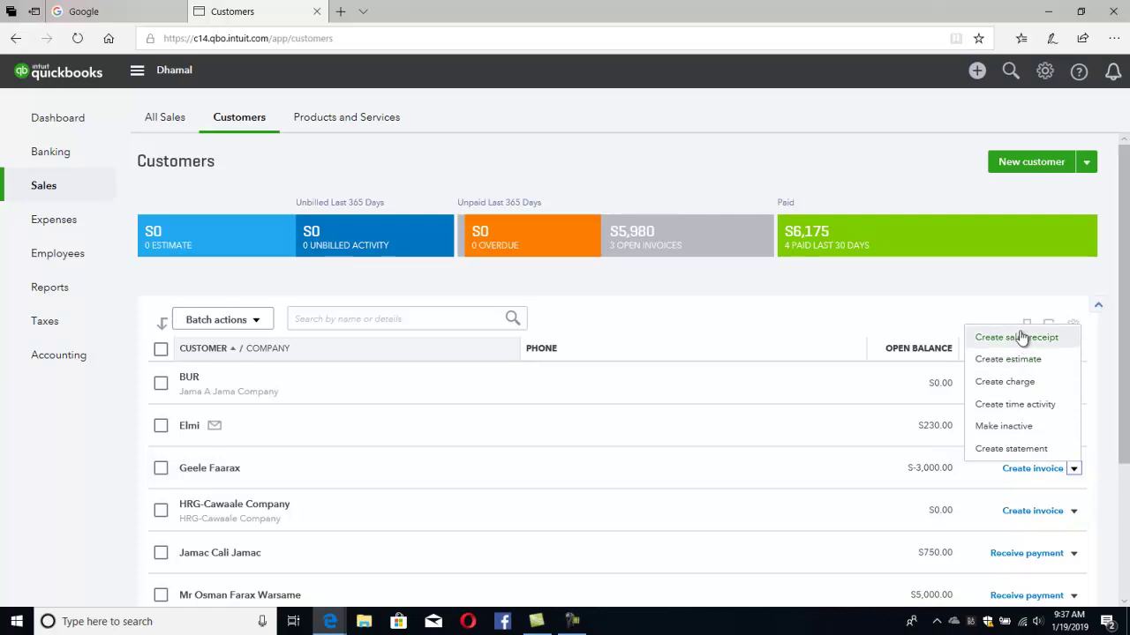
{"action": "left_click", "coordinate": [1033, 469]}
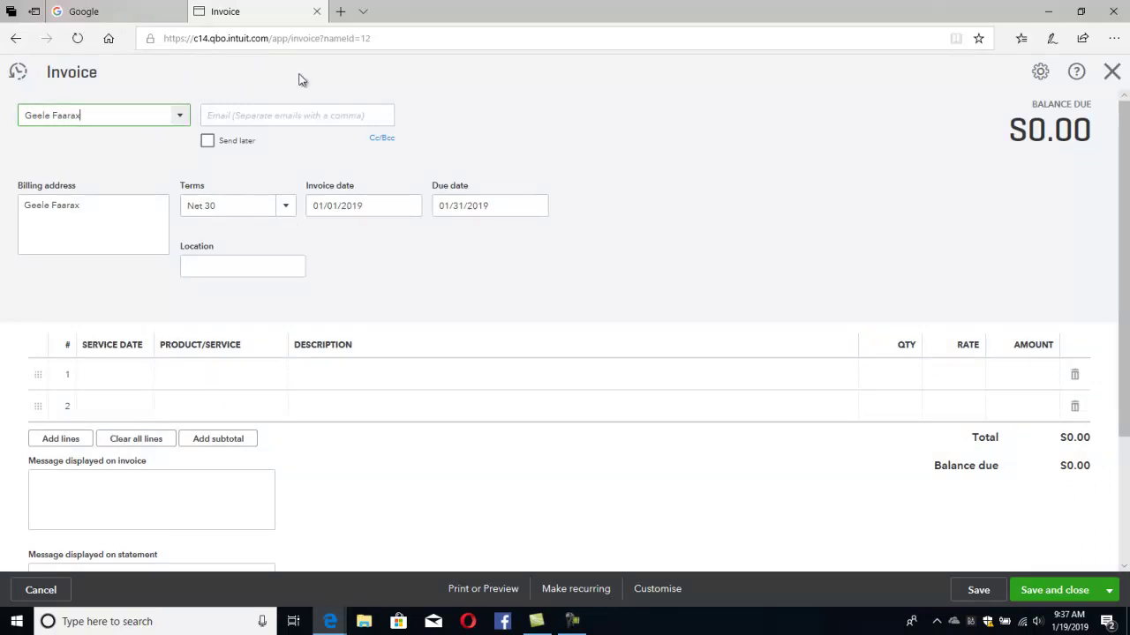
Step: Add Sugar as the first line item of the invoice with a quantity of 30
{"action": "left_click", "coordinate": [218, 377]}
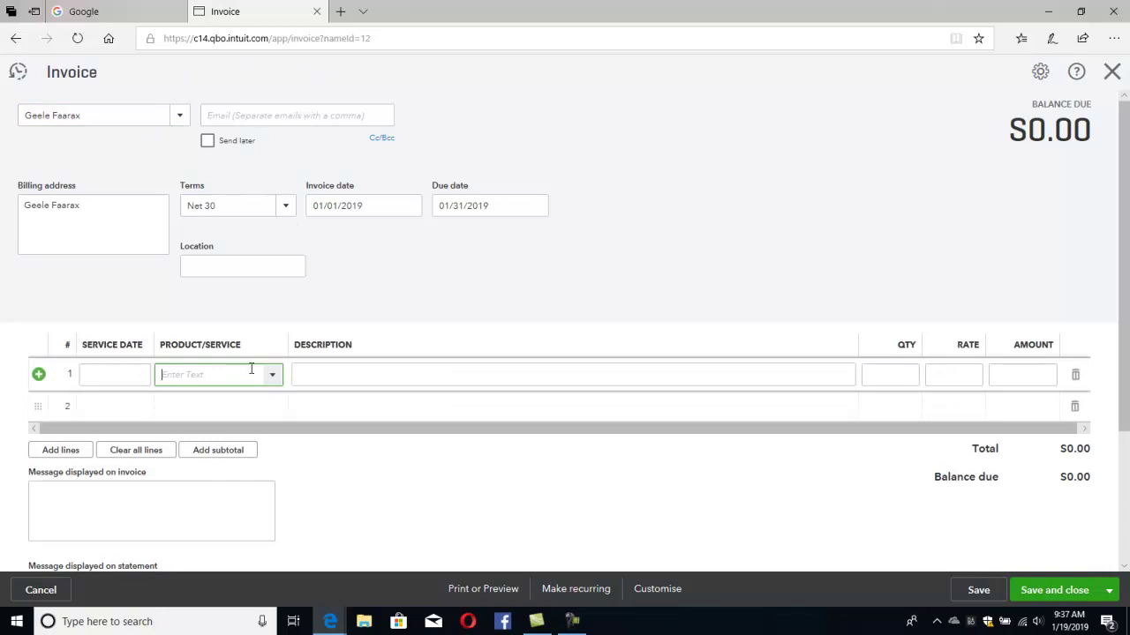
{"action": "left_click", "coordinate": [272, 377]}
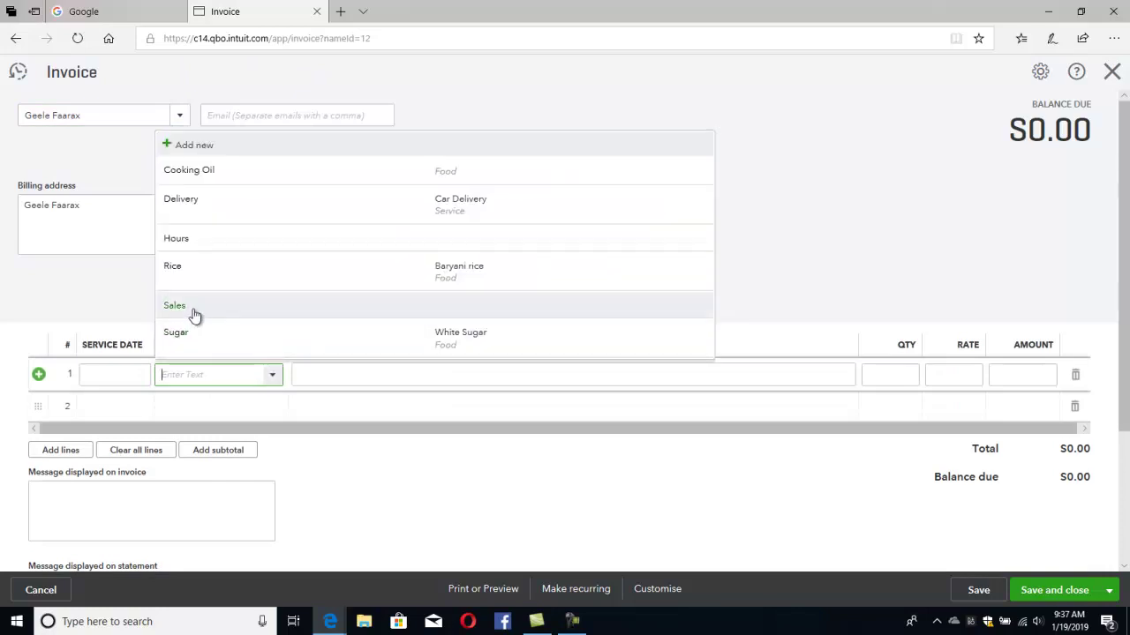
{"action": "left_click", "coordinate": [177, 338]}
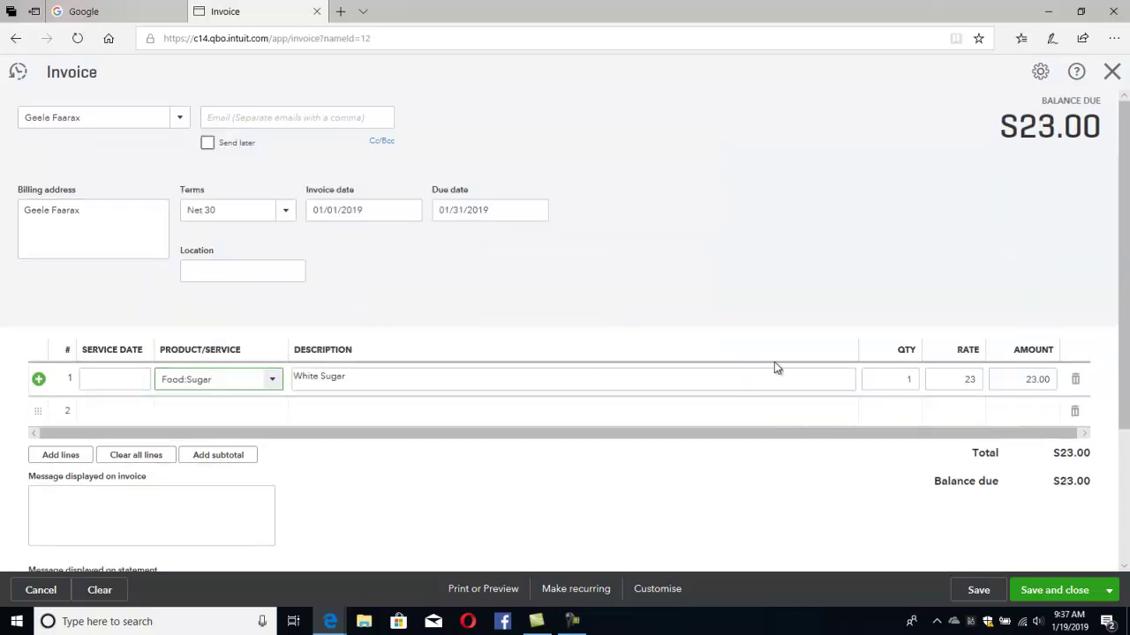
{"action": "left_click", "coordinate": [888, 380]}
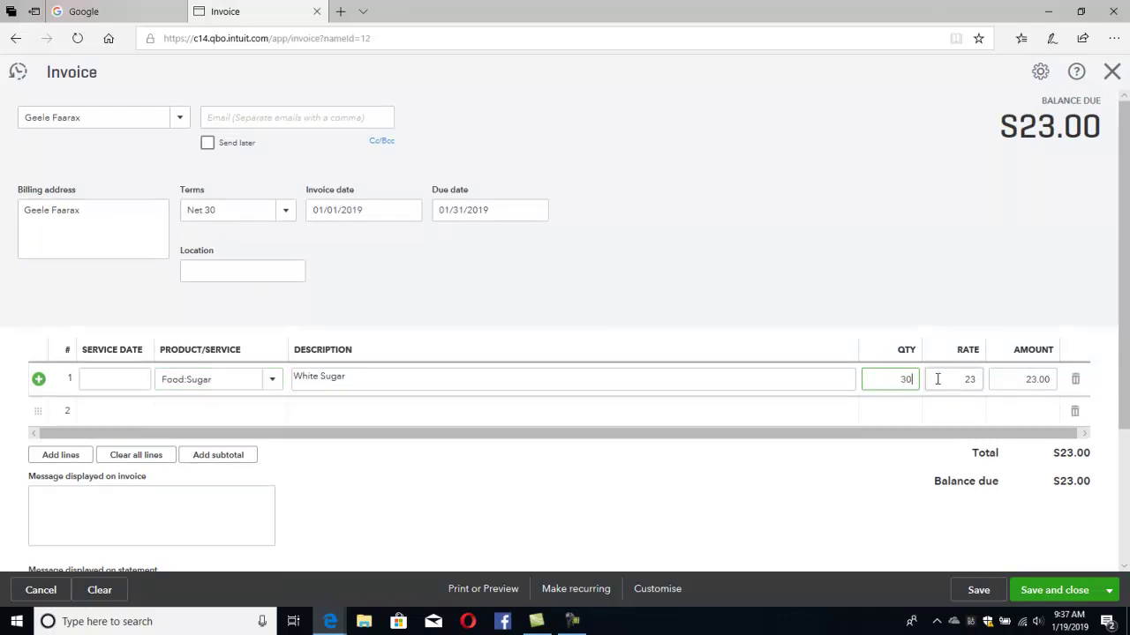
{"action": "left_click", "coordinate": [938, 379]}
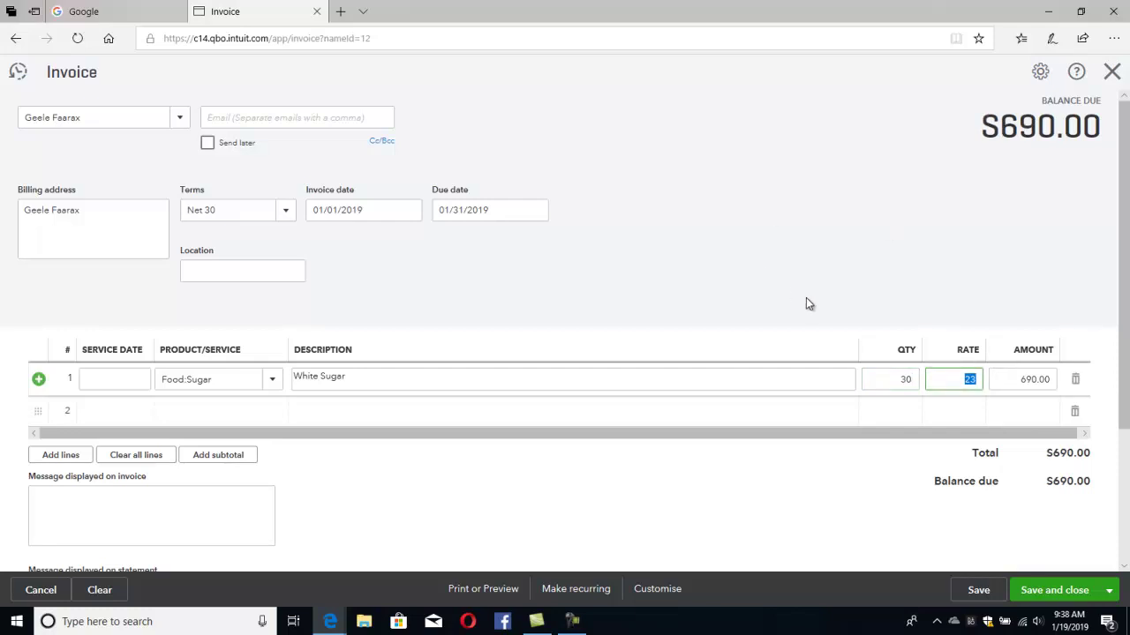
Step: Set the invoice's Sugar quantity to 50 and its date to 01/06/2019, and save and close it
{"action": "scroll", "coordinate": [806, 304], "scroll_direction": "down", "scroll_amount": 3}
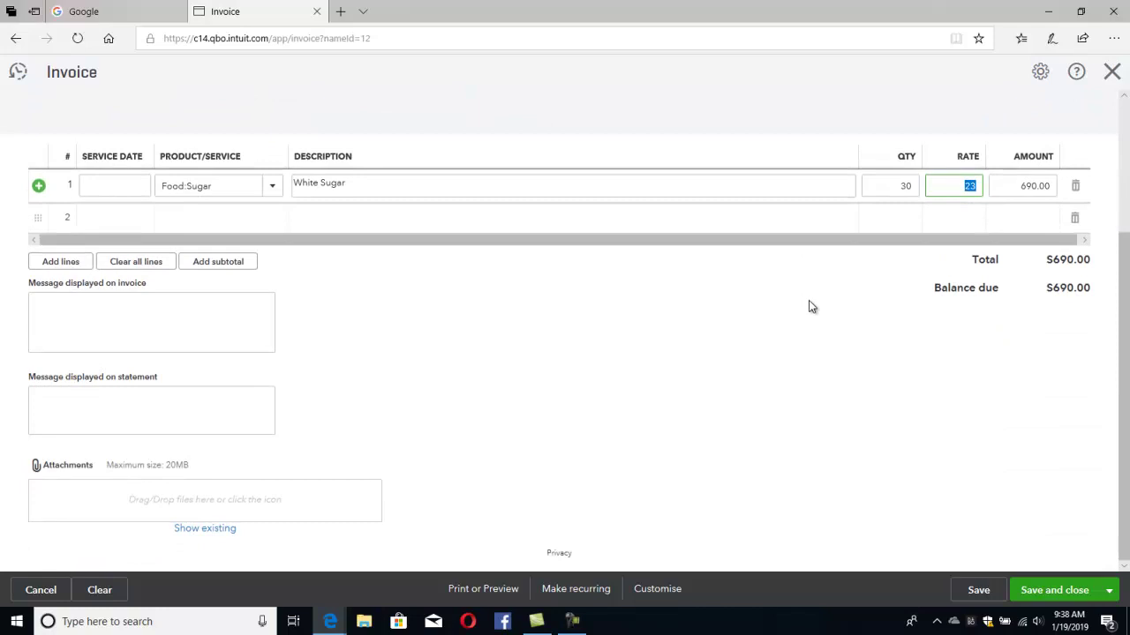
{"action": "scroll", "coordinate": [778, 309], "scroll_direction": "up", "scroll_amount": 3}
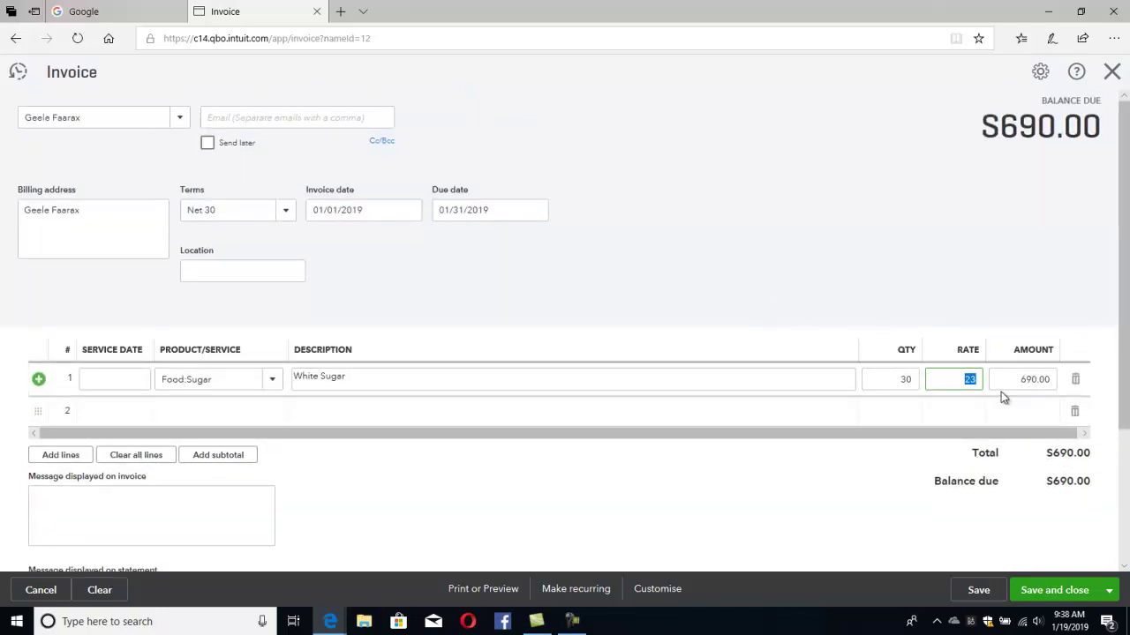
{"action": "left_click", "coordinate": [887, 378]}
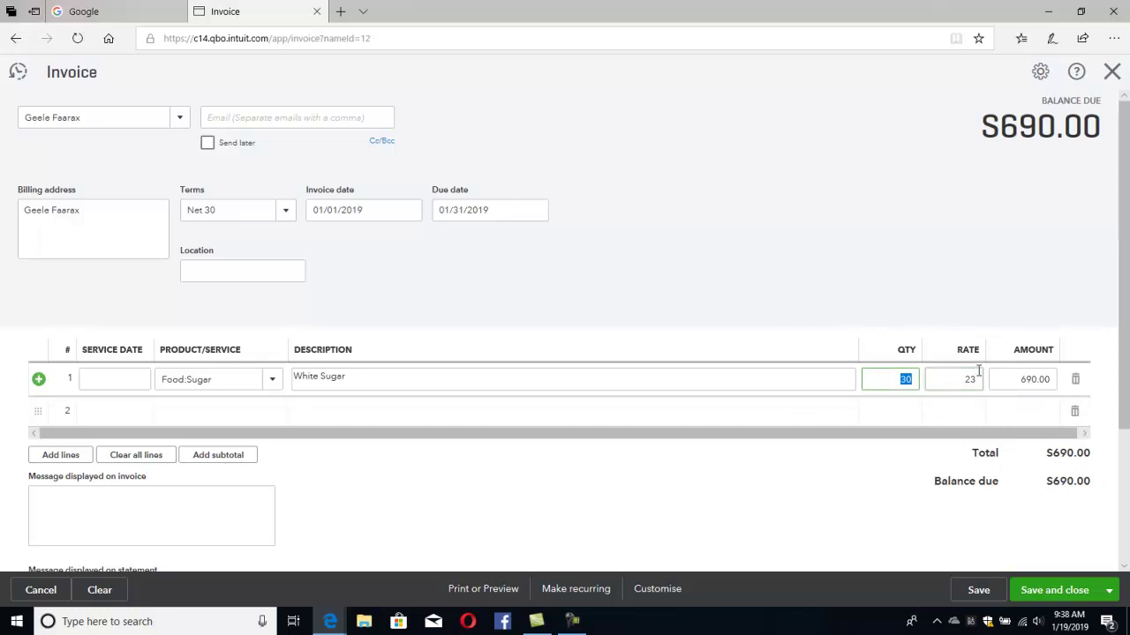
{"action": "left_click", "coordinate": [976, 378]}
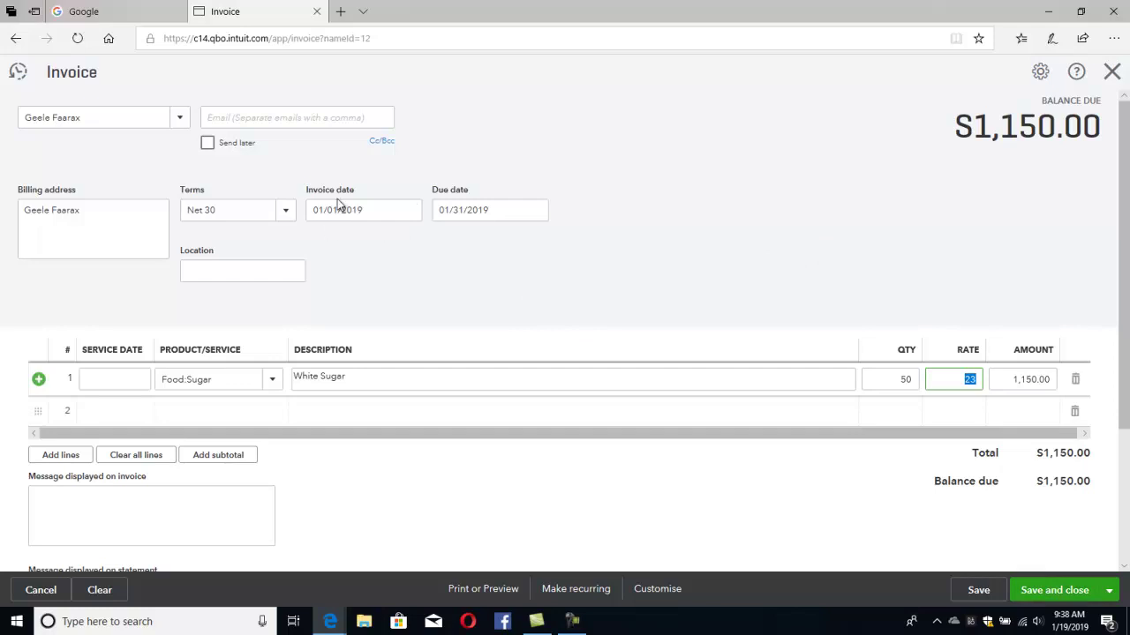
{"action": "left_click", "coordinate": [410, 211]}
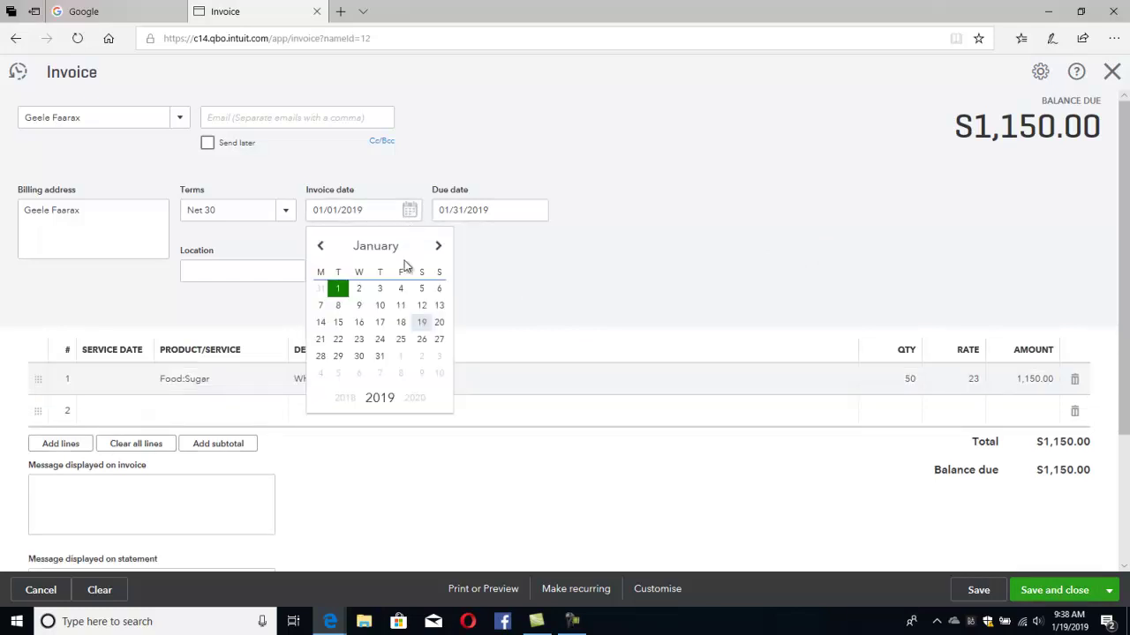
{"action": "left_click", "coordinate": [439, 290]}
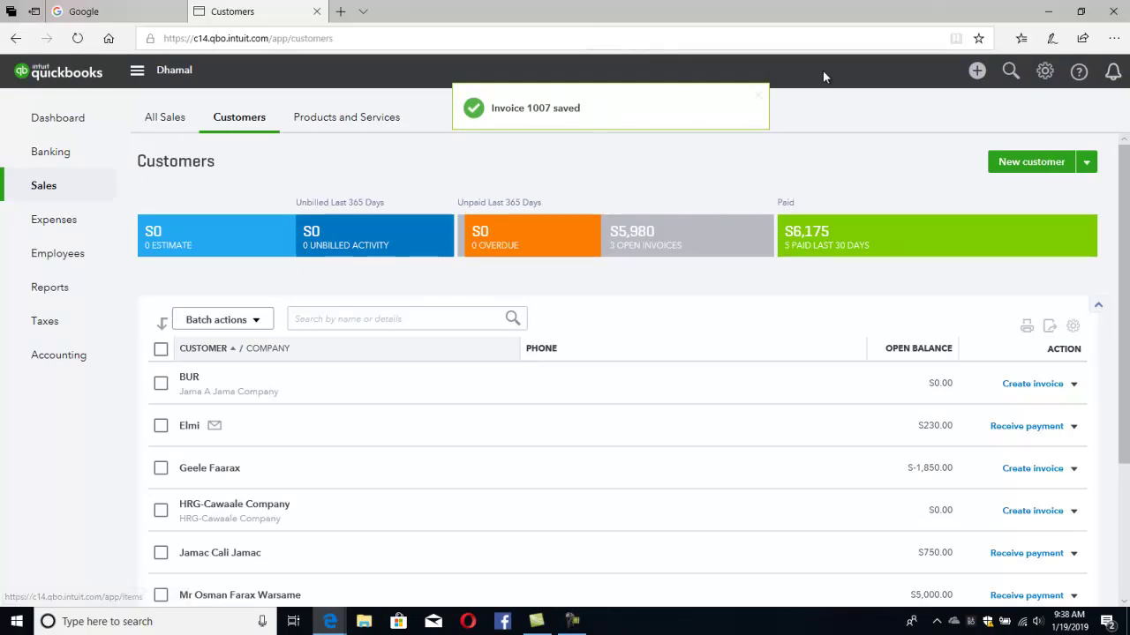
Step: Create a received payment for the customer with the $750.00 open balance and apply 700.00 to the outstanding invoice
{"action": "left_click", "coordinate": [977, 72]}
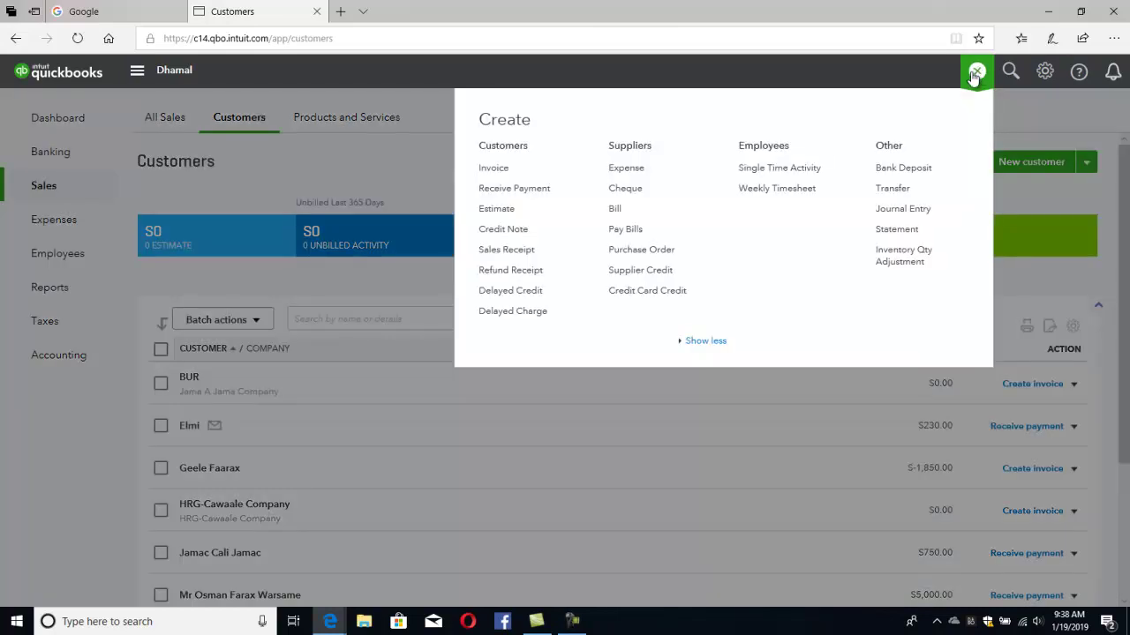
{"action": "left_click", "coordinate": [524, 189]}
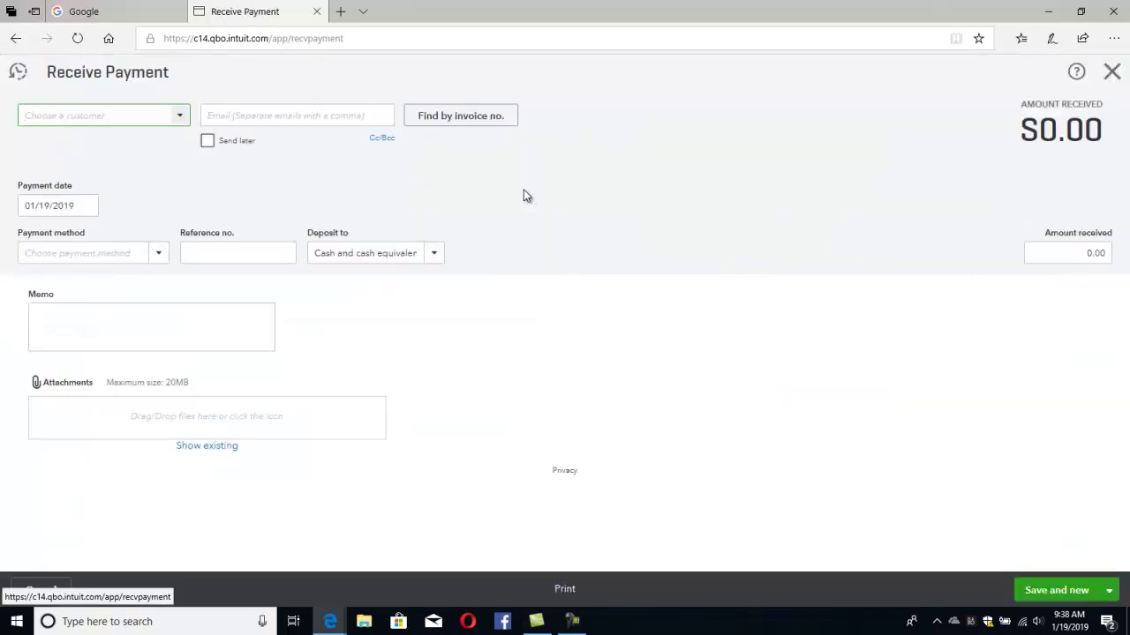
{"action": "left_click", "coordinate": [181, 116]}
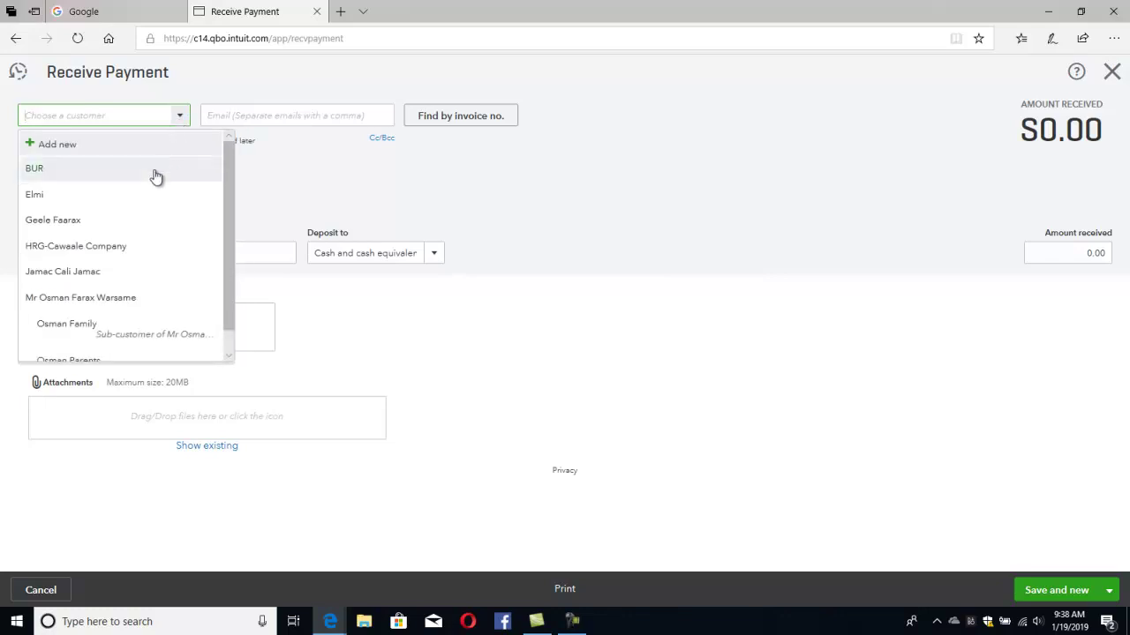
{"action": "left_click", "coordinate": [85, 275]}
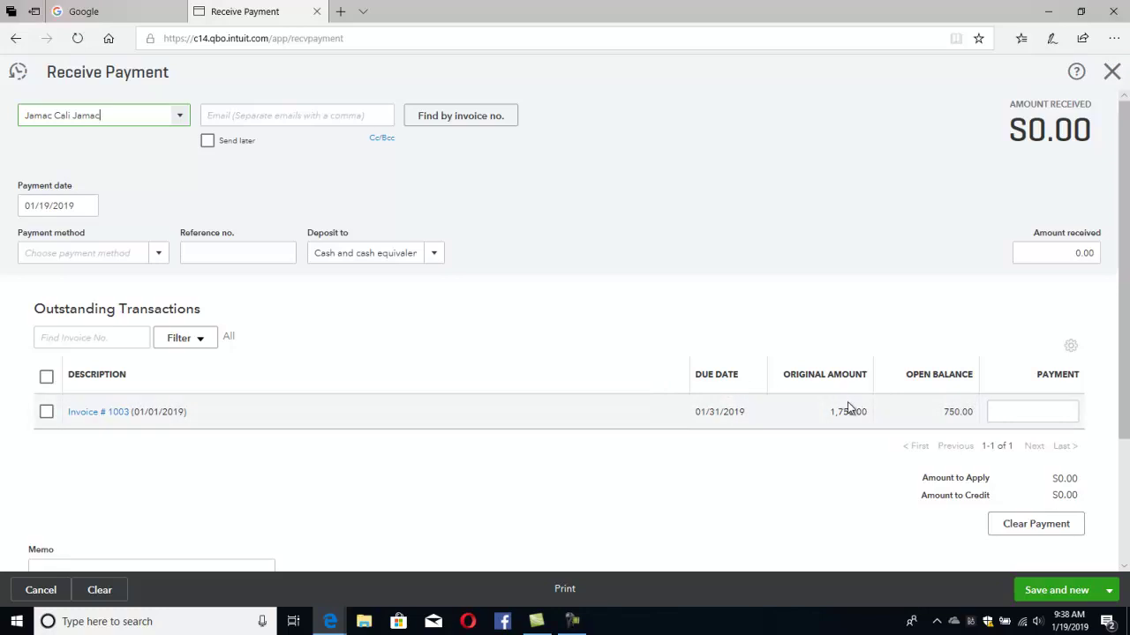
{"action": "left_click", "coordinate": [1021, 410]}
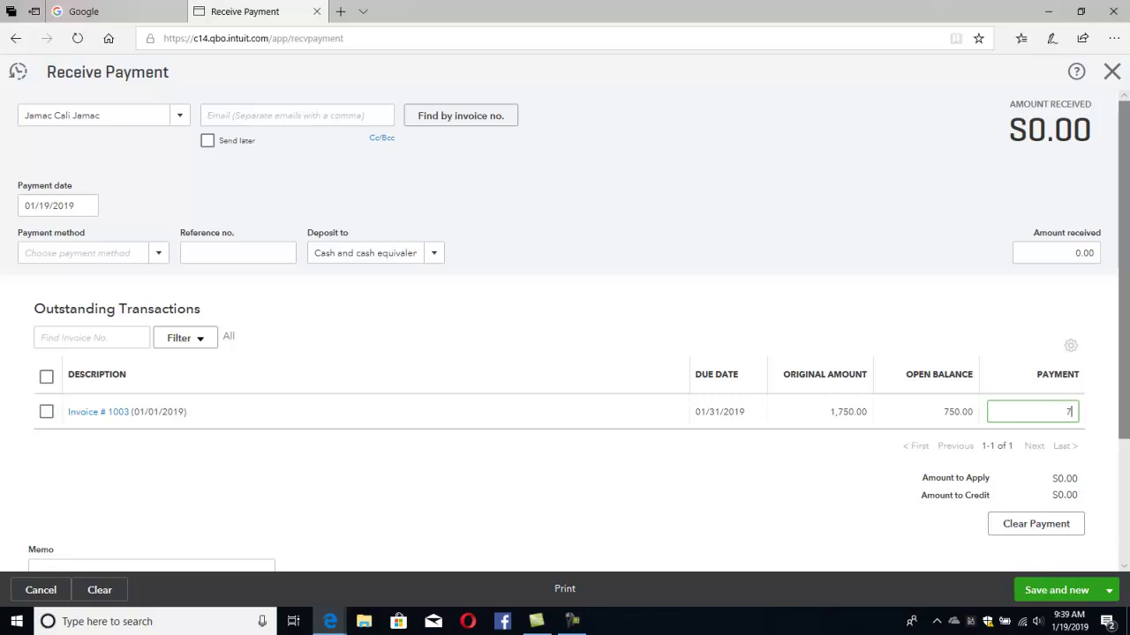
{"action": "type", "text": "700.00"}
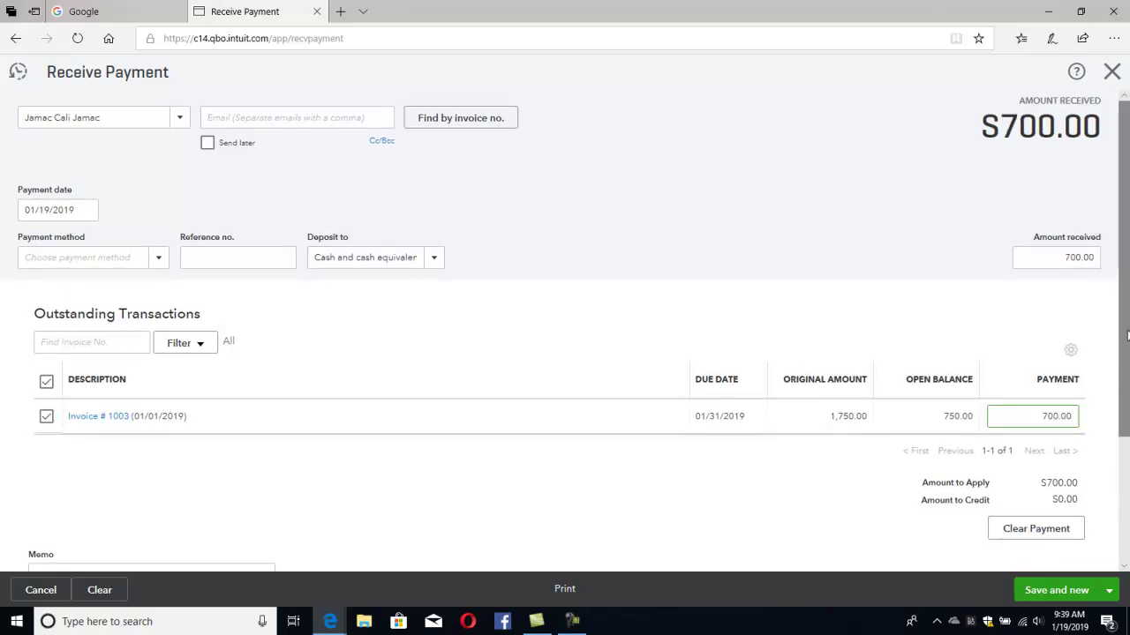
Step: Deposit the payment to Cash on hand with reference number 33333, save it, and close the payment form
{"action": "left_click", "coordinate": [436, 257]}
{"action": "left_click", "coordinate": [368, 348]}
{"action": "left_click", "coordinate": [266, 255]}
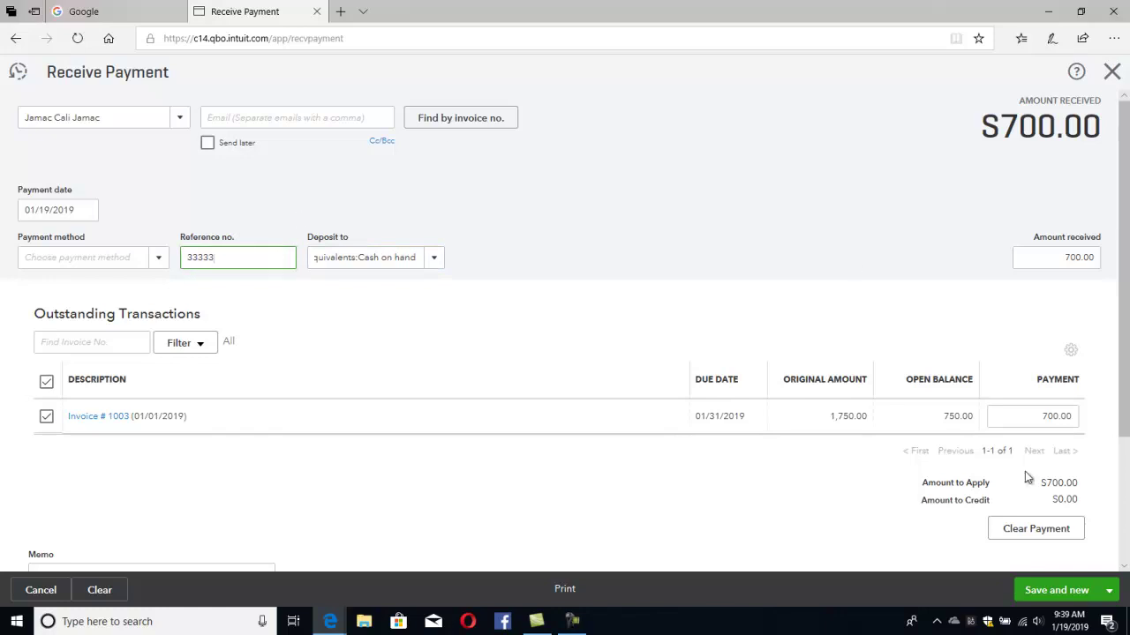
{"action": "left_click", "coordinate": [1052, 590]}
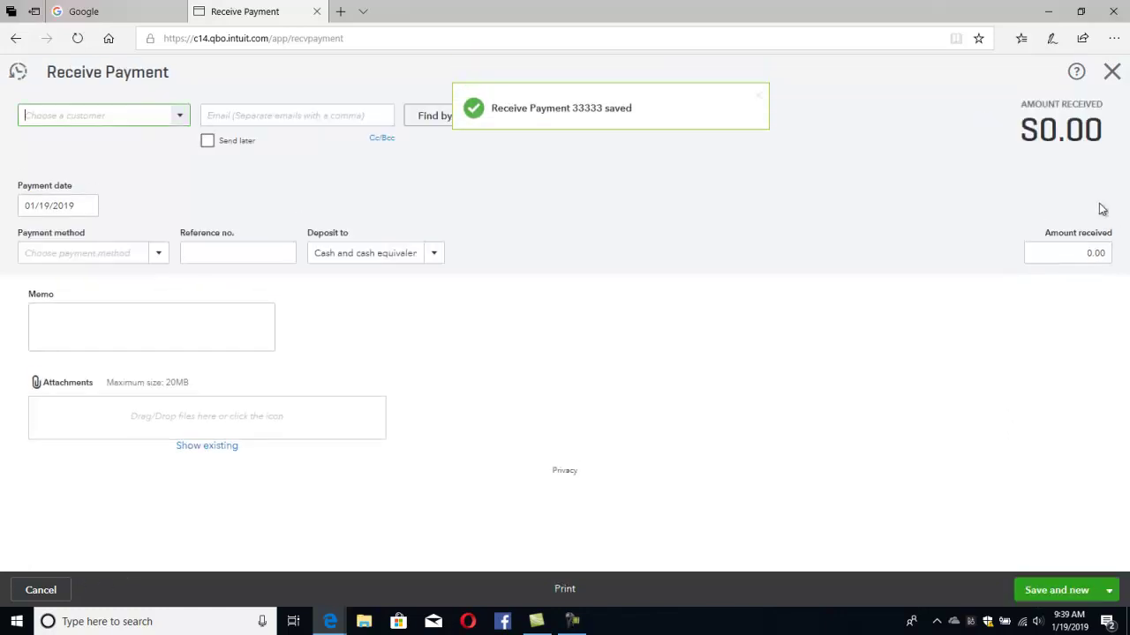
{"action": "left_click", "coordinate": [1112, 73]}
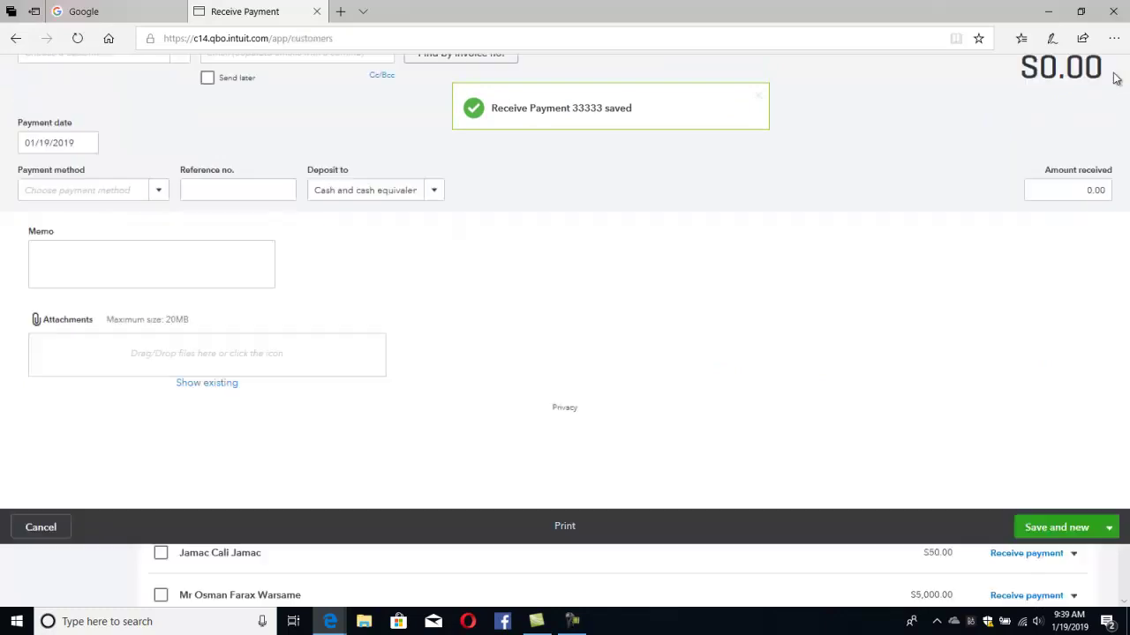
Step: Look at the Chart of Accounts, and open the Balance Sheet report to examine the asset balances
{"action": "left_click", "coordinate": [45, 356]}
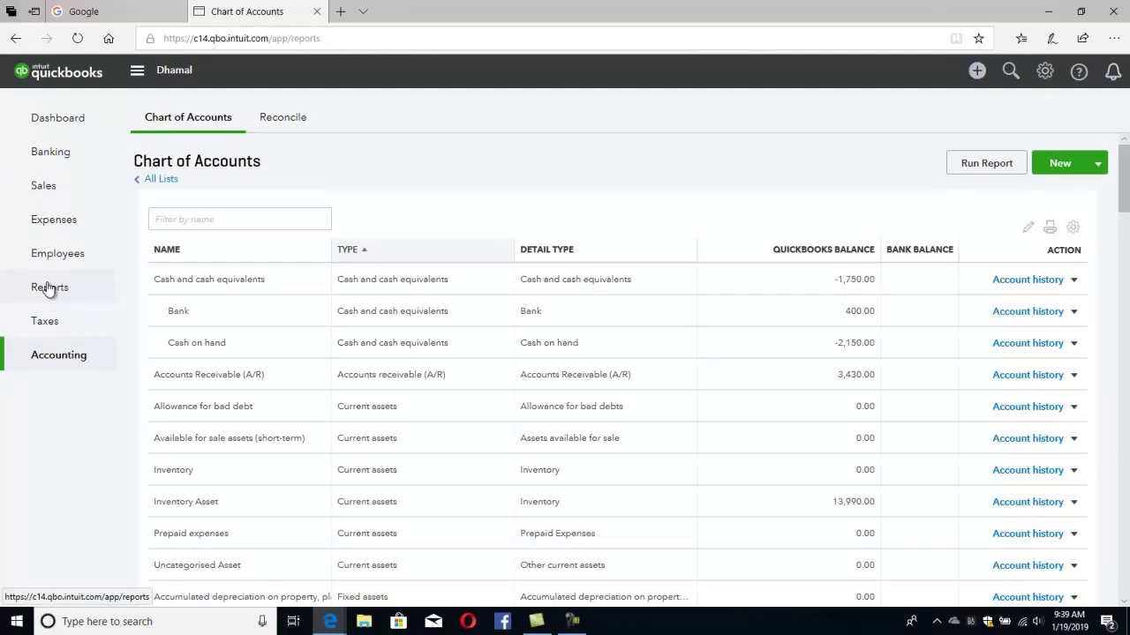
{"action": "left_click", "coordinate": [117, 283]}
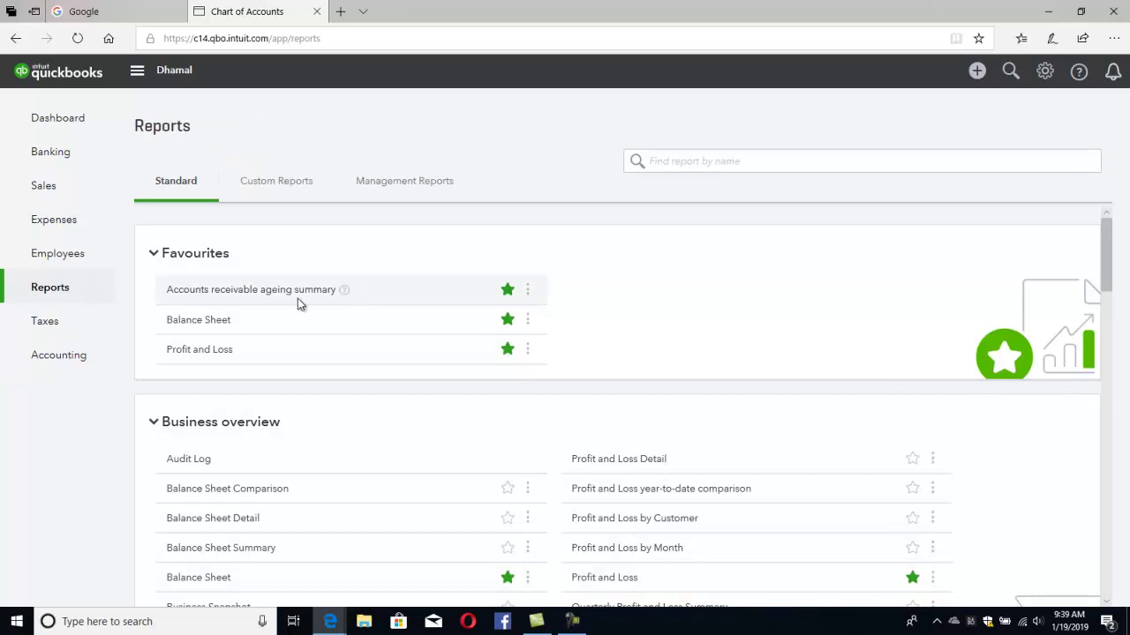
{"action": "left_click", "coordinate": [202, 327]}
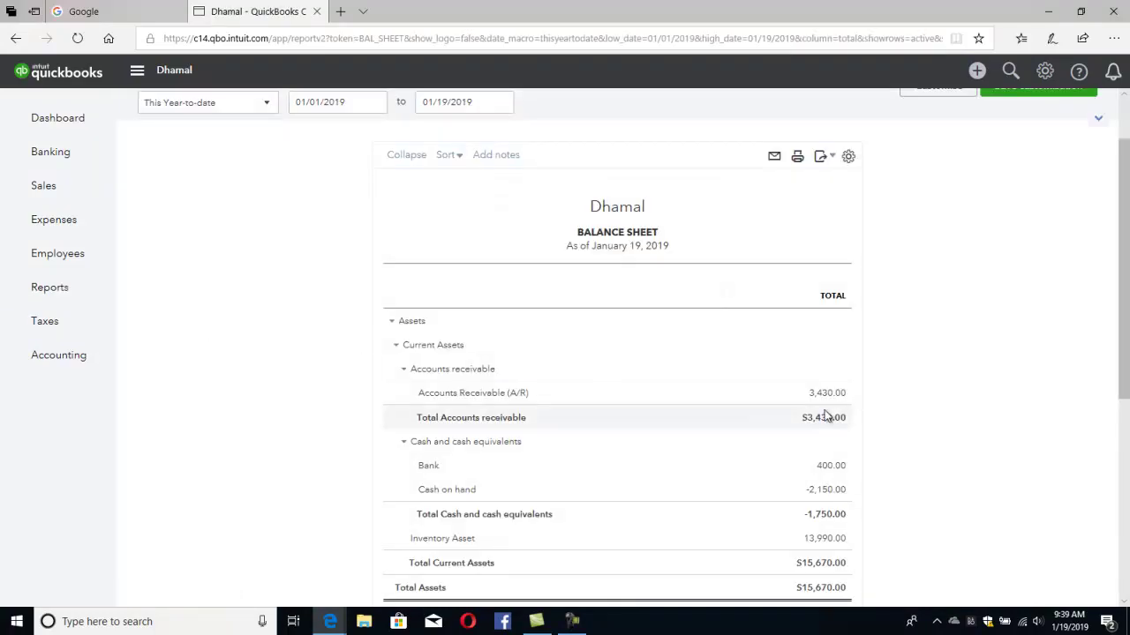
{"action": "scroll", "coordinate": [852, 415], "scroll_direction": "down", "scroll_amount": 2}
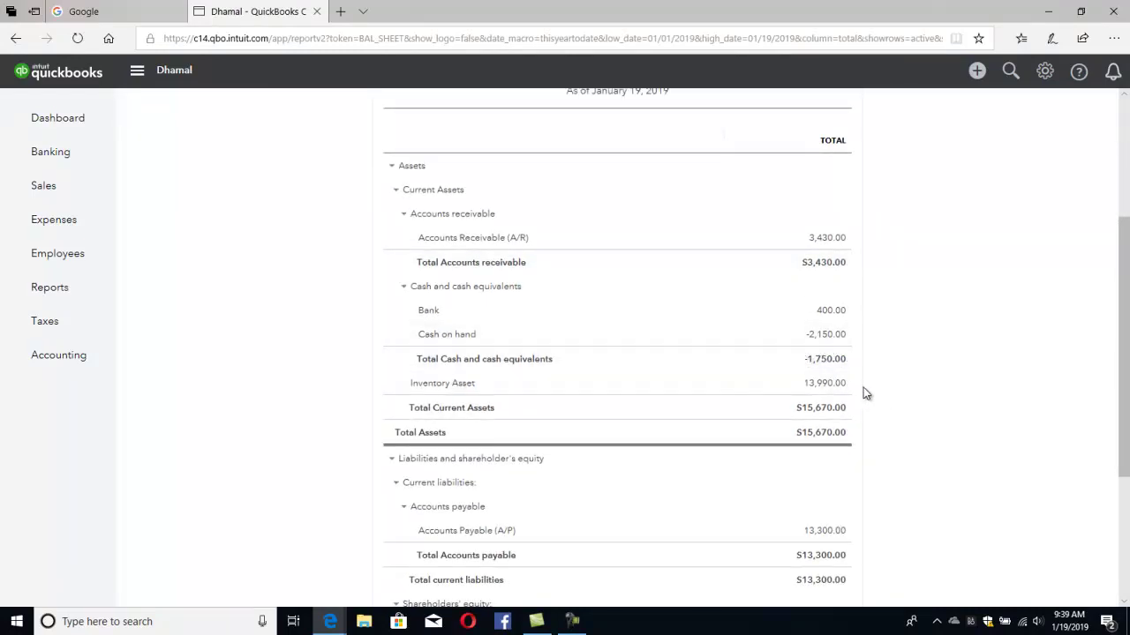
Step: Open the transaction report behind the Cash on hand amount and review its entries
{"action": "left_click", "coordinate": [832, 337]}
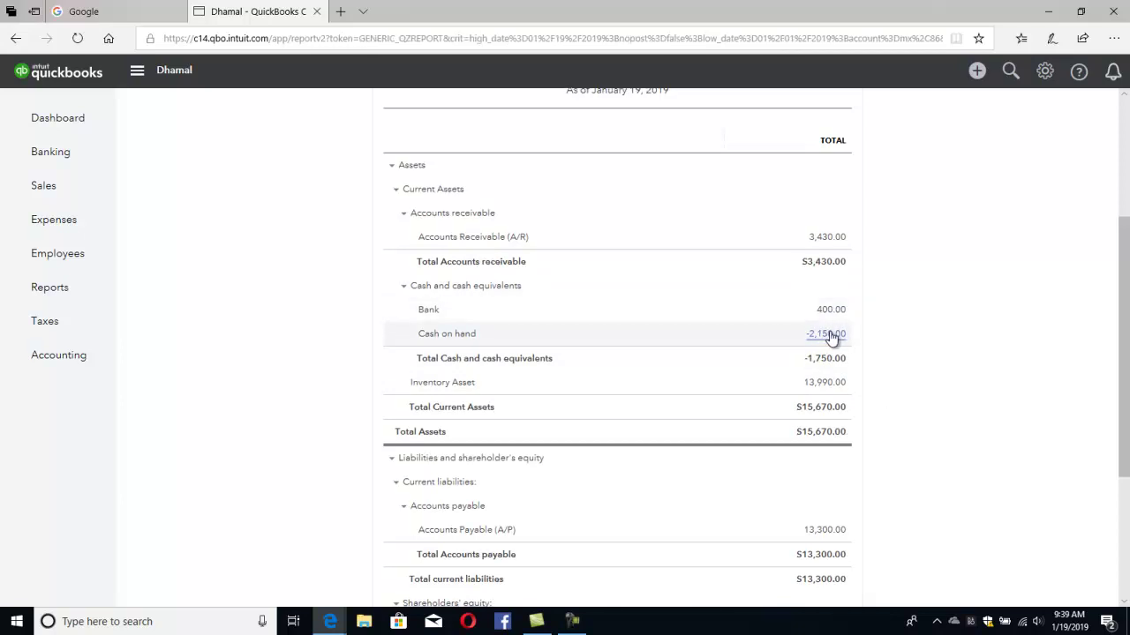
{"action": "scroll", "coordinate": [832, 337], "scroll_direction": "down", "scroll_amount": 3}
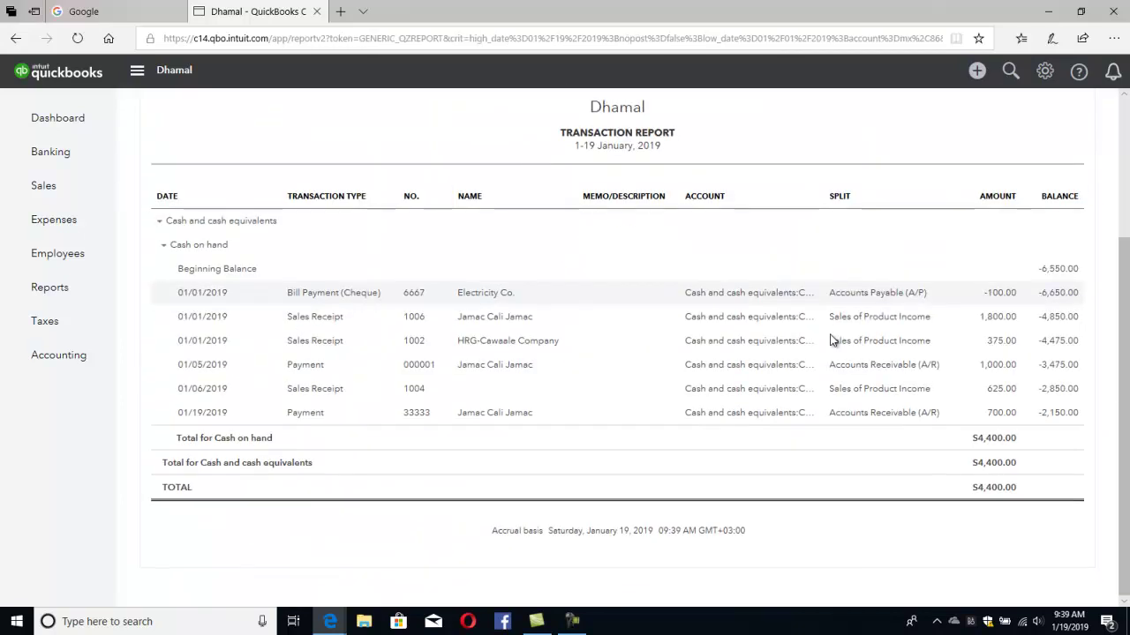
{"action": "scroll", "coordinate": [689, 334], "scroll_direction": "up", "scroll_amount": 3}
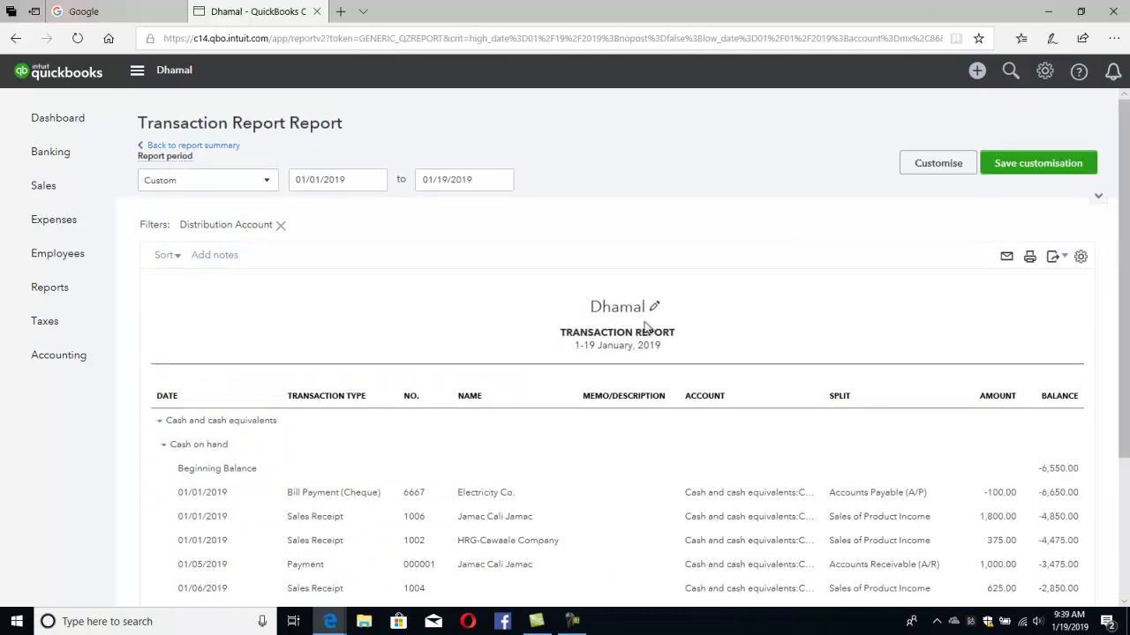
Step: Create a new bank deposit into the Cash on hand account dated 01/06/2019
{"action": "left_click", "coordinate": [977, 71]}
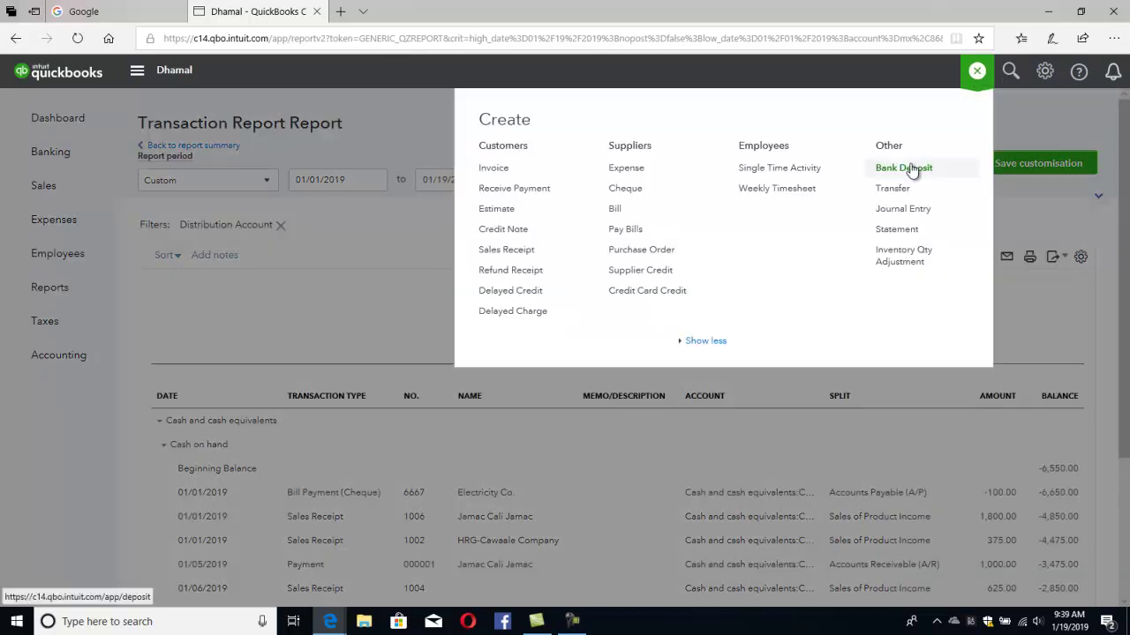
{"action": "left_click", "coordinate": [912, 240]}
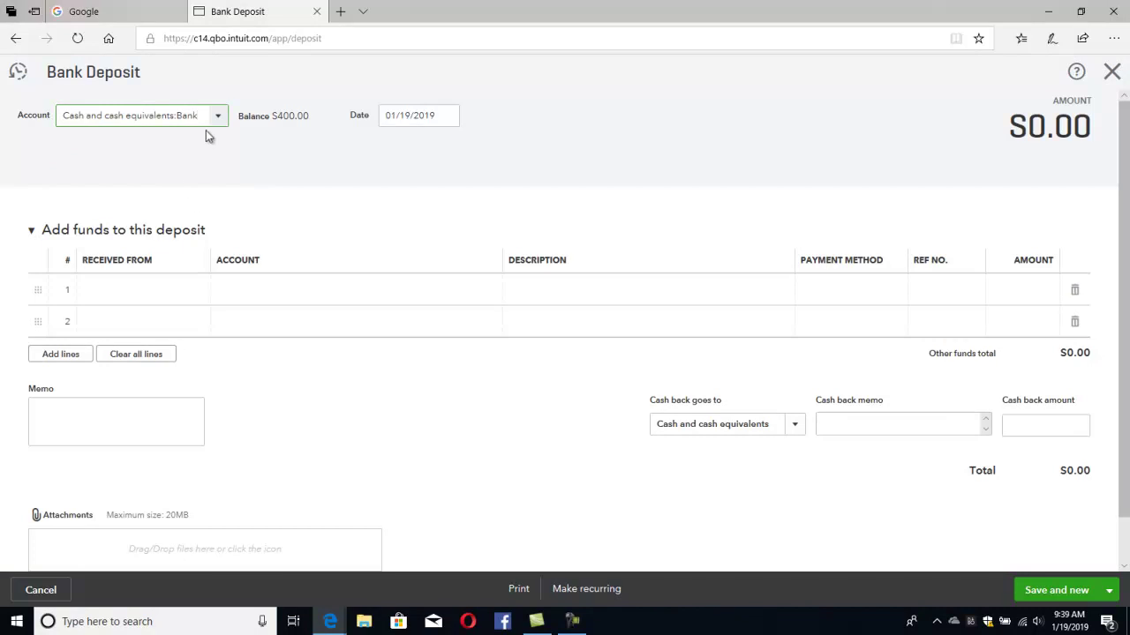
{"action": "left_click", "coordinate": [220, 116]}
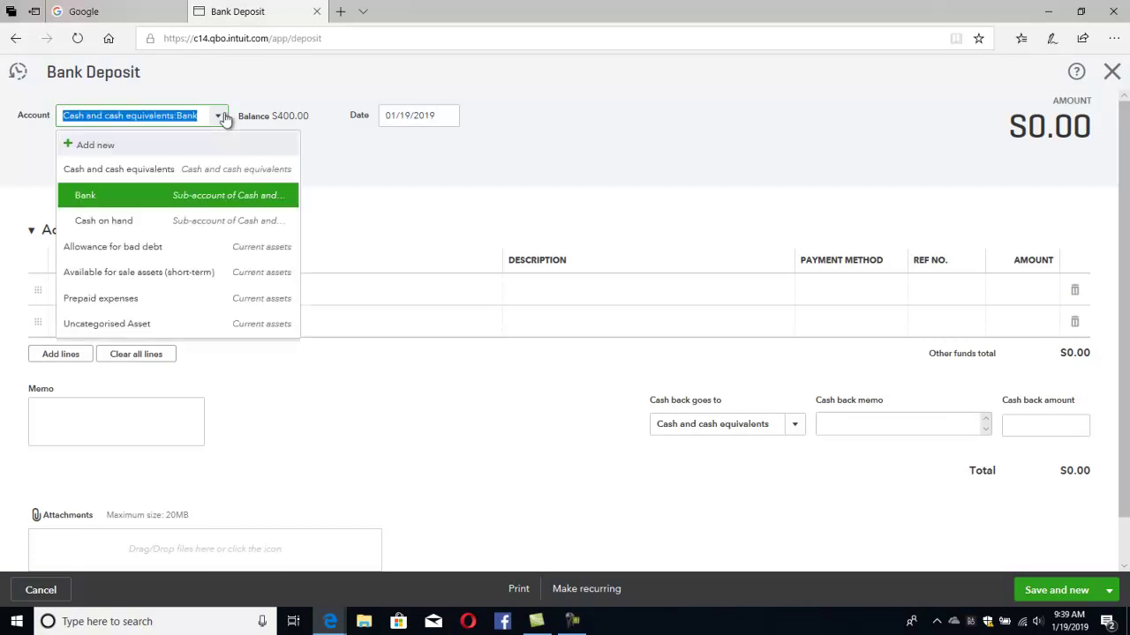
{"action": "left_click", "coordinate": [113, 219]}
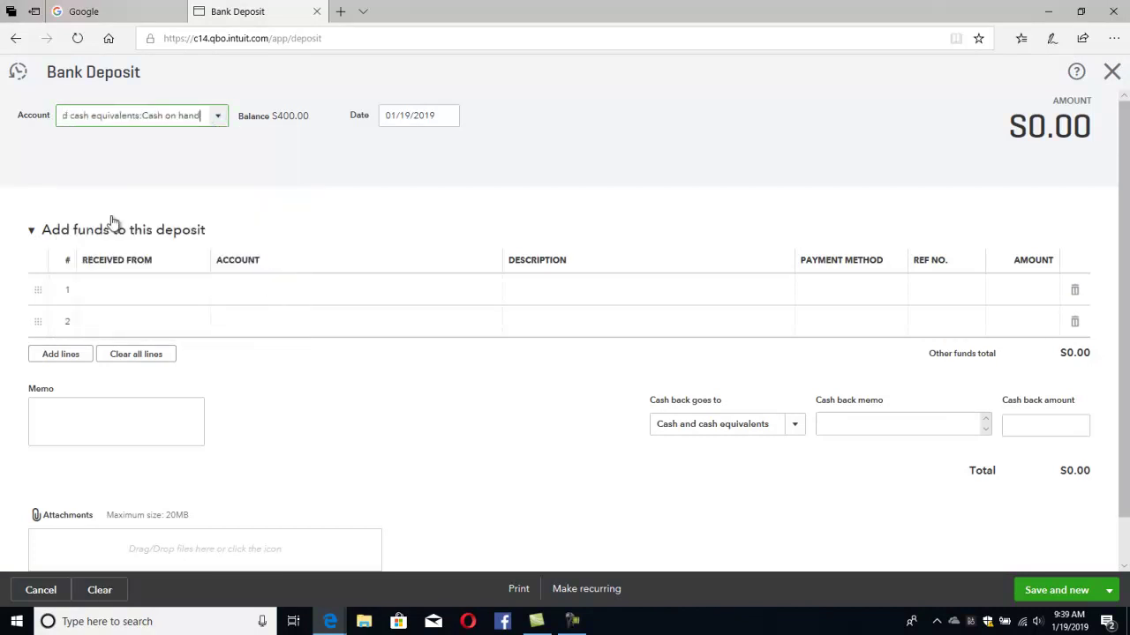
{"action": "left_click", "coordinate": [458, 119]}
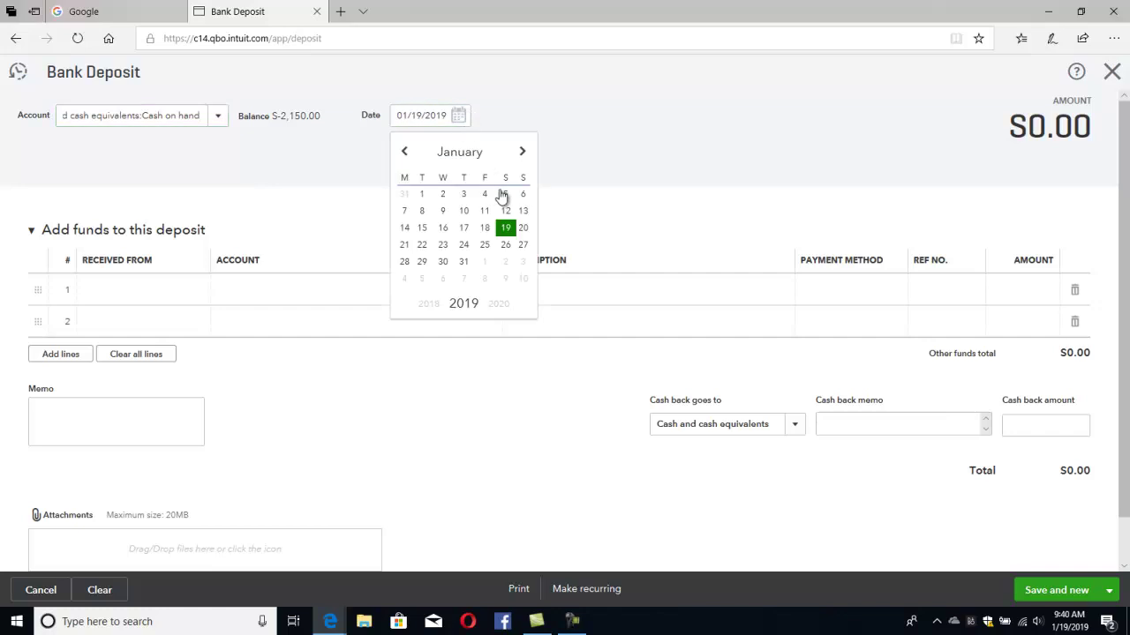
{"action": "left_click", "coordinate": [523, 195]}
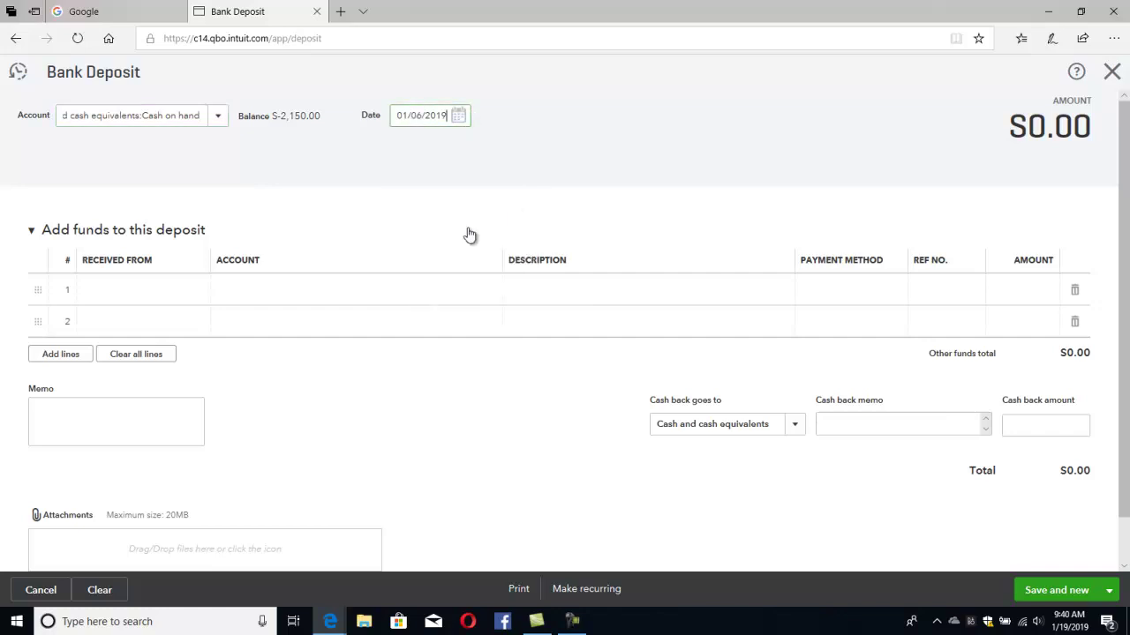
Step: Look through the available payers and the start of the account list for the first deposit line
{"action": "left_click", "coordinate": [200, 292]}
{"action": "left_click", "coordinate": [202, 292]}
{"action": "scroll", "coordinate": [220, 385], "scroll_direction": "down", "scroll_amount": 2}
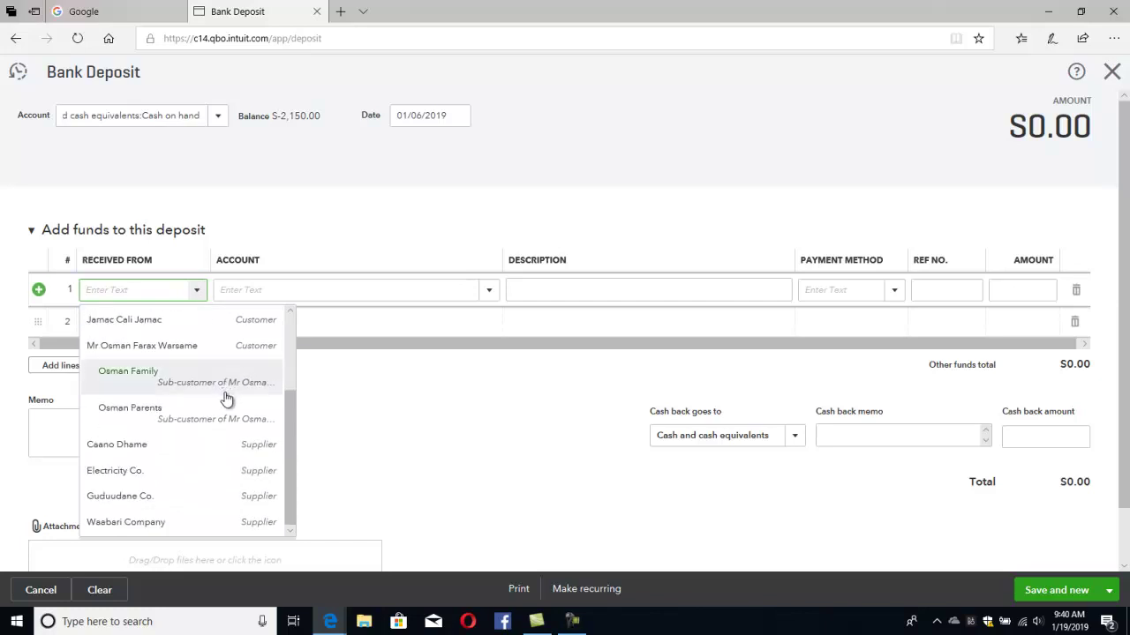
{"action": "scroll", "coordinate": [227, 432], "scroll_direction": "up", "scroll_amount": 3}
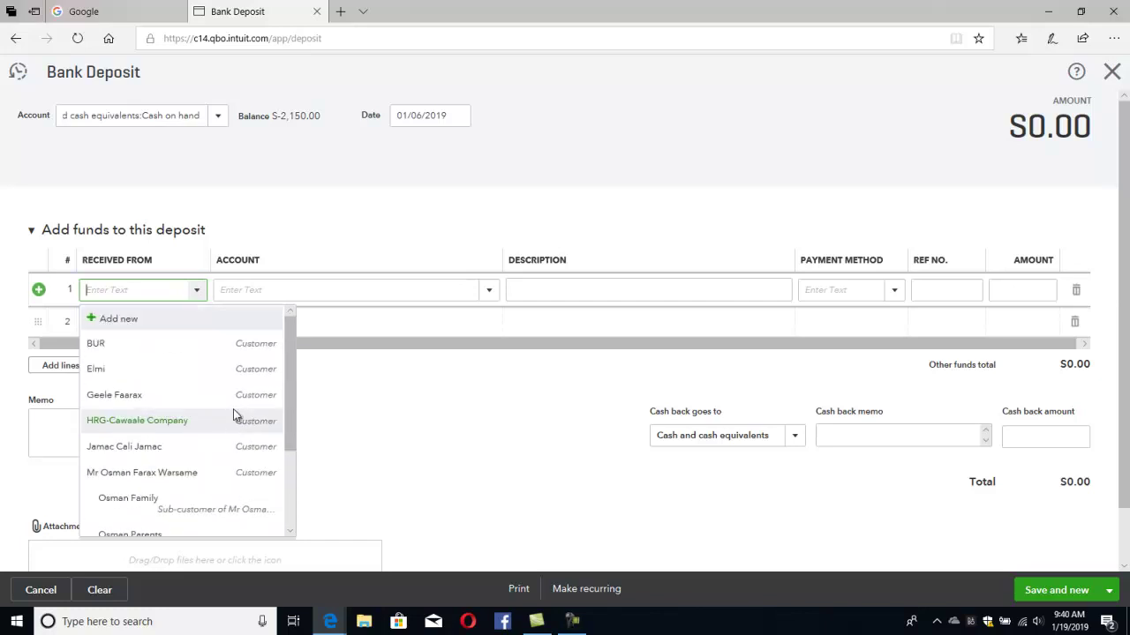
{"action": "scroll", "coordinate": [242, 353], "scroll_direction": "down", "scroll_amount": 3}
{"action": "left_click", "coordinate": [384, 289]}
{"action": "left_click", "coordinate": [489, 291]}
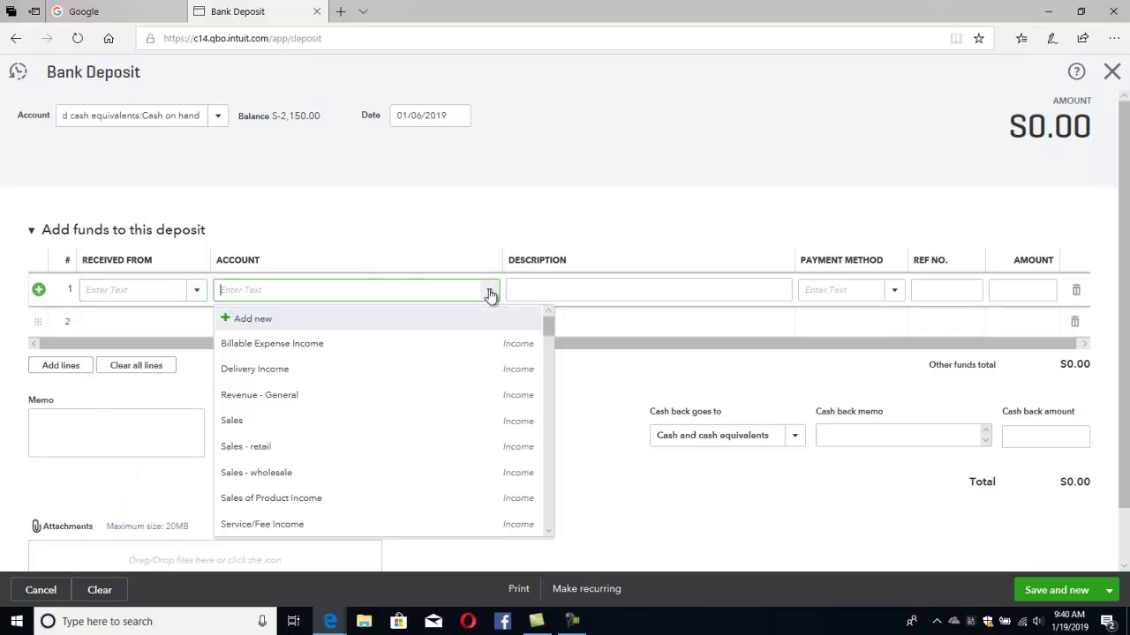
{"action": "left_click", "coordinate": [196, 290]}
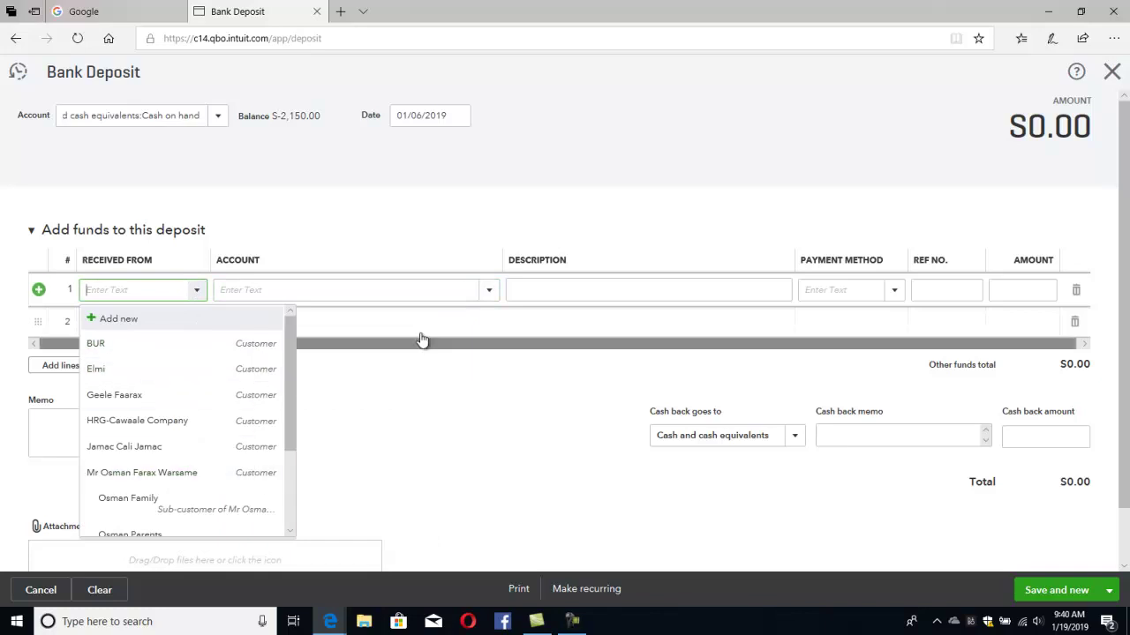
Step: Set the first deposit line's account to Share capital
{"action": "left_click", "coordinate": [488, 291]}
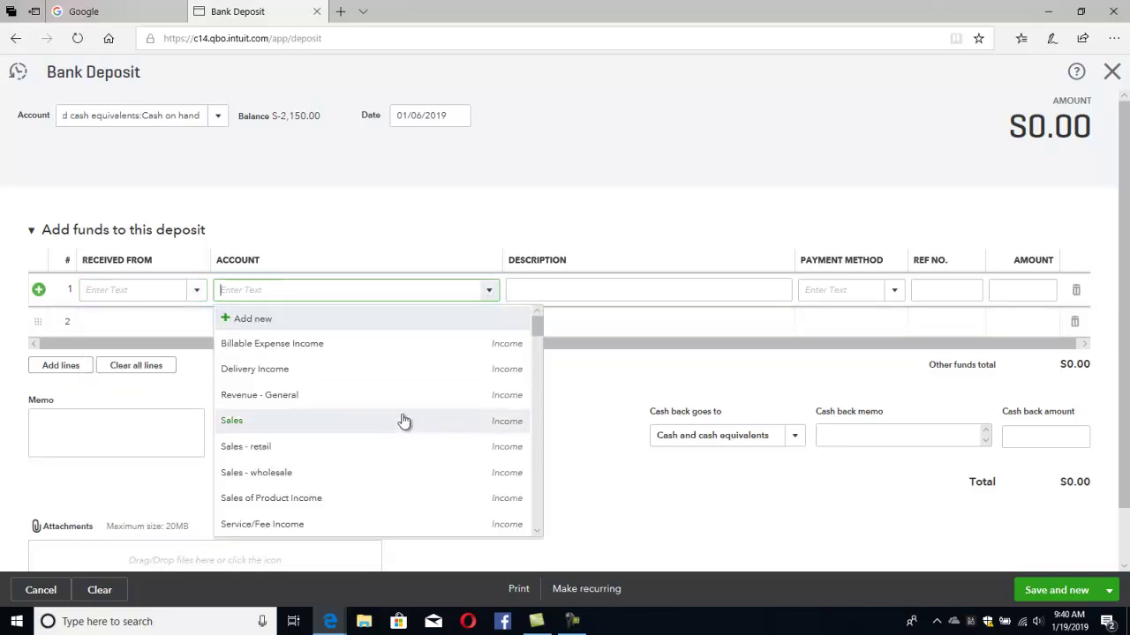
{"action": "scroll", "coordinate": [403, 422], "scroll_direction": "down", "scroll_amount": 3}
{"action": "scroll", "coordinate": [407, 408], "scroll_direction": "up", "scroll_amount": 3}
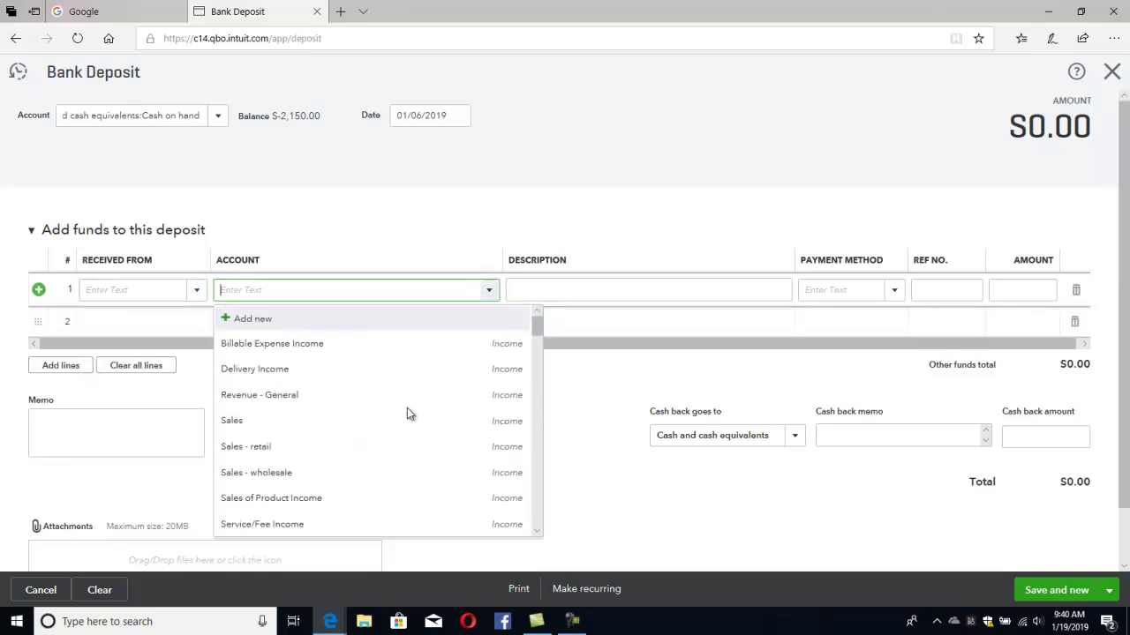
{"action": "scroll", "coordinate": [408, 413], "scroll_direction": "down", "scroll_amount": 3}
{"action": "scroll", "coordinate": [408, 413], "scroll_direction": "down", "scroll_amount": 6}
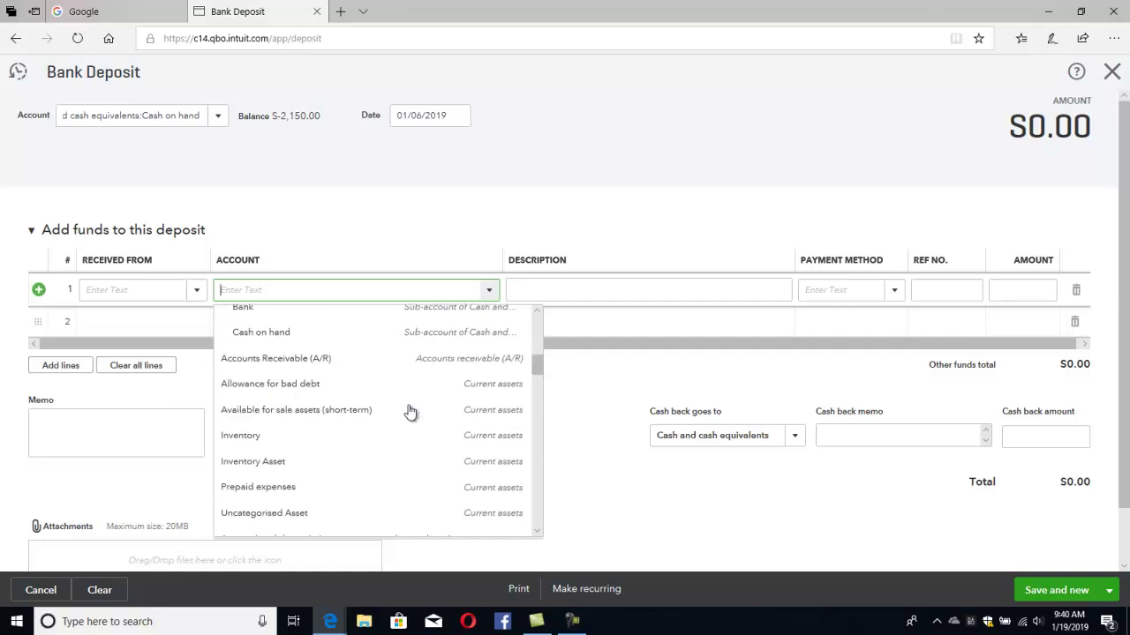
{"action": "scroll", "coordinate": [408, 413], "scroll_direction": "down", "scroll_amount": 5}
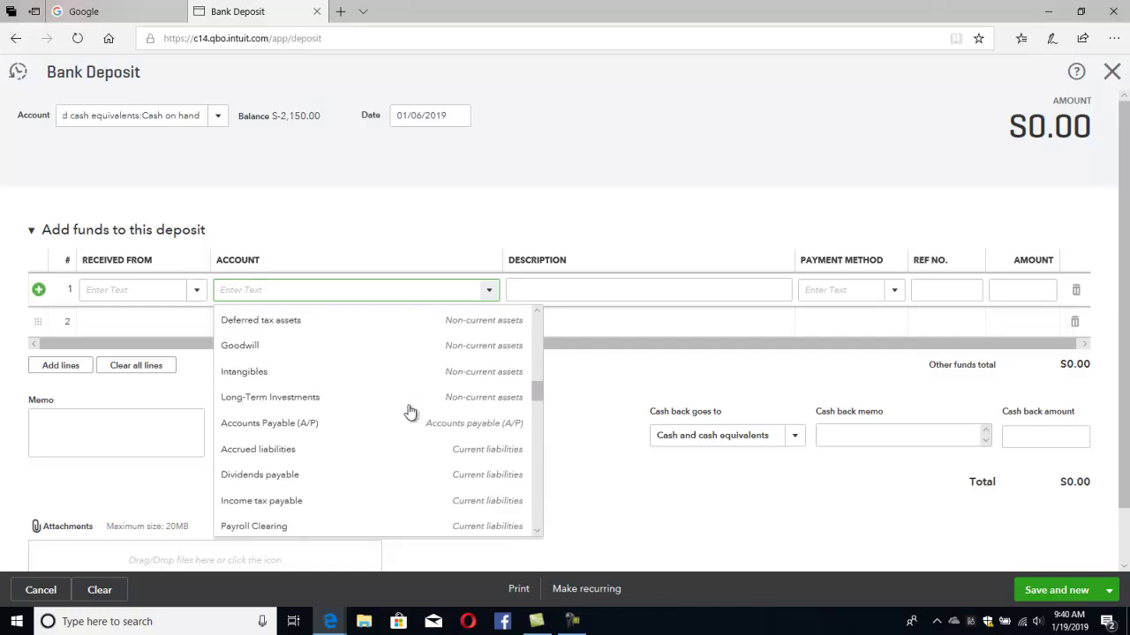
{"action": "scroll", "coordinate": [409, 413], "scroll_direction": "down", "scroll_amount": 5}
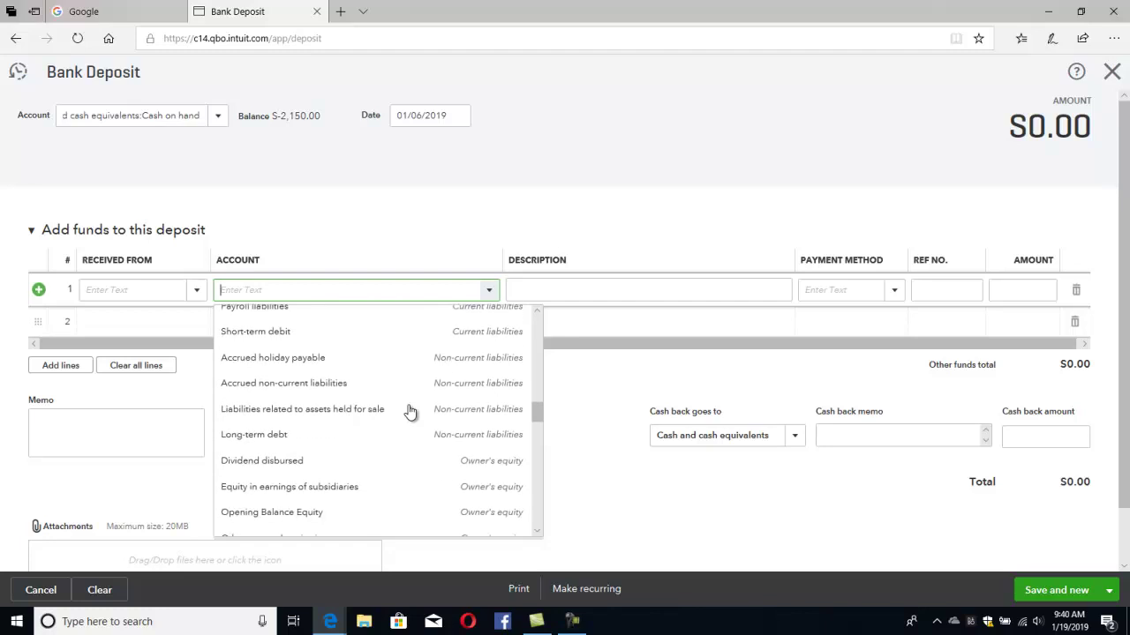
{"action": "scroll", "coordinate": [410, 413], "scroll_direction": "down", "scroll_amount": 5}
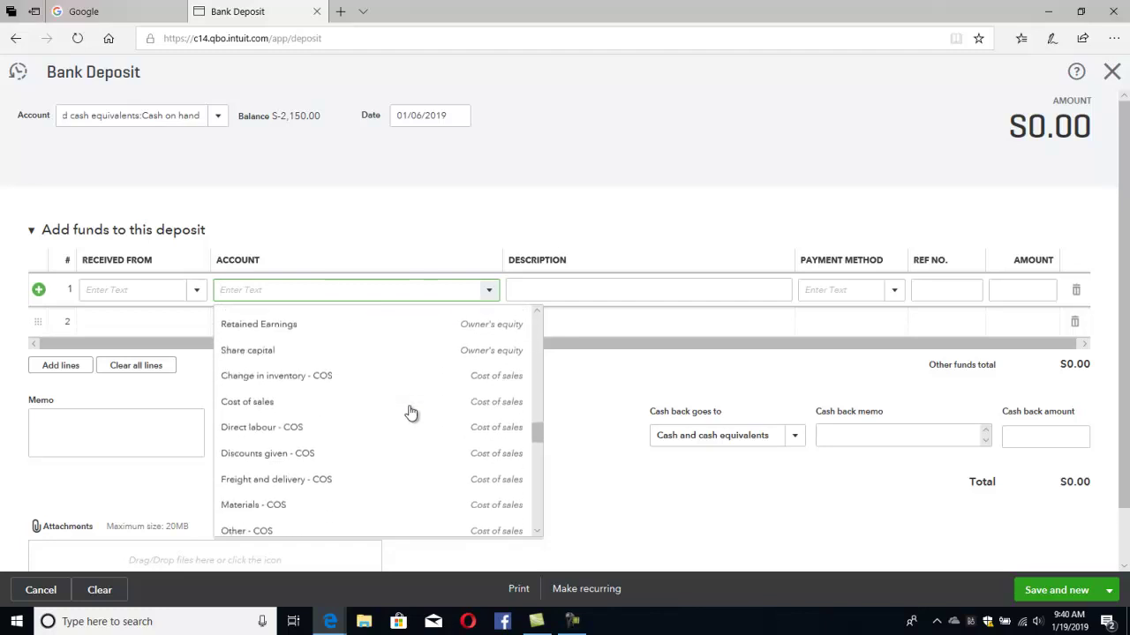
{"action": "scroll", "coordinate": [410, 413], "scroll_direction": "down", "scroll_amount": 3}
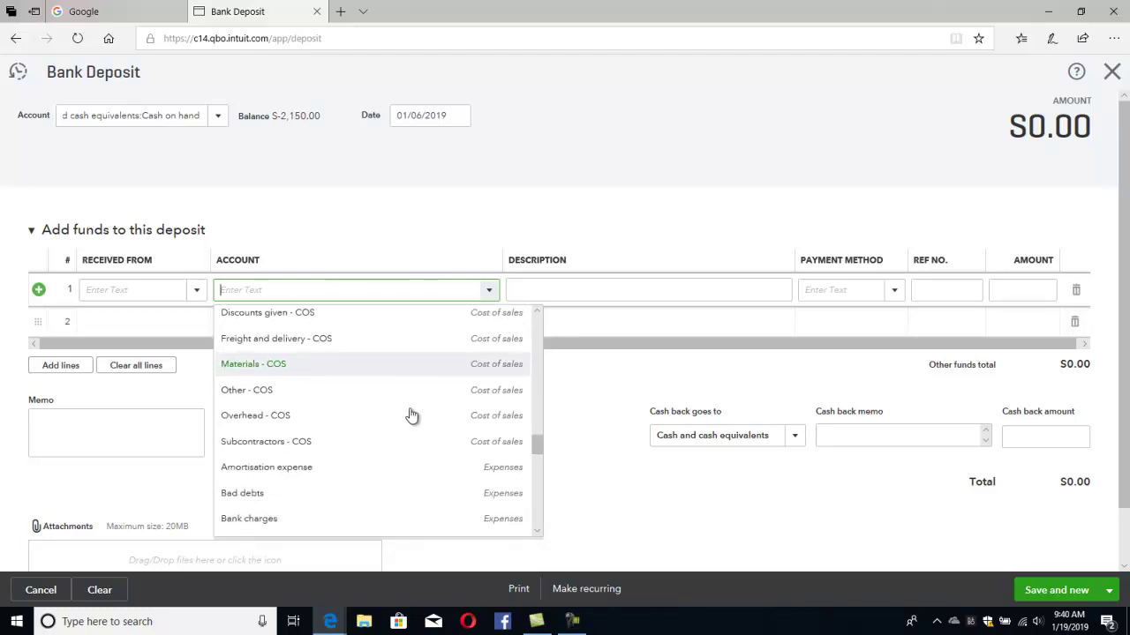
{"action": "scroll", "coordinate": [411, 416], "scroll_direction": "down", "scroll_amount": 5}
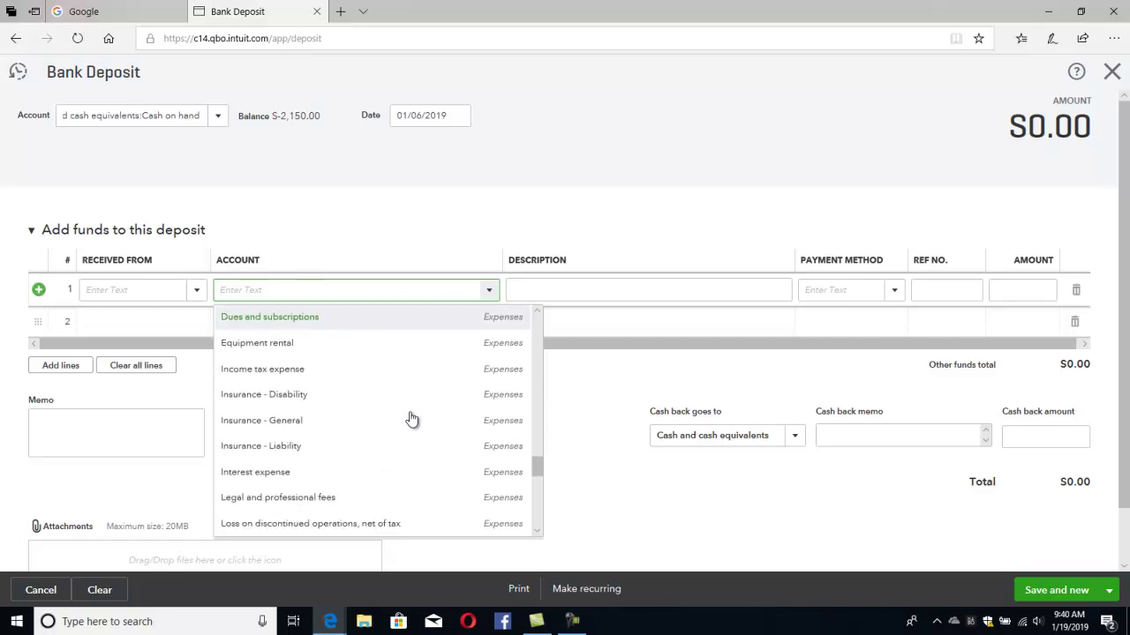
{"action": "scroll", "coordinate": [410, 419], "scroll_direction": "down", "scroll_amount": 5}
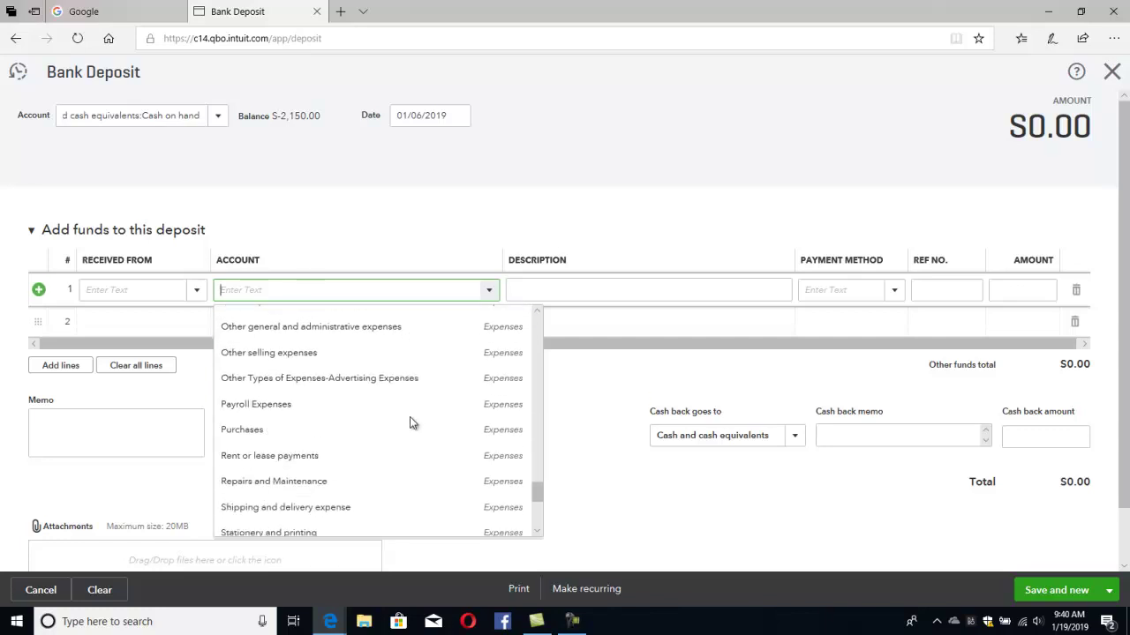
{"action": "scroll", "coordinate": [409, 416], "scroll_direction": "down", "scroll_amount": 1}
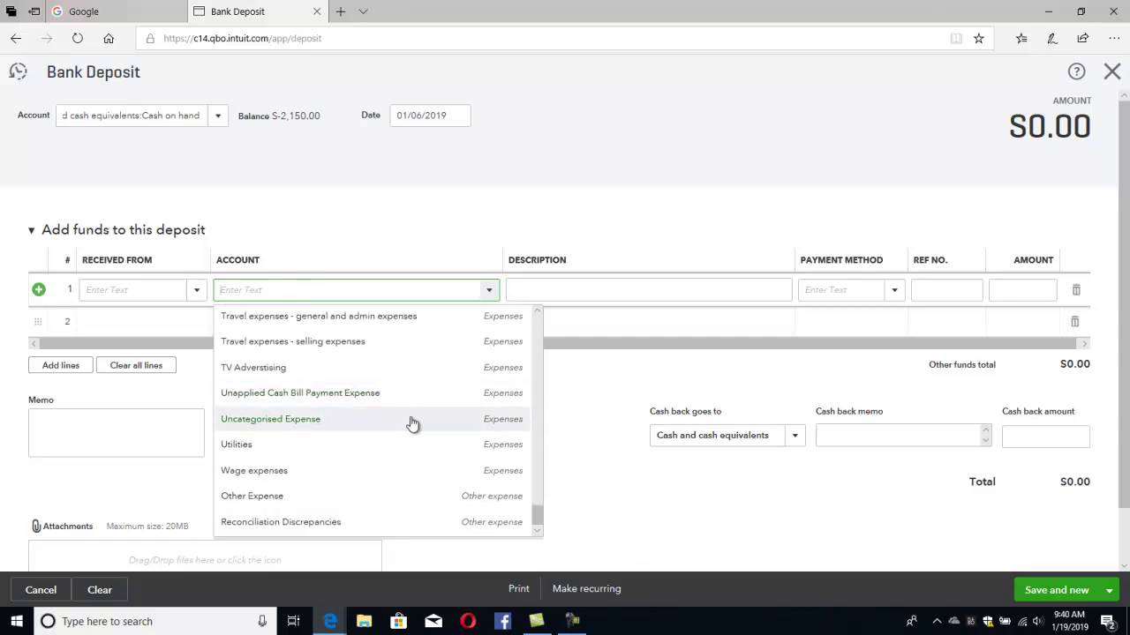
{"action": "scroll", "coordinate": [410, 413], "scroll_direction": "up", "scroll_amount": 5}
{"action": "scroll", "coordinate": [410, 411], "scroll_direction": "up", "scroll_amount": 6}
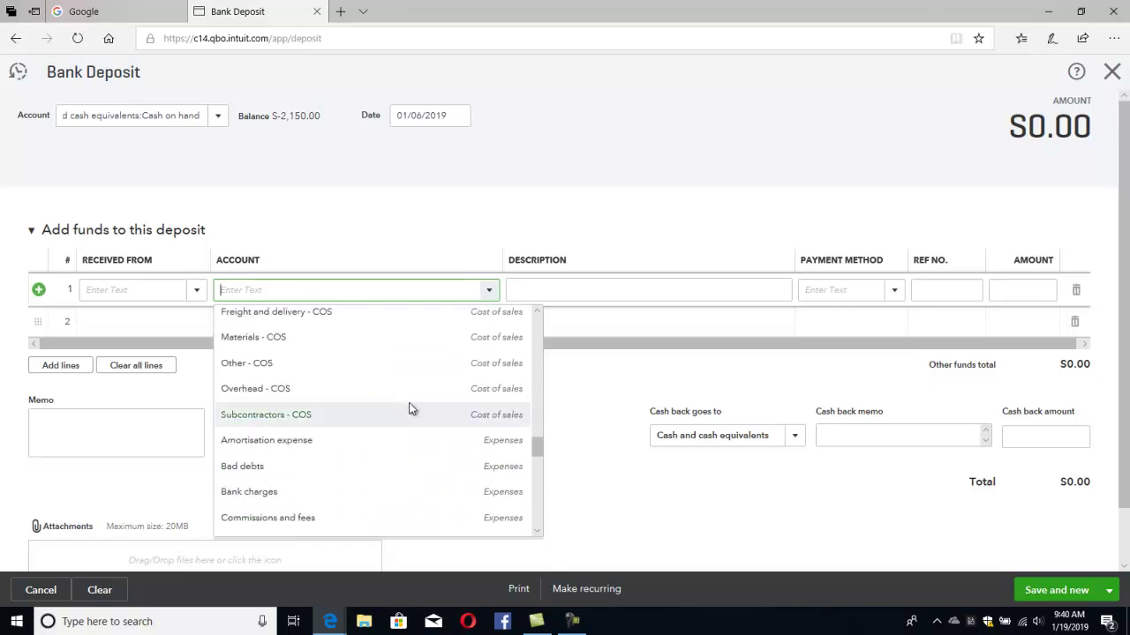
{"action": "scroll", "coordinate": [410, 408], "scroll_direction": "up", "scroll_amount": 1}
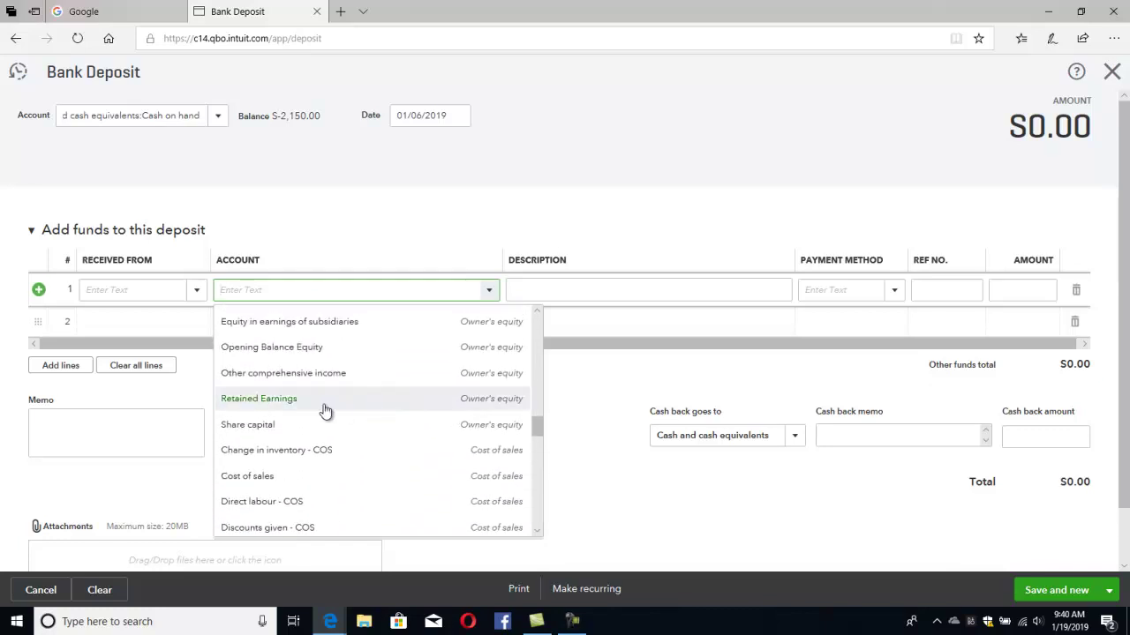
{"action": "left_click", "coordinate": [259, 426]}
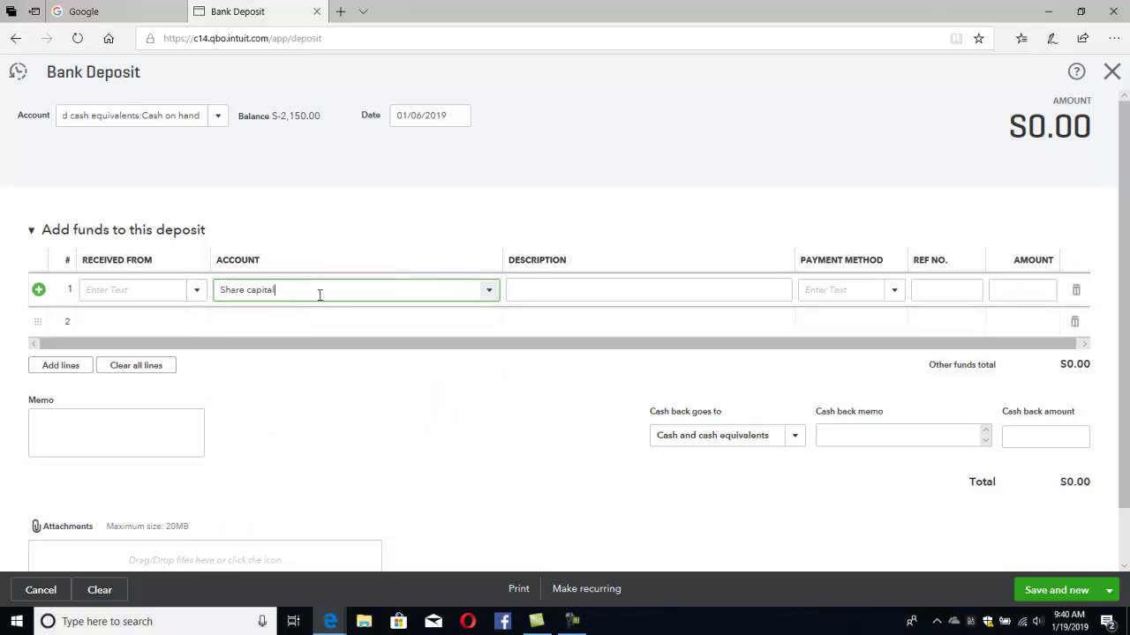
Step: Describe the Share capital line as "new investment from owners" and set its payment method to Cash
{"action": "left_click", "coordinate": [656, 293]}
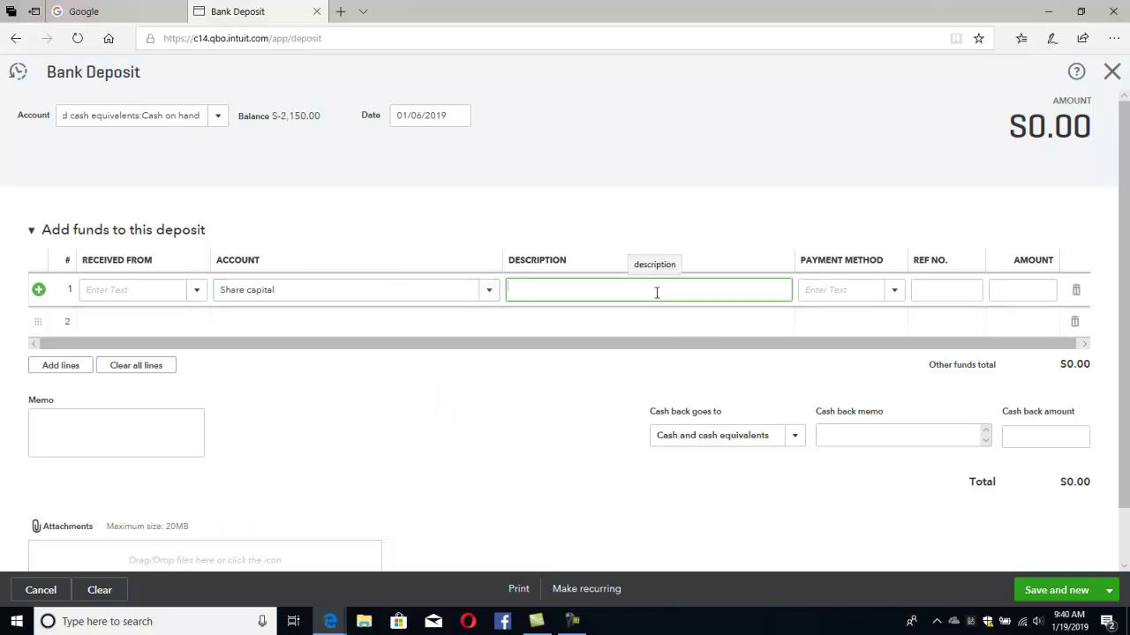
{"action": "type", "text": "new investment from owners"}
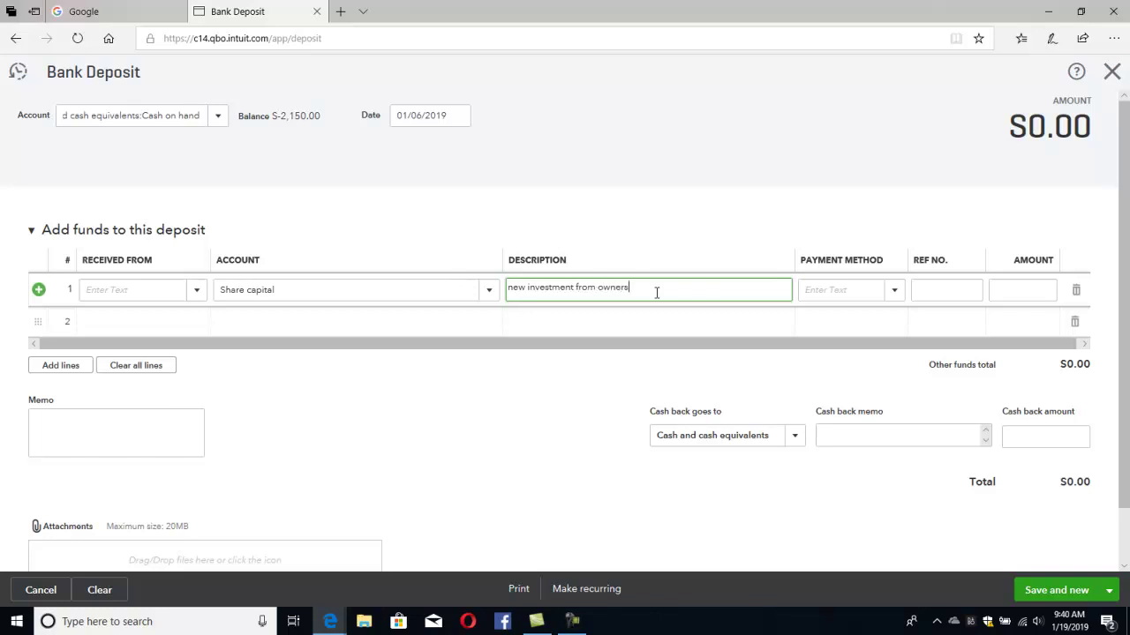
{"action": "key", "text": "Tab"}
{"action": "left_click", "coordinate": [894, 295]}
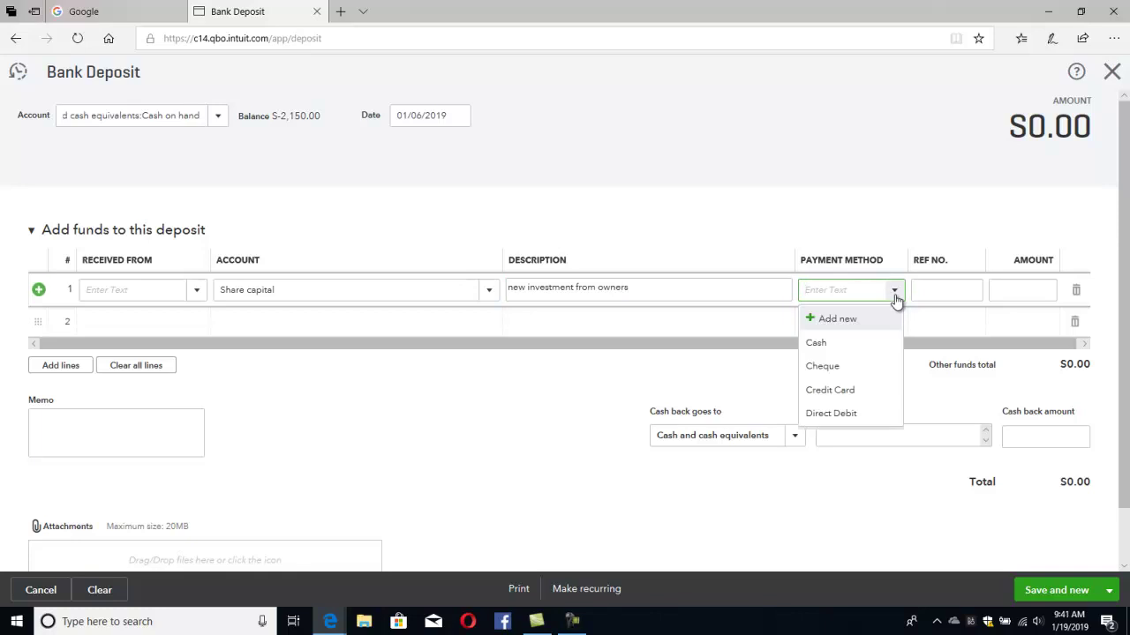
{"action": "left_click", "coordinate": [816, 343]}
Step: Enter reference number 88888 and amount 10,000 on the deposit line, and save and close the bank deposit
{"action": "left_click", "coordinate": [928, 286]}
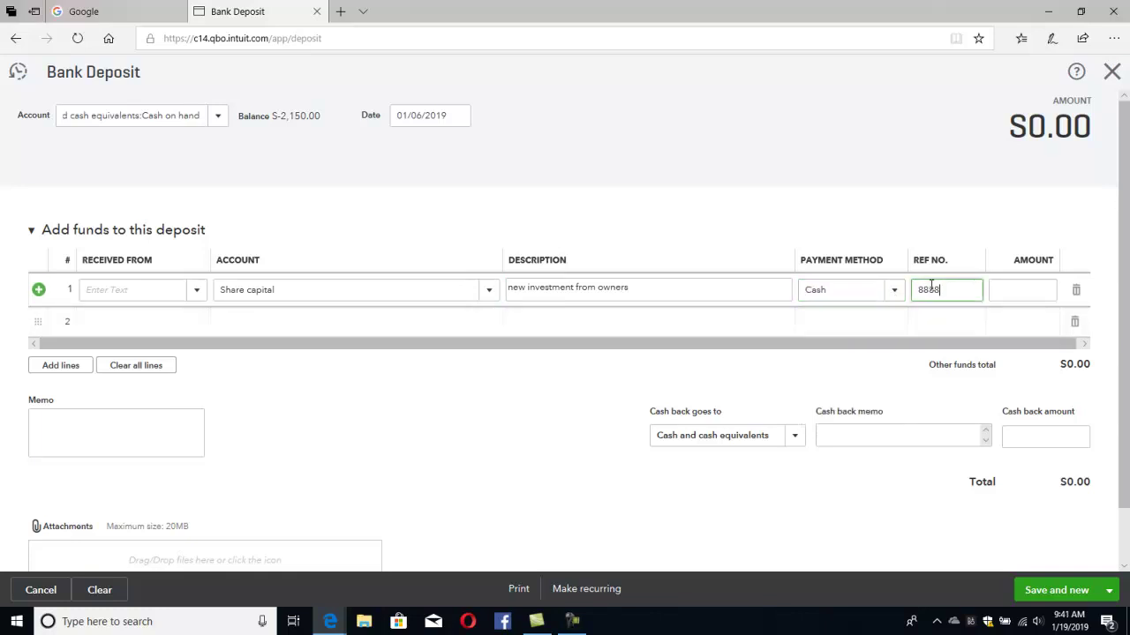
{"action": "key", "text": "Tab"}
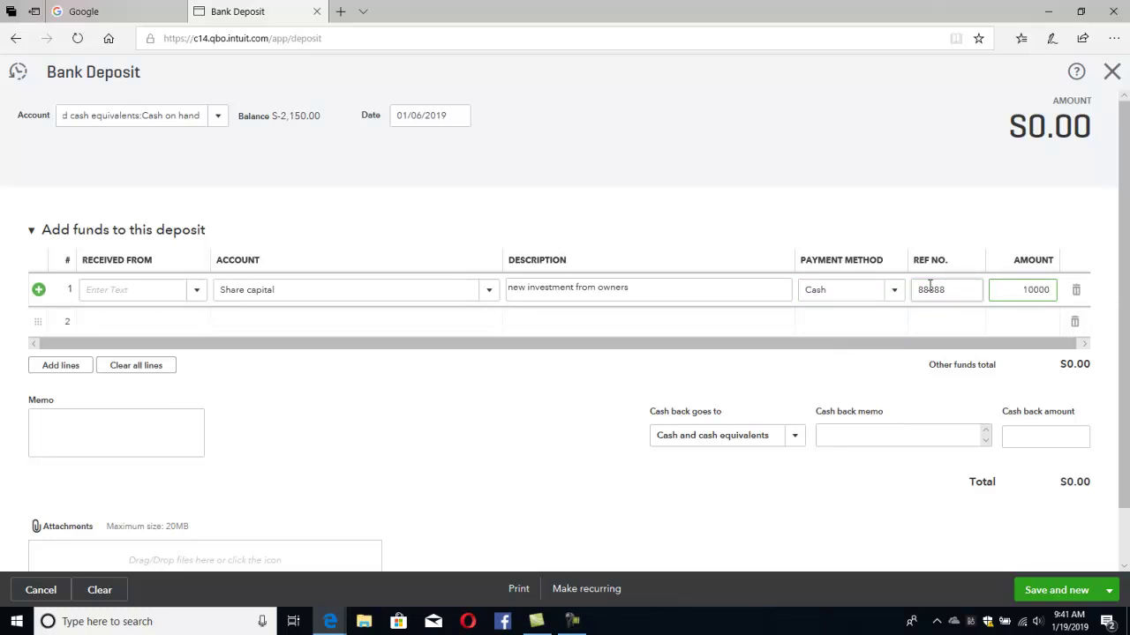
{"action": "key", "text": "Tab"}
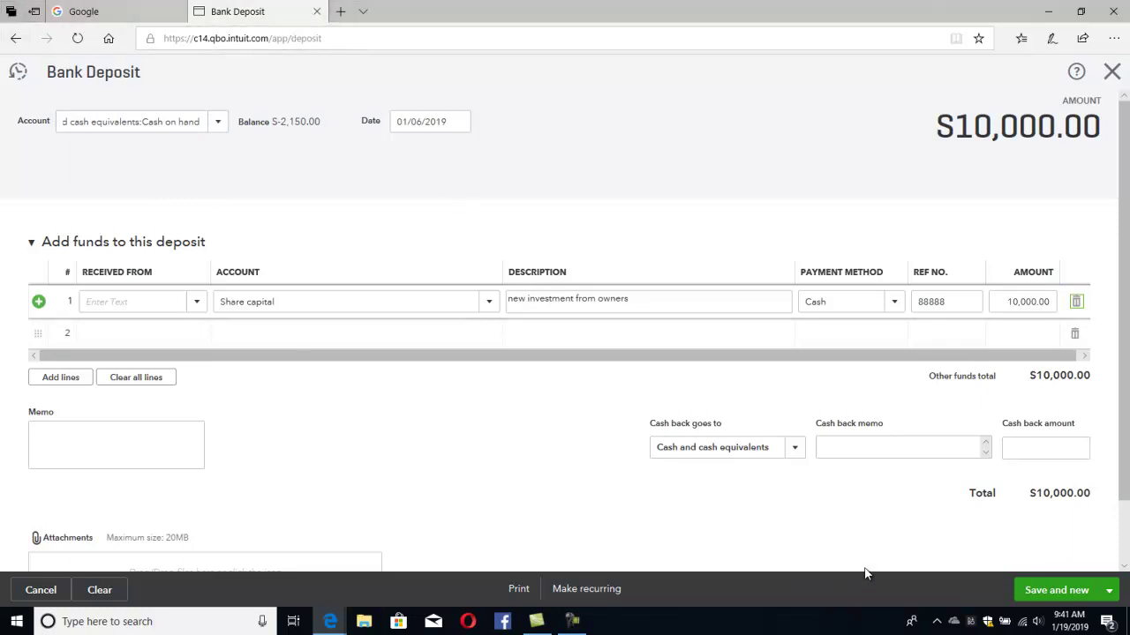
{"action": "left_click", "coordinate": [1041, 598]}
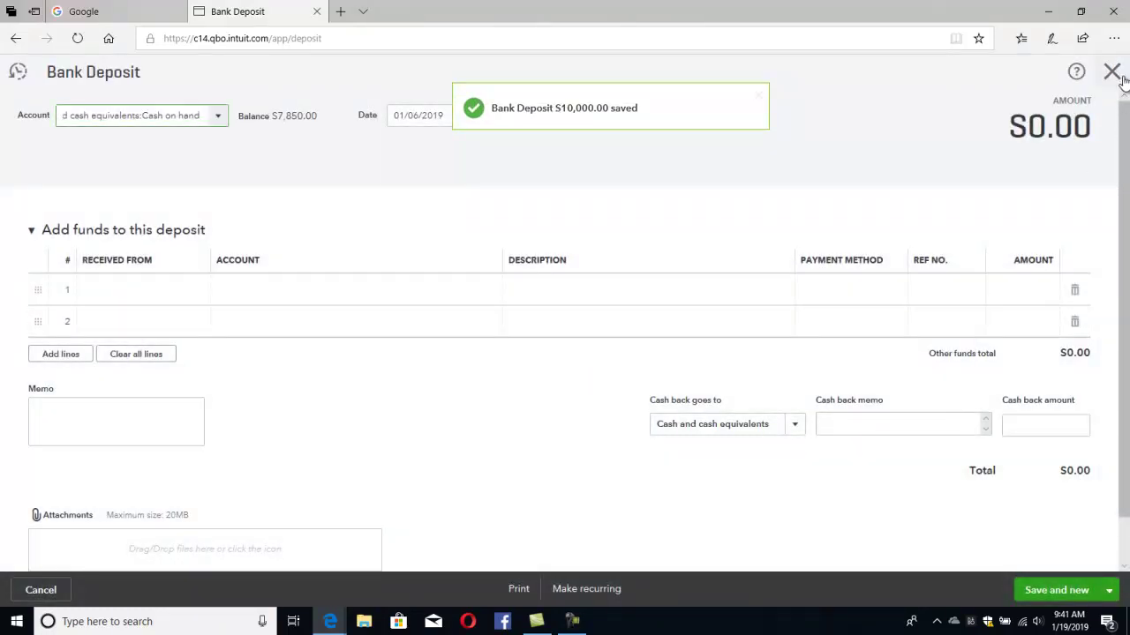
{"action": "left_click", "coordinate": [1112, 72]}
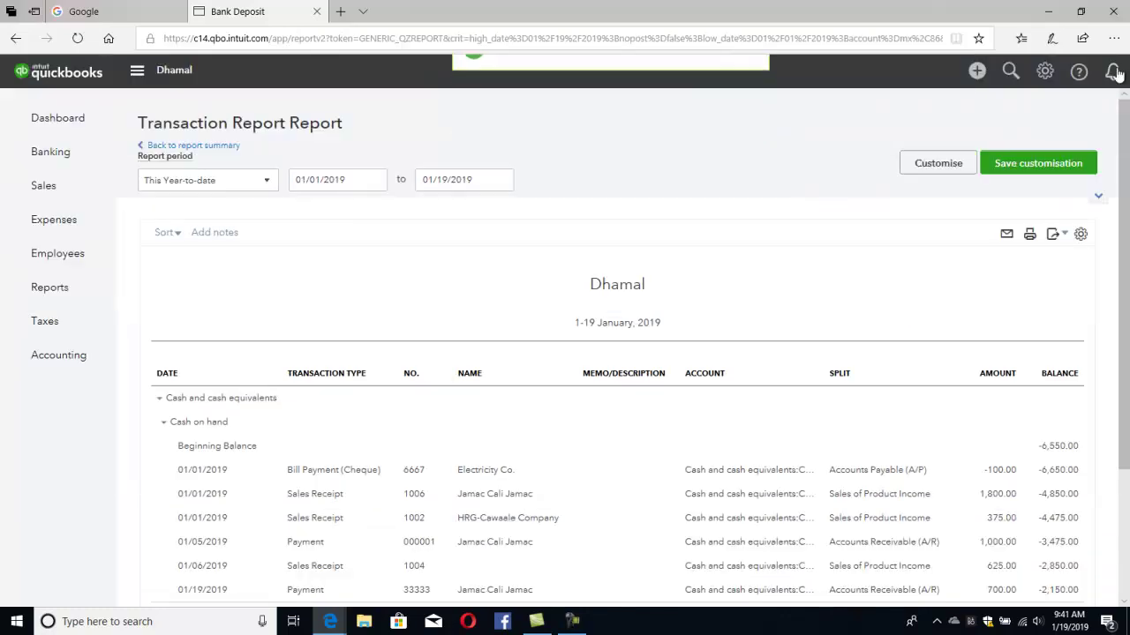
Step: Create a new funds transfer from the Cash on hand account to the Bank account
{"action": "left_click", "coordinate": [976, 71]}
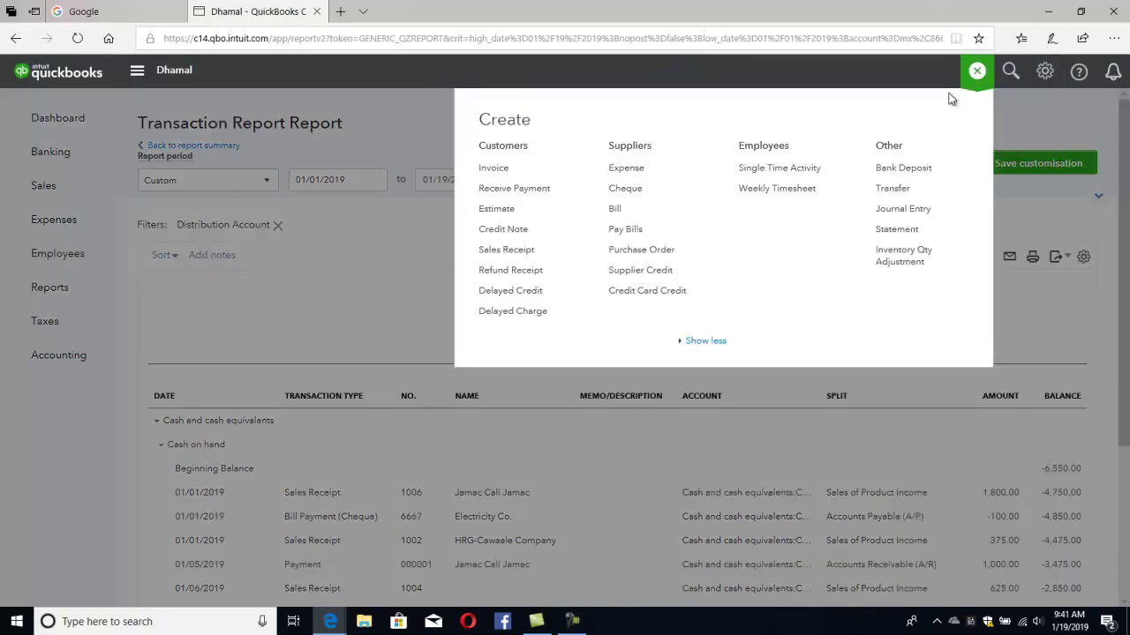
{"action": "left_click", "coordinate": [889, 187]}
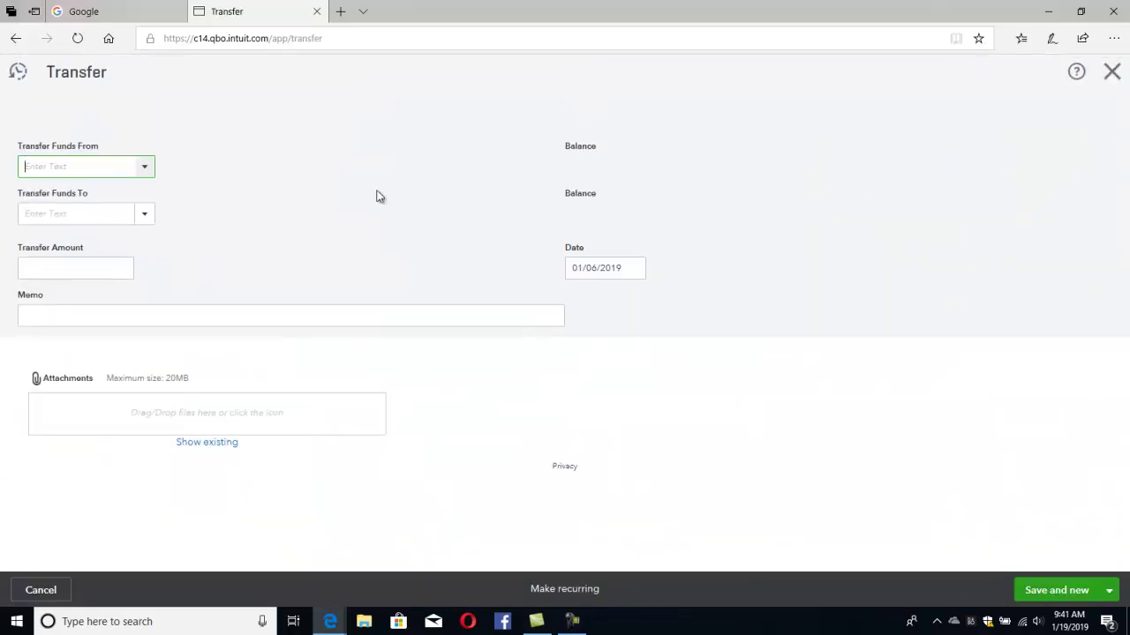
{"action": "left_click", "coordinate": [145, 167]}
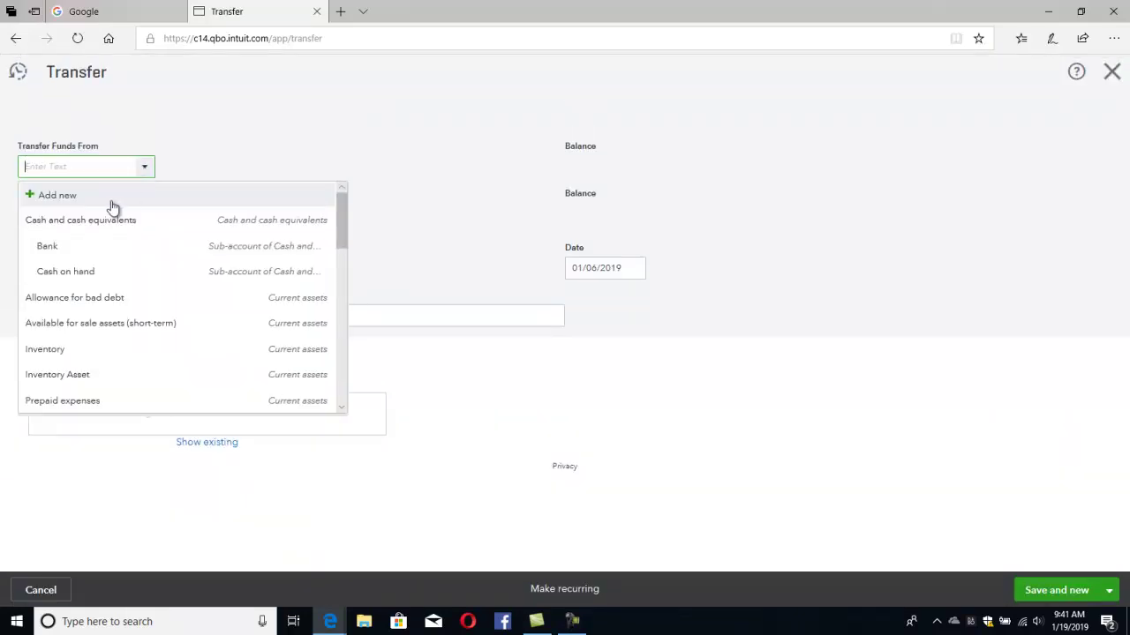
{"action": "left_click", "coordinate": [70, 273]}
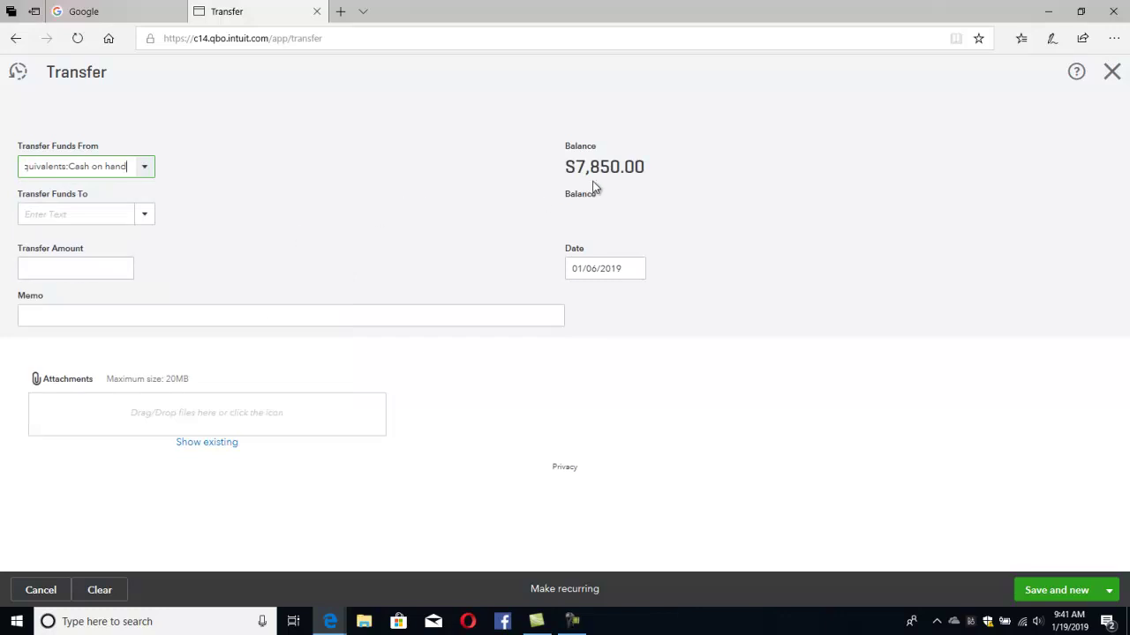
{"action": "left_click", "coordinate": [145, 215]}
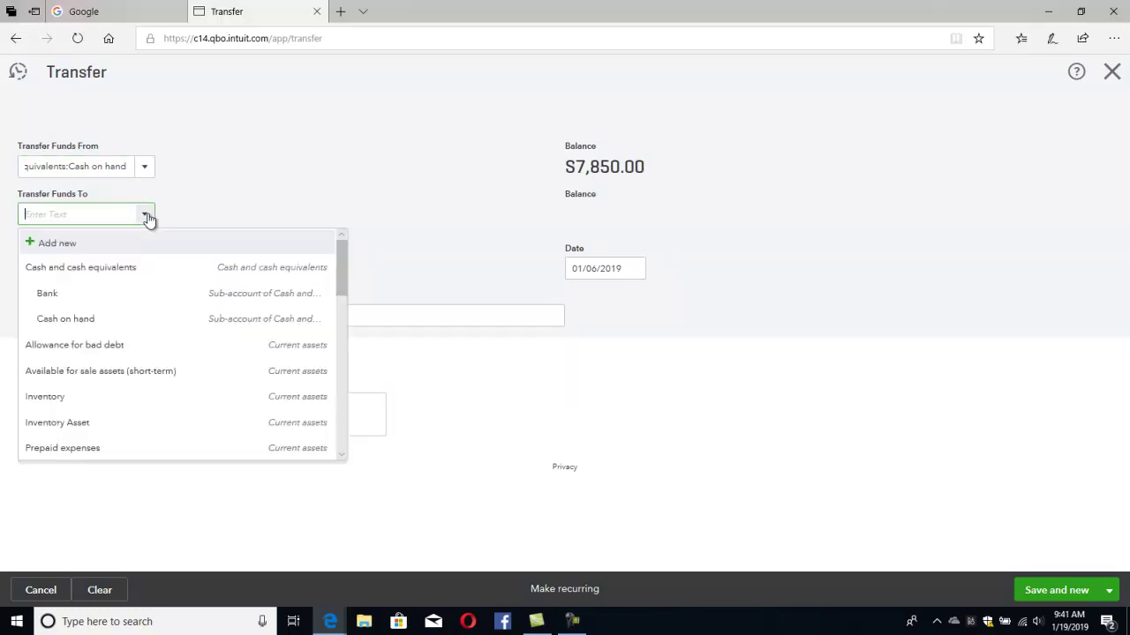
{"action": "left_click", "coordinate": [49, 294]}
Step: Fill in the transfer with amount 7,000, memo "fund transfer Ref 000876" and date 01/08/2019
{"action": "left_click", "coordinate": [79, 270]}
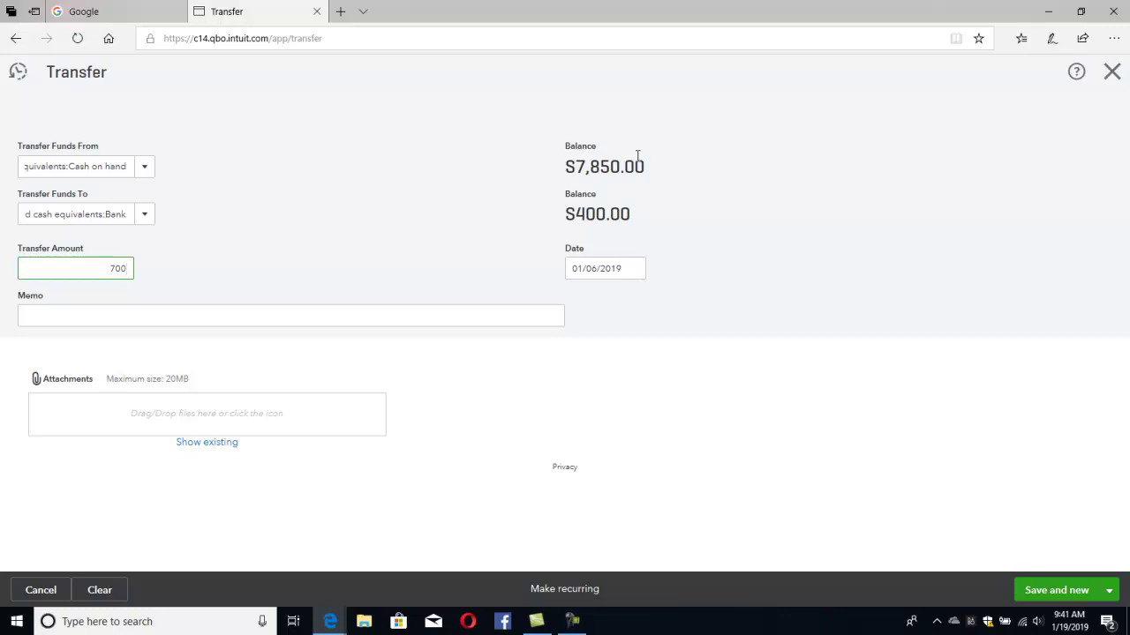
{"action": "key", "text": "Tab"}
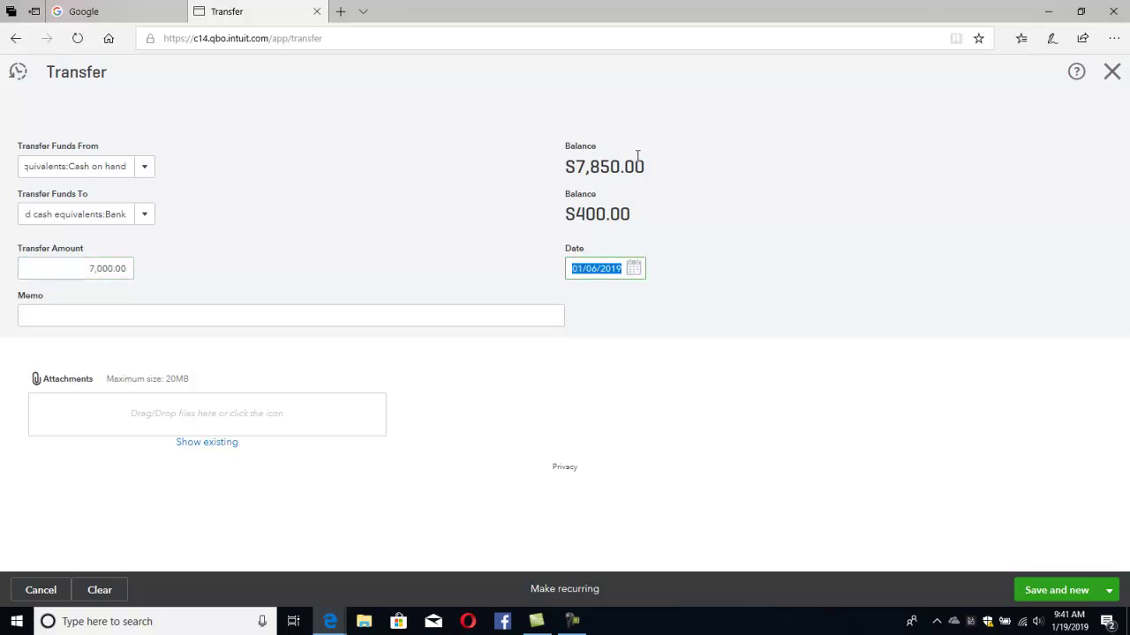
{"action": "left_click", "coordinate": [400, 313]}
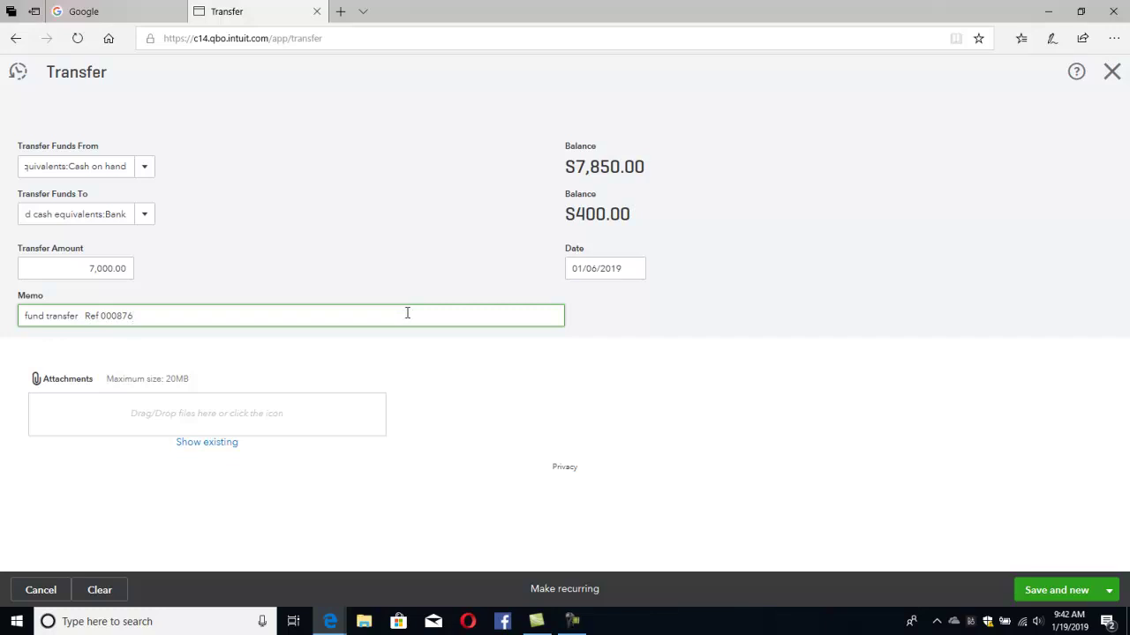
{"action": "left_click", "coordinate": [634, 272]}
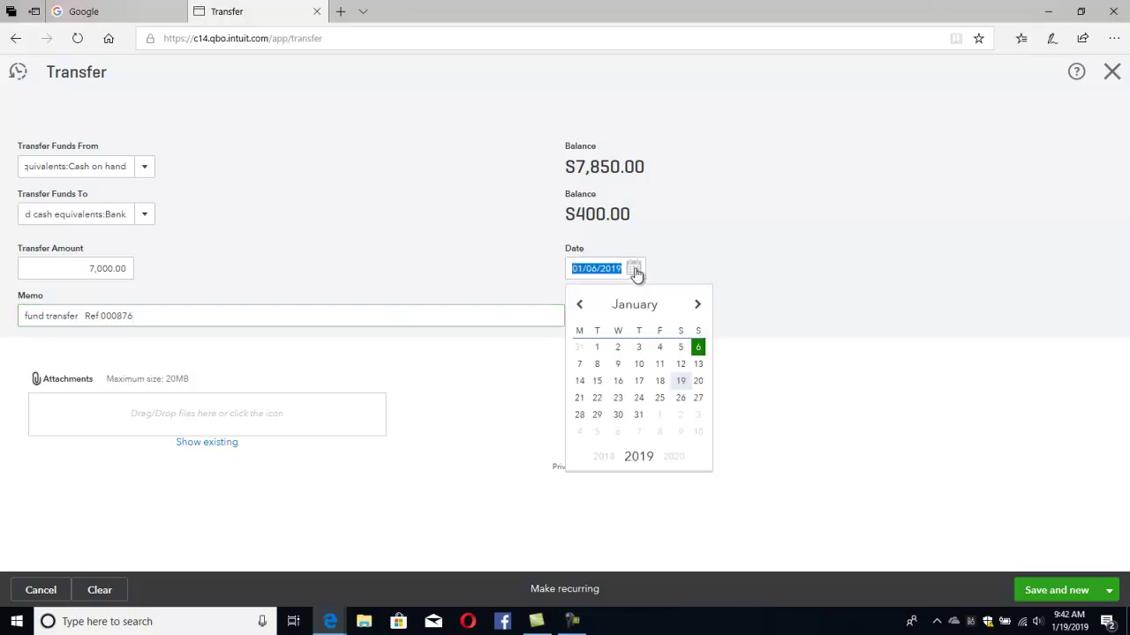
{"action": "left_click", "coordinate": [597, 363]}
{"action": "key", "text": "Tab"}
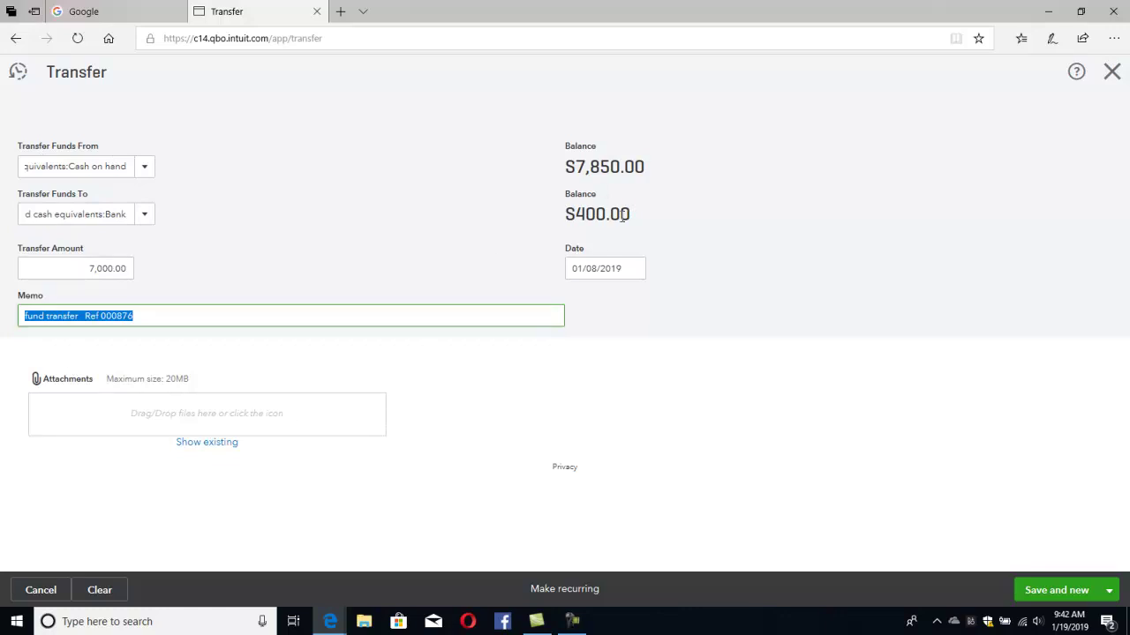
Step: Save the funds transfer from Cash on hand to Bank and close the transfer form
{"action": "left_click", "coordinate": [1035, 590]}
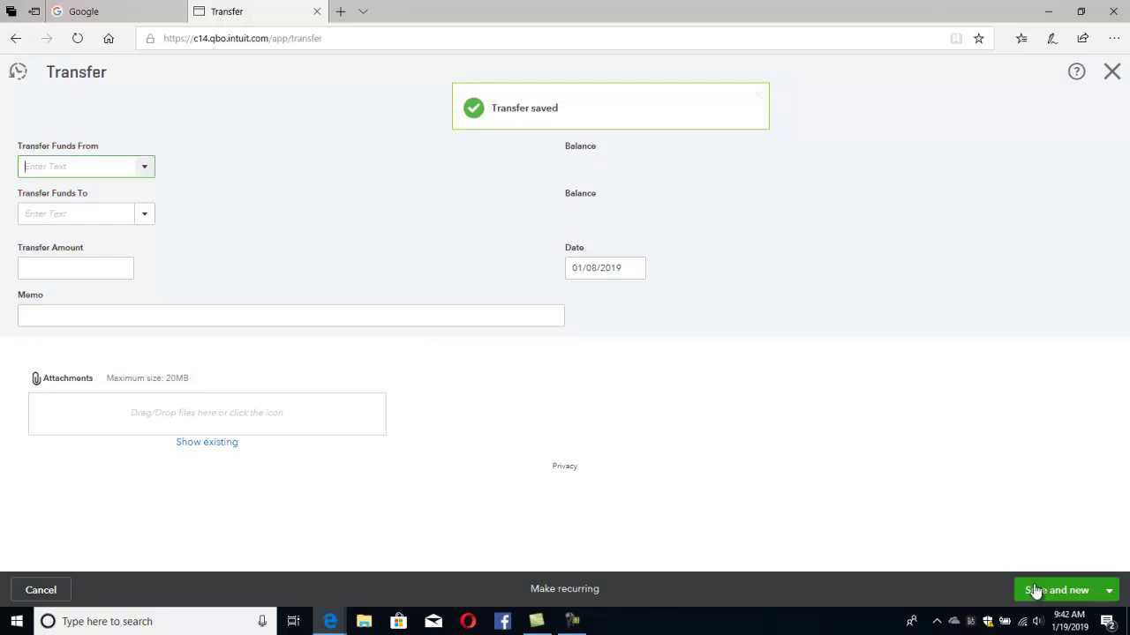
{"action": "left_click", "coordinate": [1115, 72]}
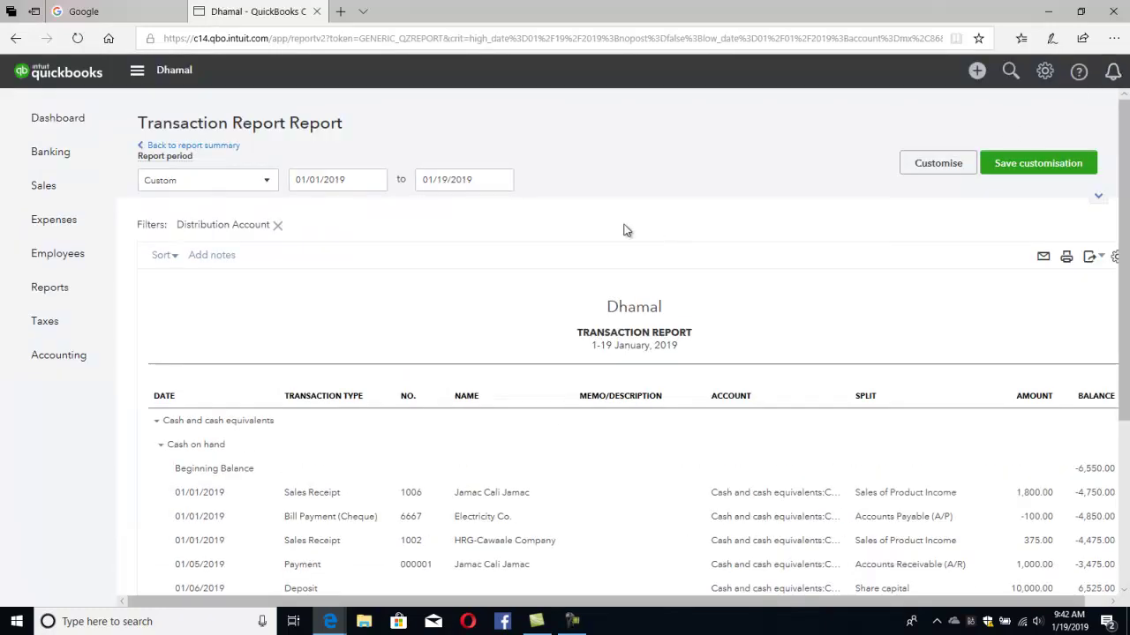
Step: Open the Balance Sheet report and drill into the Bank amount to review that account's transactions, including the fund transfer
{"action": "left_click", "coordinate": [52, 295]}
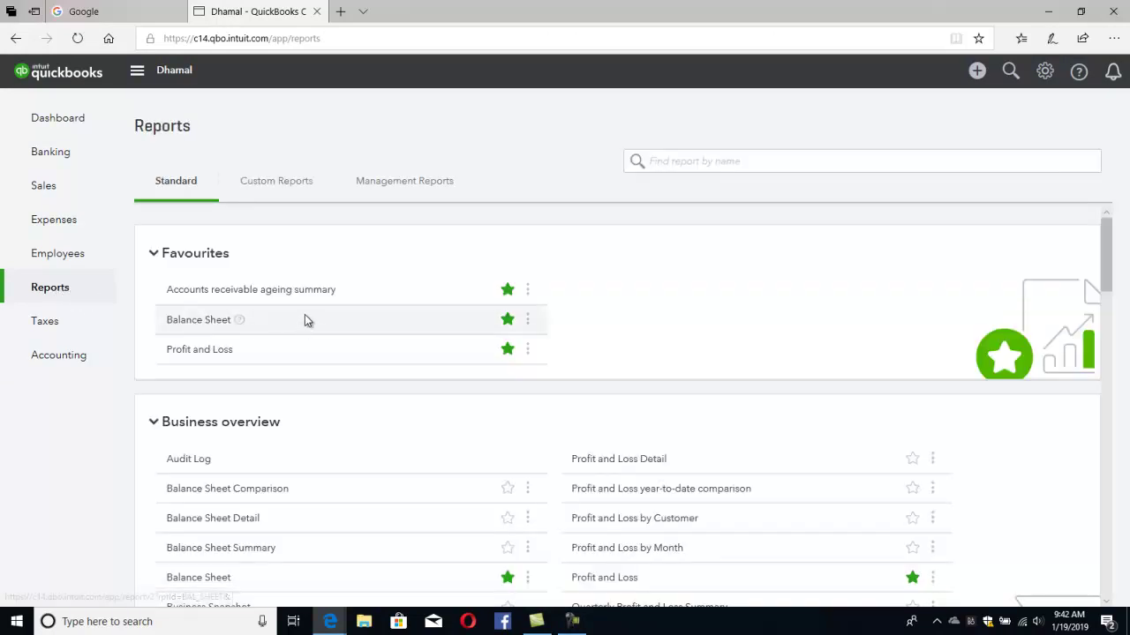
{"action": "left_click", "coordinate": [209, 323]}
{"action": "scroll", "coordinate": [210, 324], "scroll_direction": "down", "scroll_amount": 3}
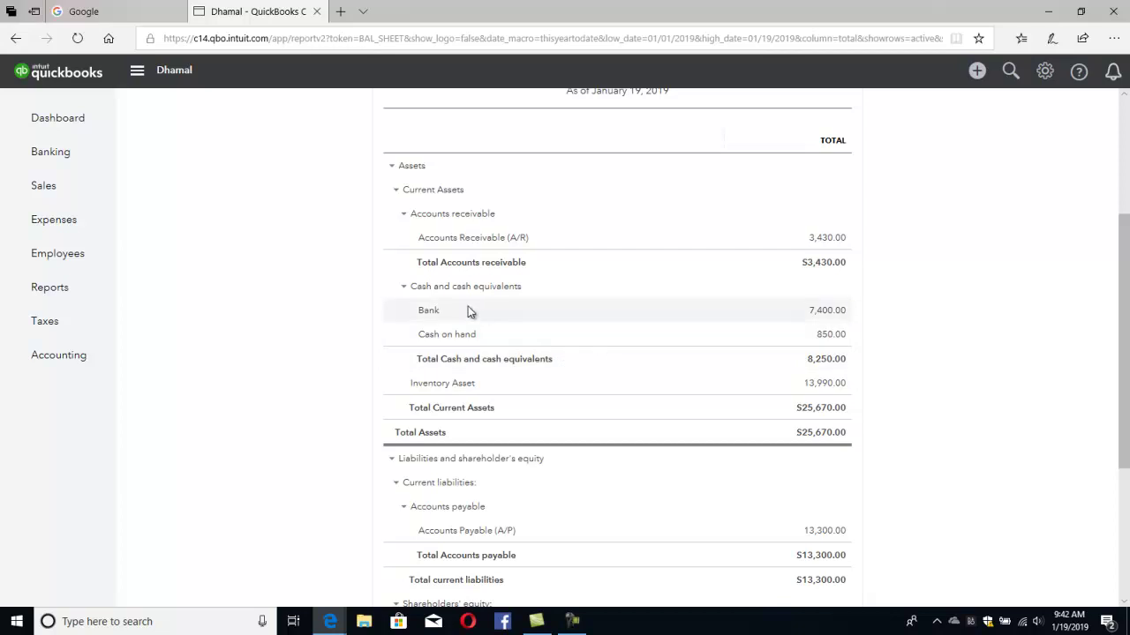
{"action": "left_click", "coordinate": [827, 312]}
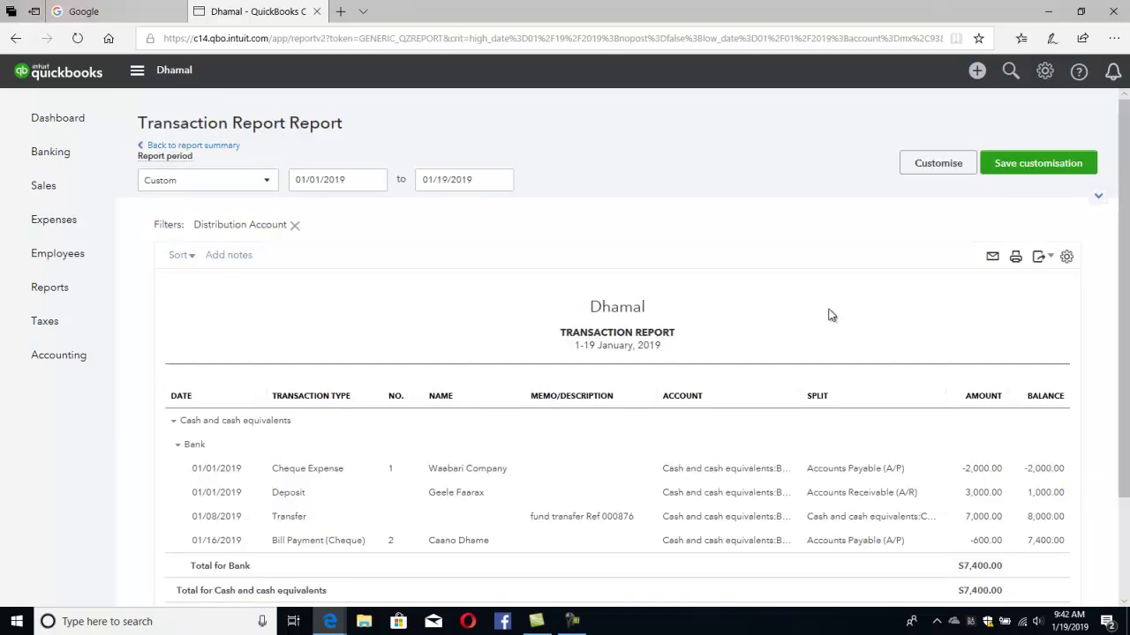
{"action": "scroll", "coordinate": [830, 315], "scroll_direction": "down", "scroll_amount": 2}
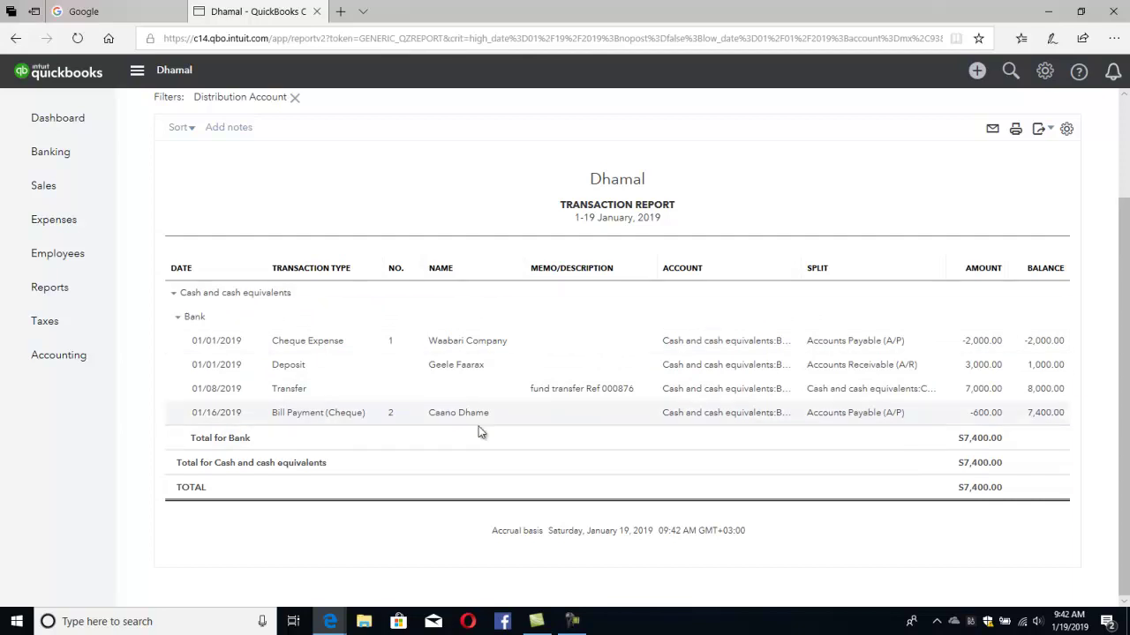
{"action": "scroll", "coordinate": [391, 353], "scroll_direction": "up", "scroll_amount": 3}
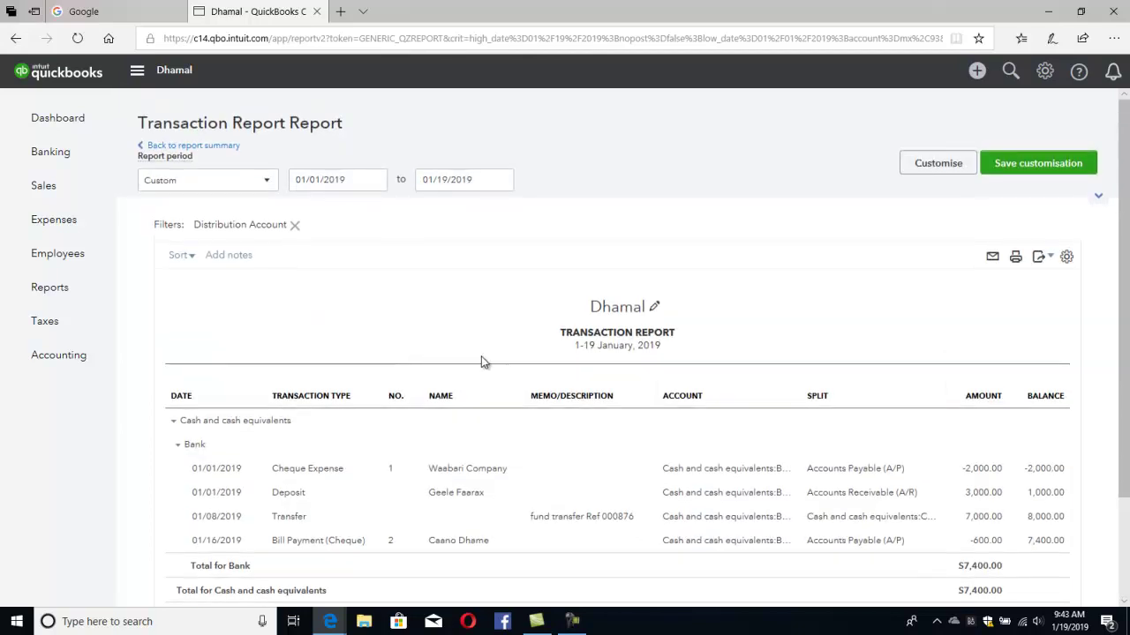
Step: Return to the report list and open the Profit and Loss report to review income, cost of sales and net earnings
{"action": "left_click", "coordinate": [201, 147]}
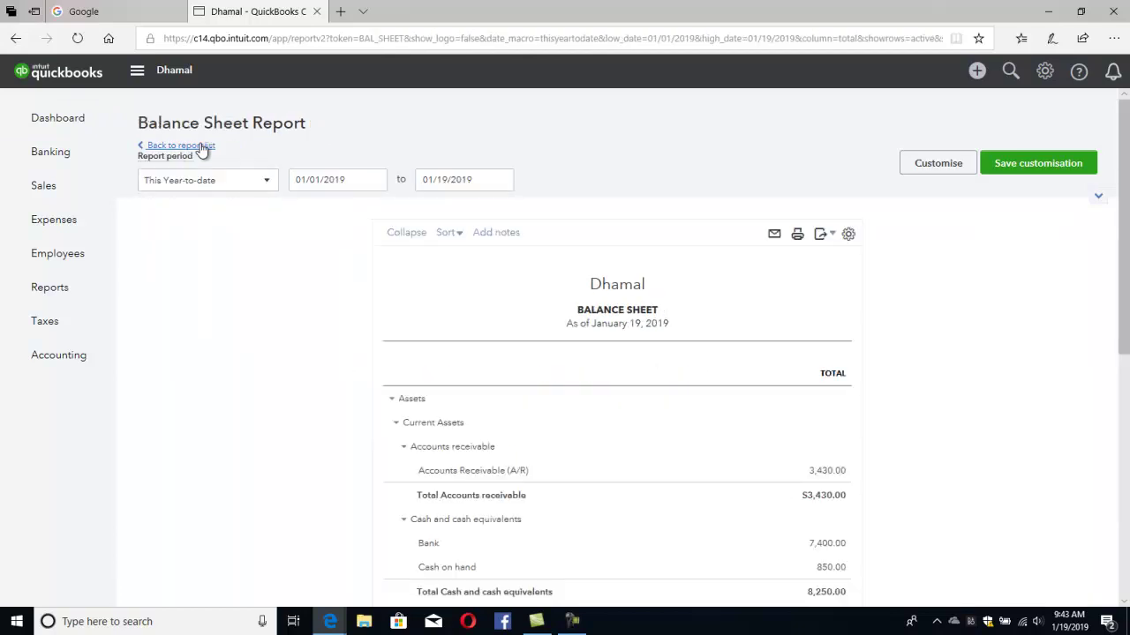
{"action": "scroll", "coordinate": [318, 260], "scroll_direction": "up", "scroll_amount": 3}
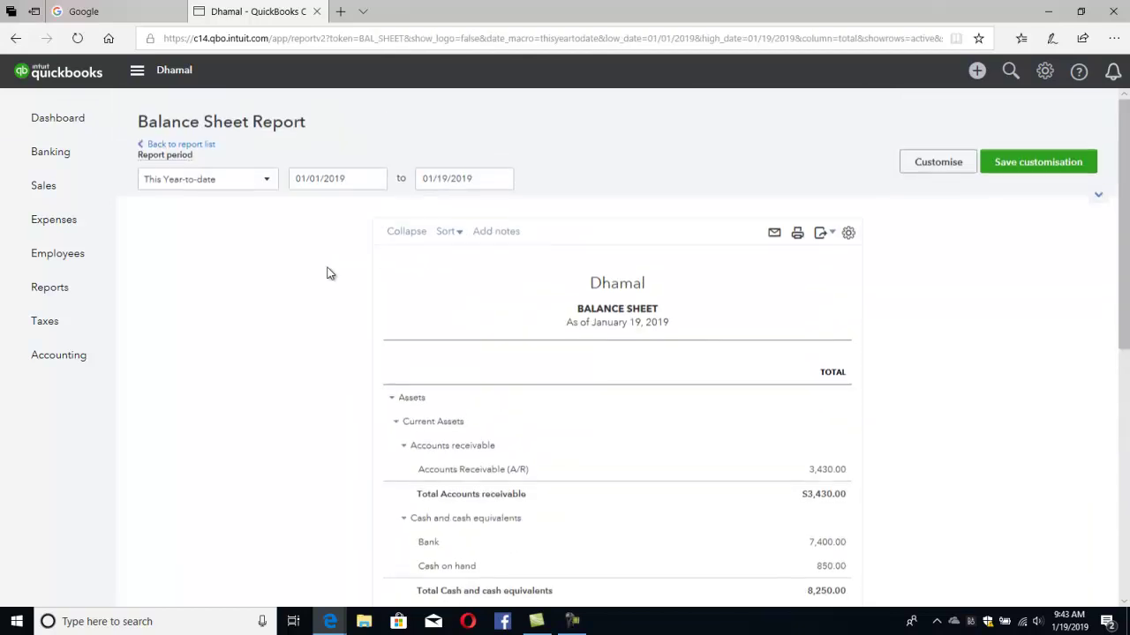
{"action": "left_click", "coordinate": [203, 147]}
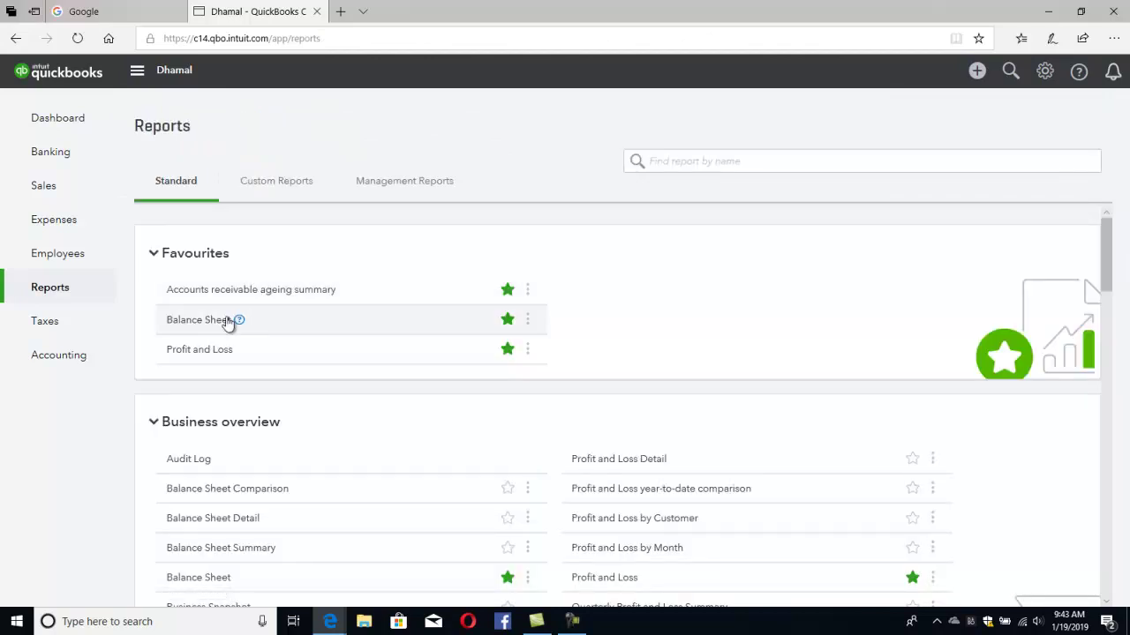
{"action": "left_click", "coordinate": [196, 351]}
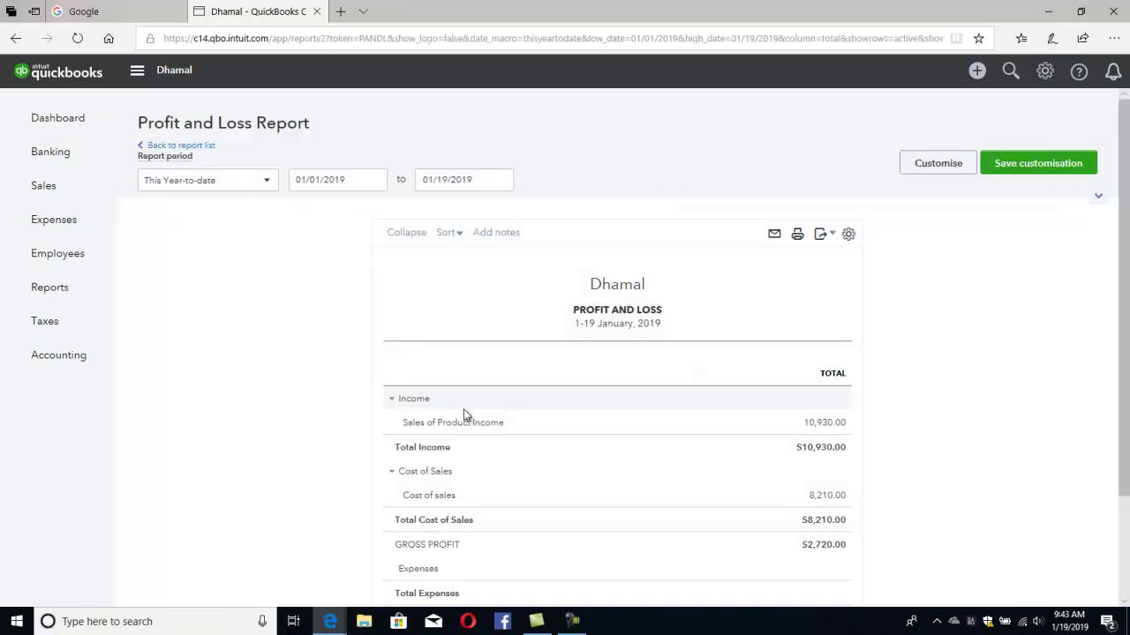
{"action": "scroll", "coordinate": [467, 415], "scroll_direction": "down", "scroll_amount": 2}
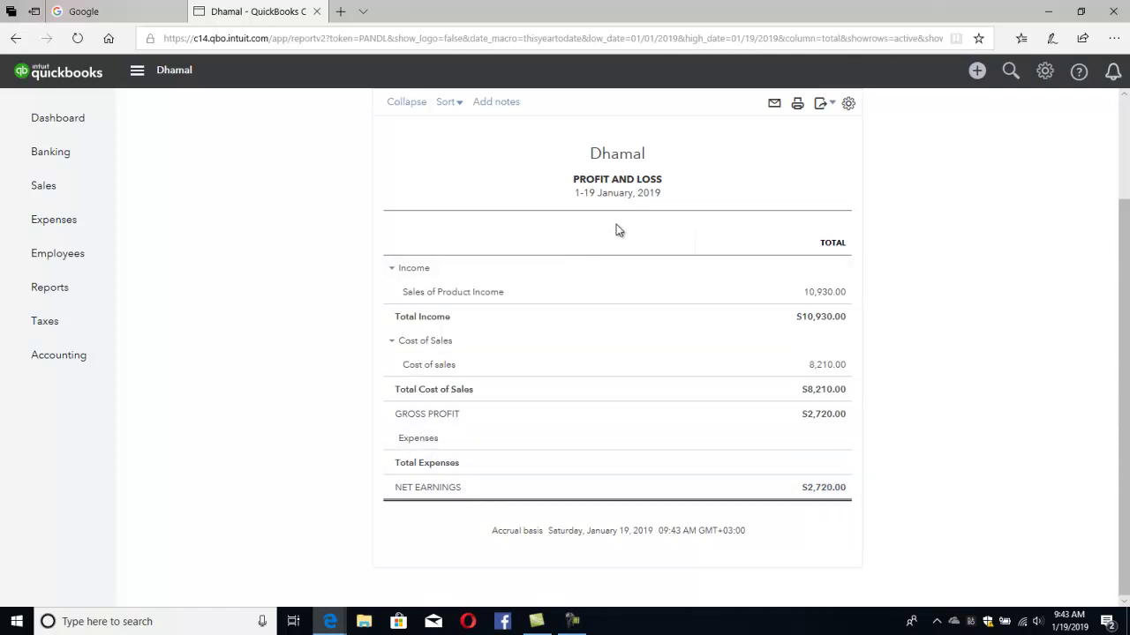
{"action": "left_click", "coordinate": [578, 621]}
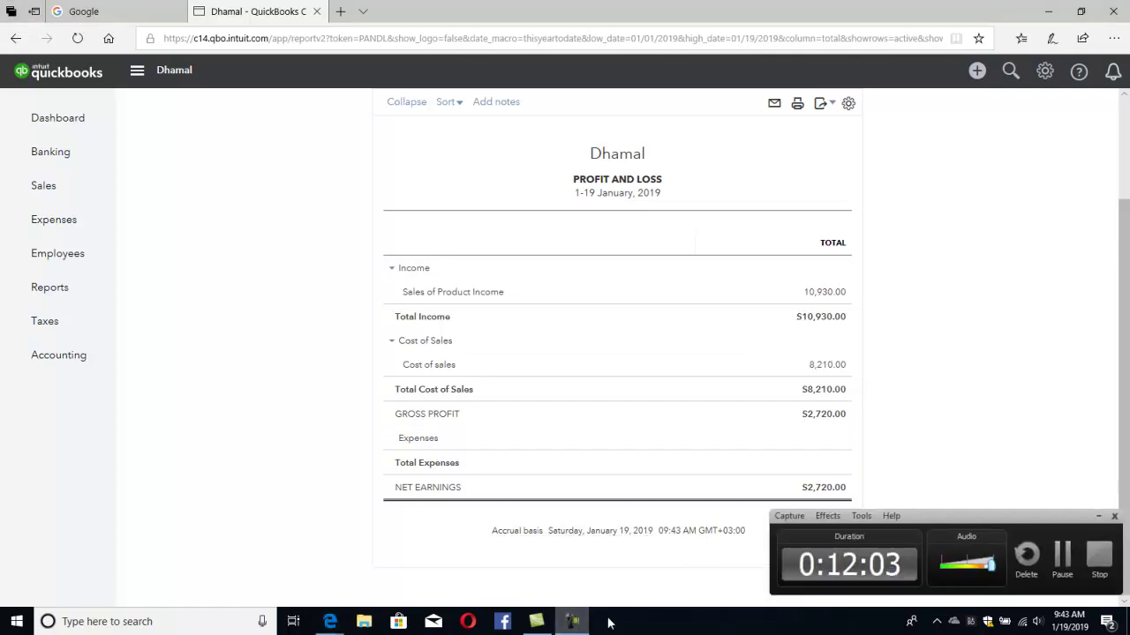